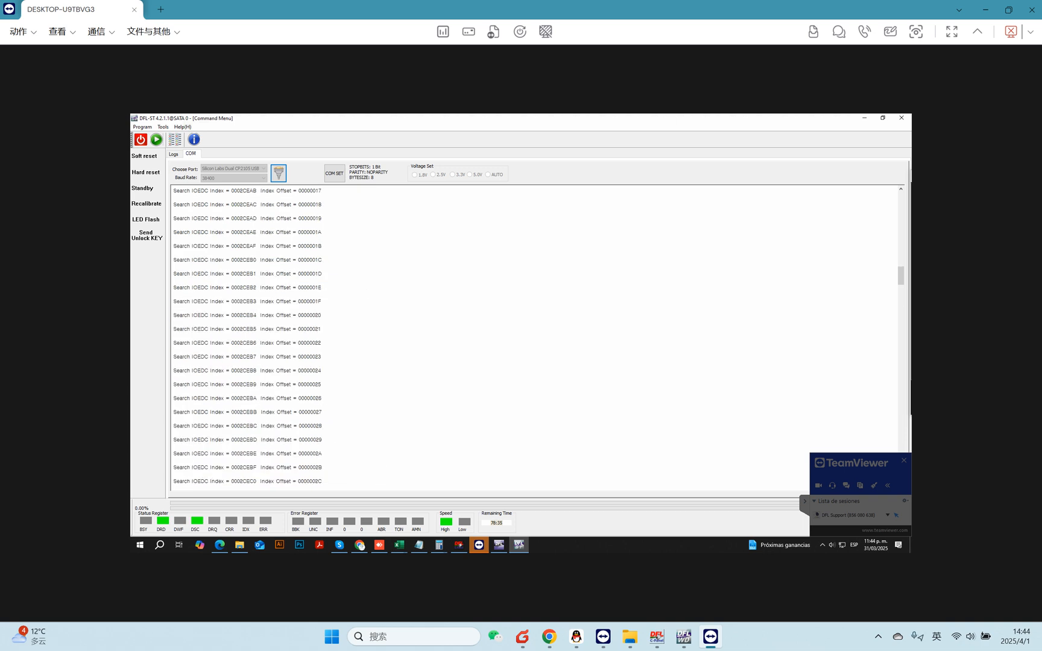
Enter ASCII diagnostic mode in the terminal and query the diagnostic port lock status.
mouse_move(890, 240)
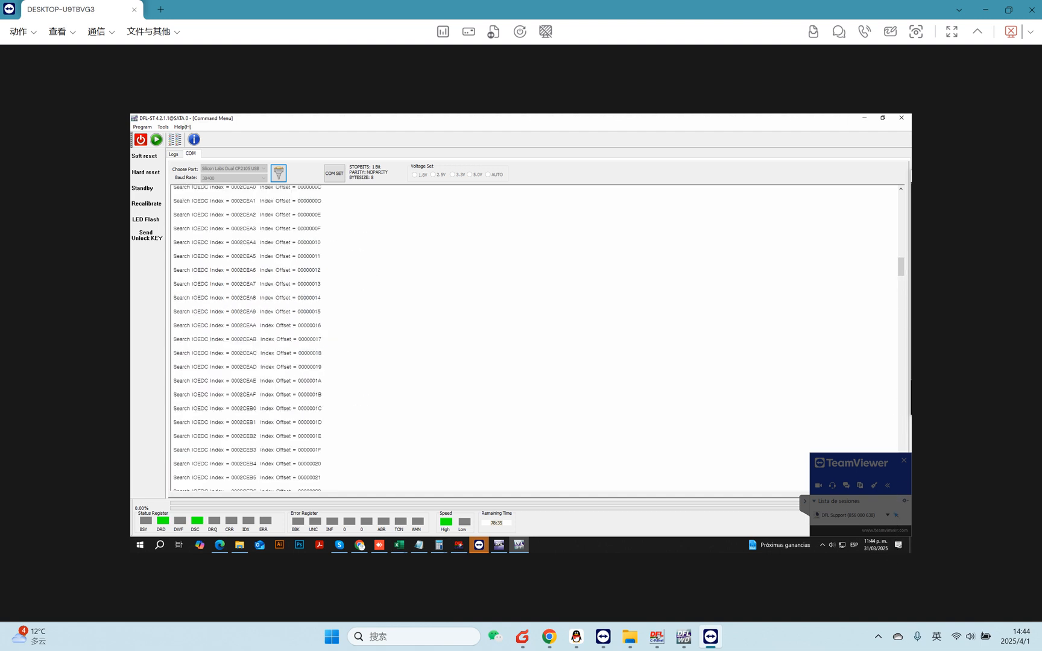
left_click_drag(900, 266, 903, 397)
scroll(534, 338, "down", 2)
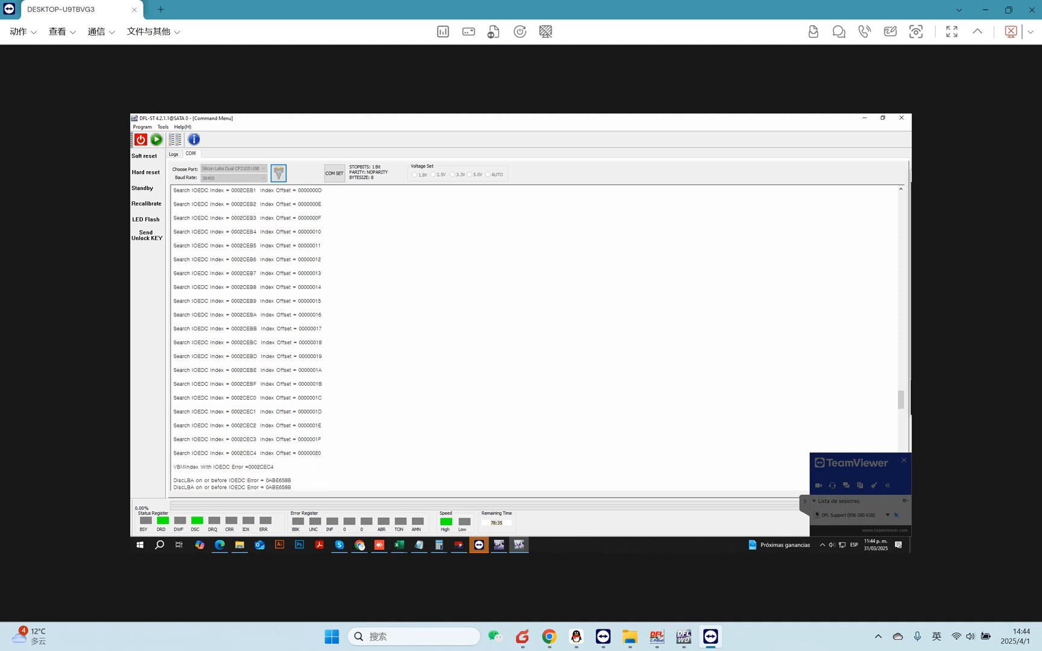
left_click_drag(273, 418, 171, 418)
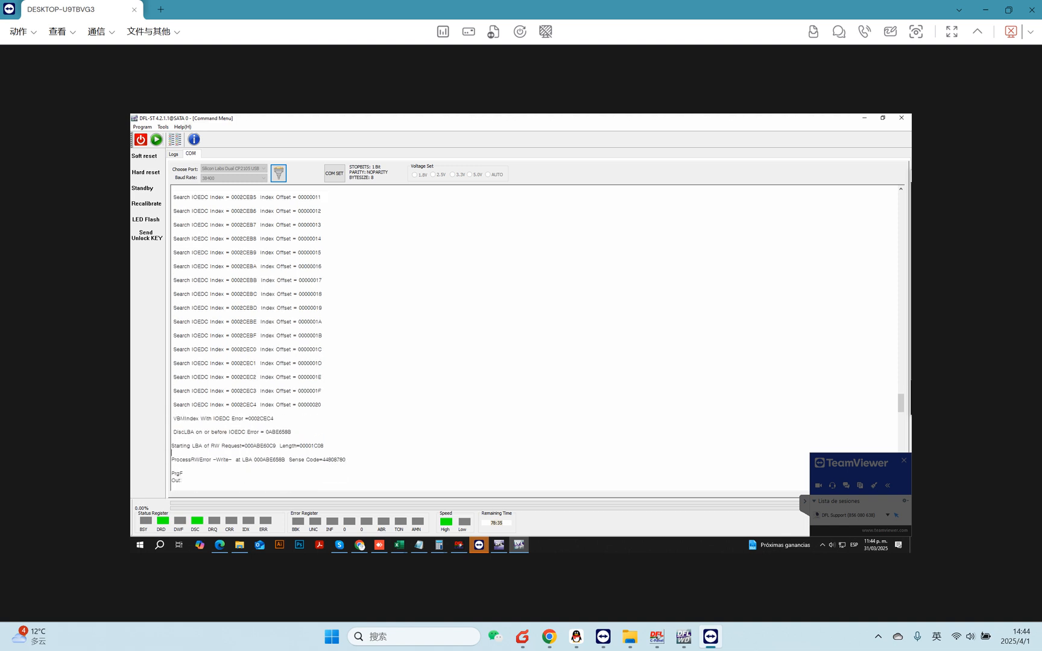
key("ctrl+z")
key("ctrl+z")
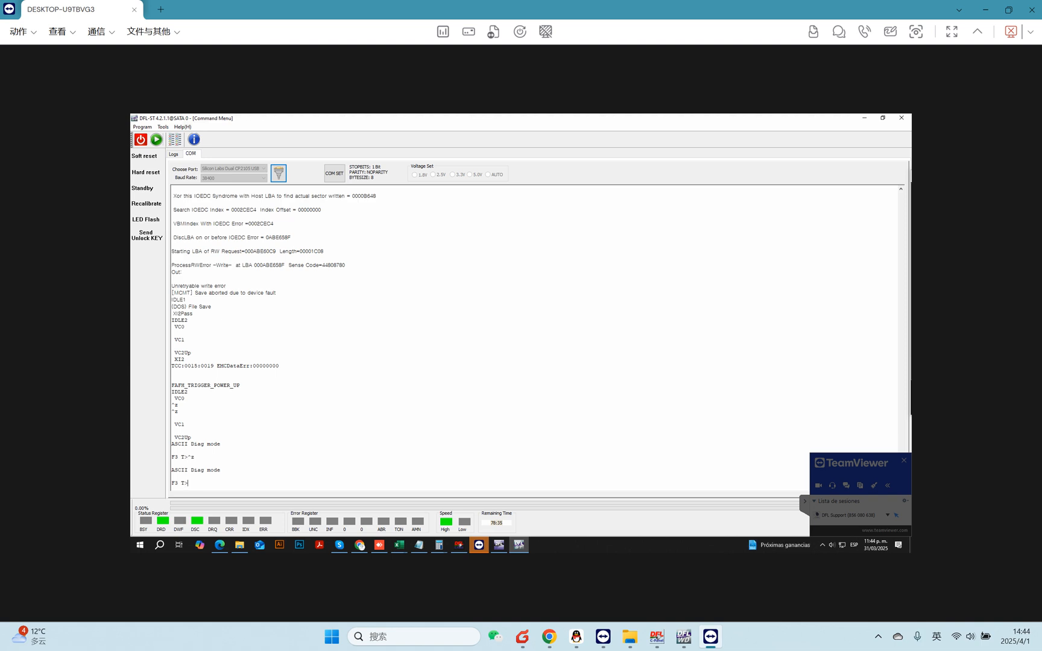
key("ctrl+l")
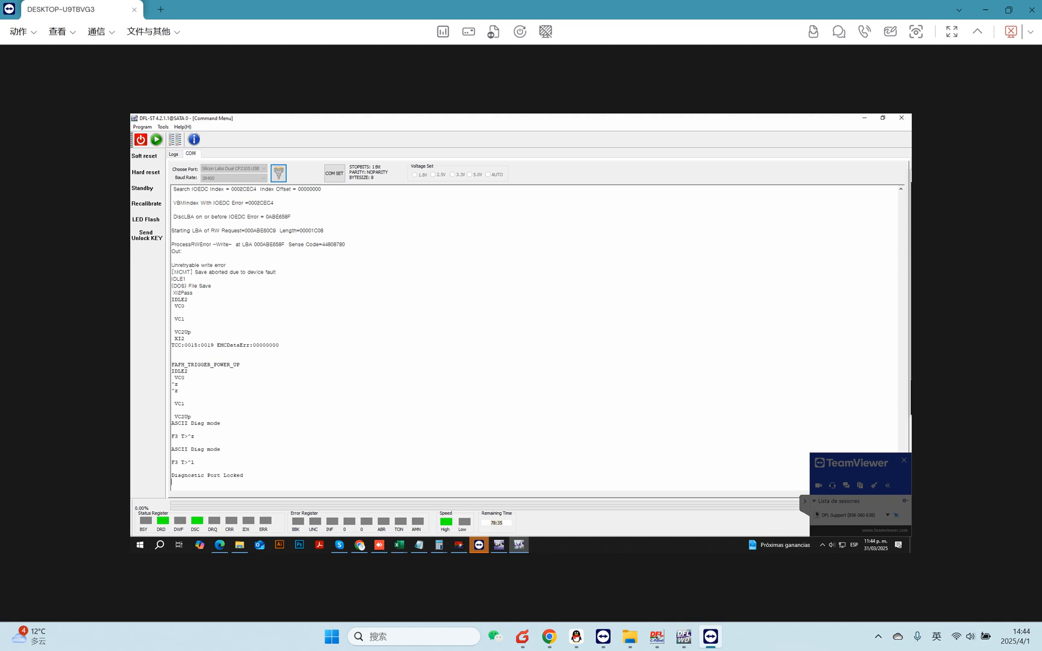
Launch a Barracuda F3 session and try to read the drive ID, including through Boot Mode.
left_click(156, 140)
left_click(523, 327)
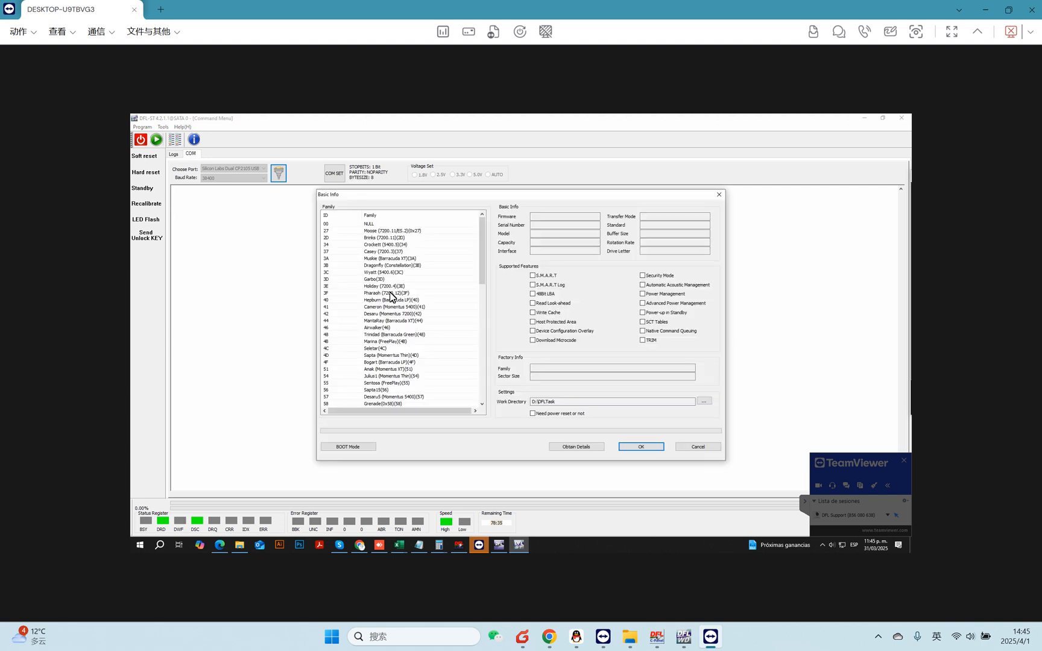
left_click(639, 450)
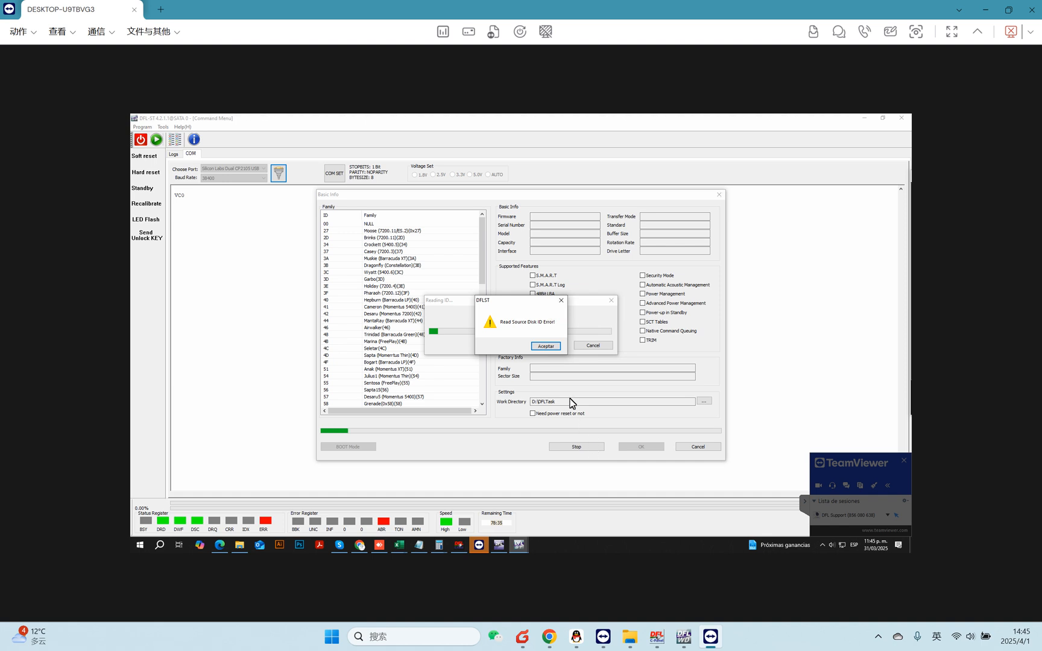
left_click(541, 347)
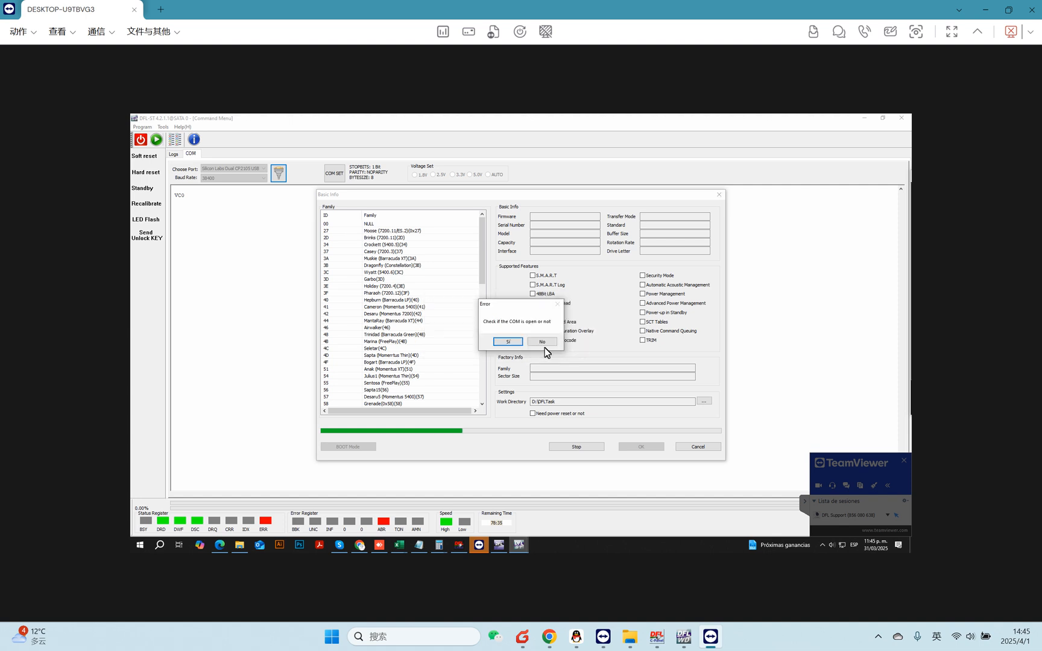
left_click(509, 342)
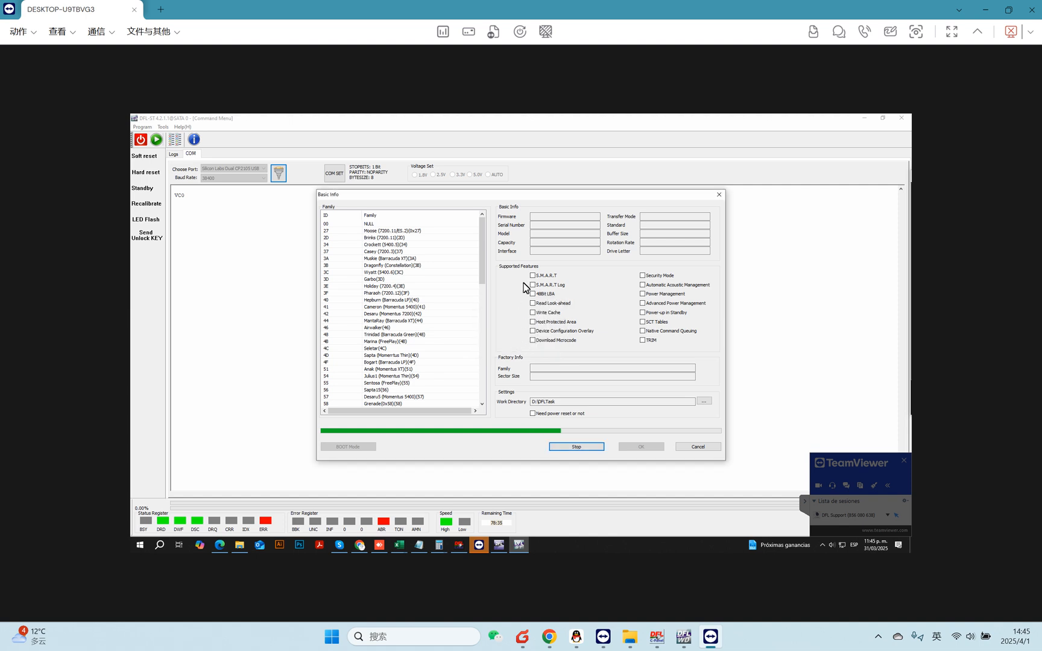
left_click(523, 342)
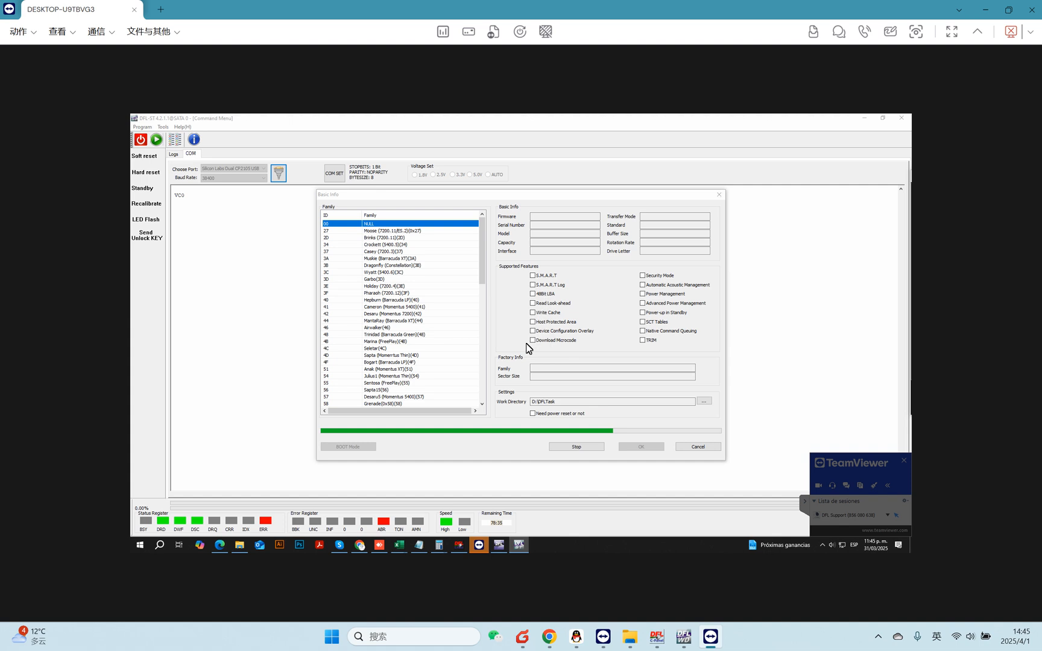
left_click(358, 447)
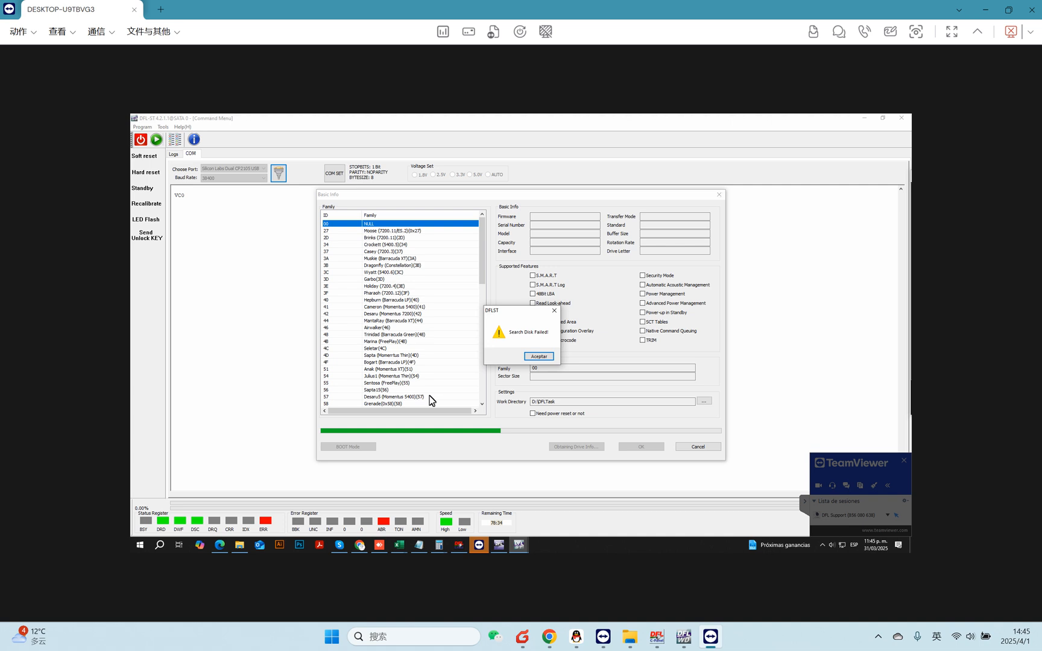
left_click(538, 356)
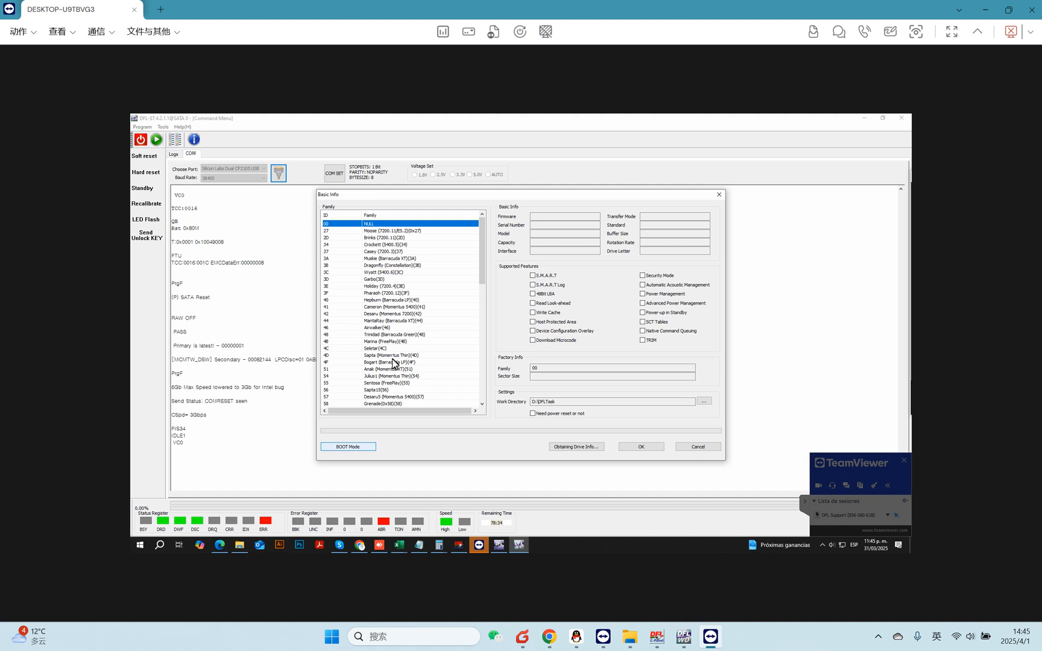
Open the session with the Rosewood(A5) family, then exit back to the command menu.
left_click_drag(483, 271, 494, 381)
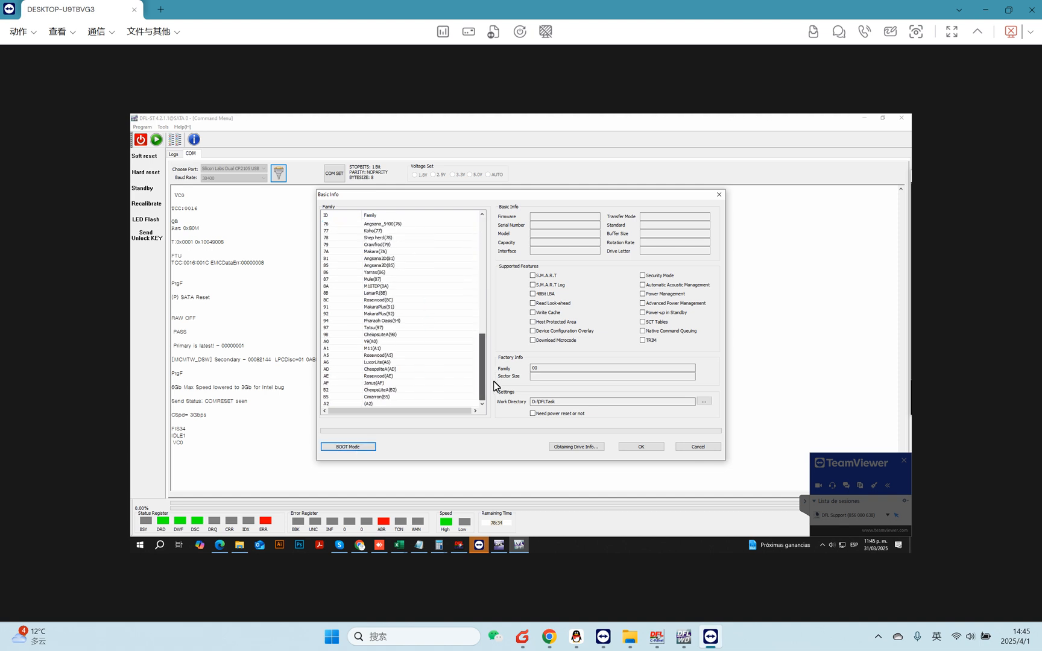
left_click(355, 356)
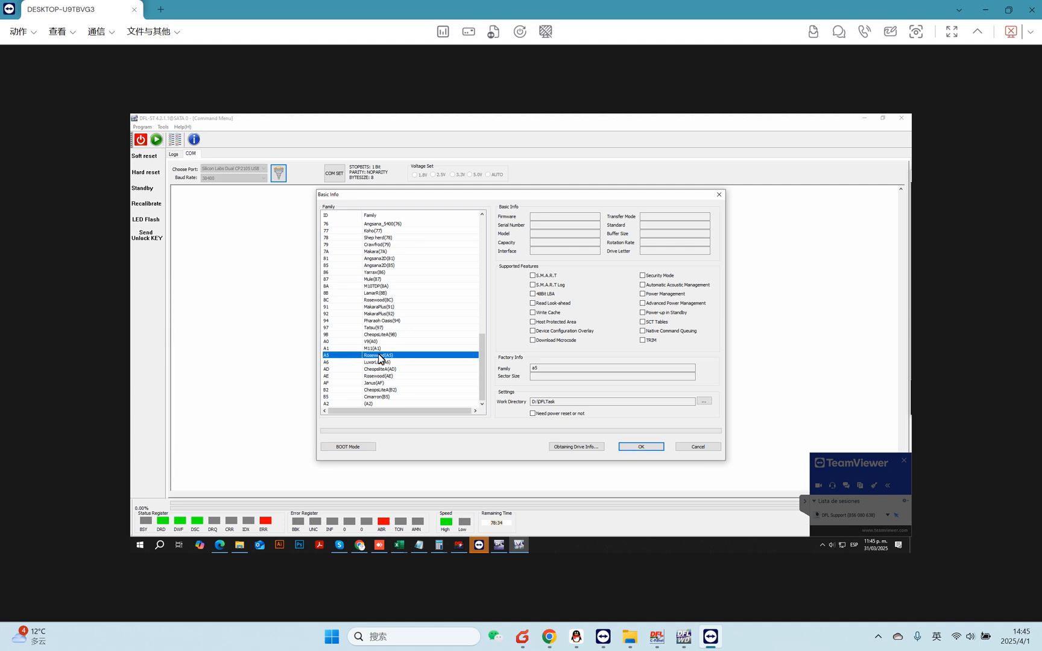
left_click(656, 449)
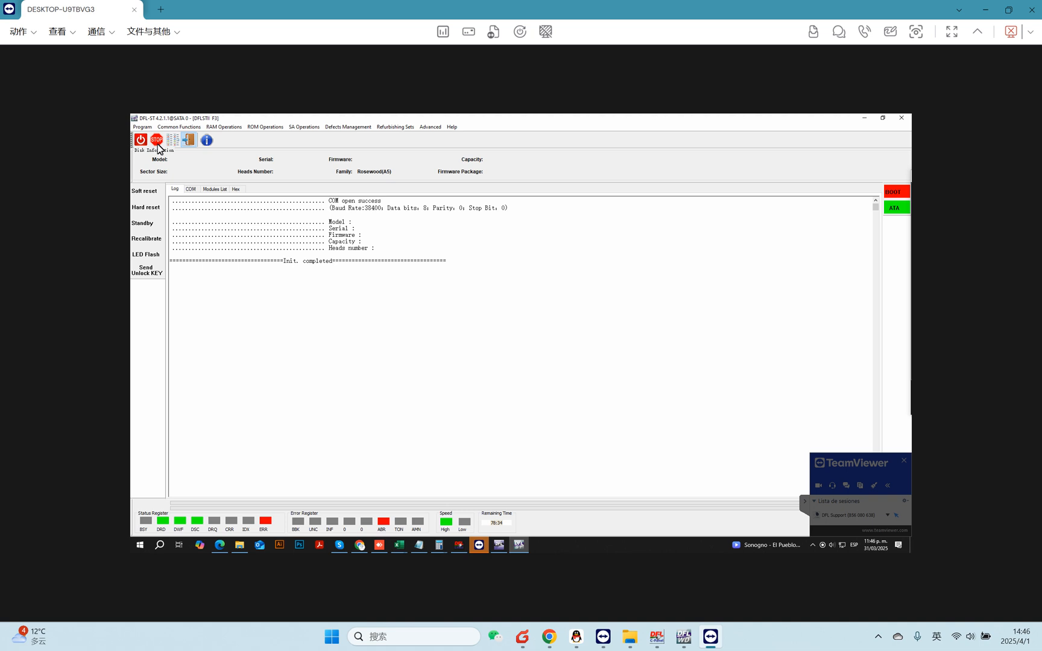
left_click(188, 140)
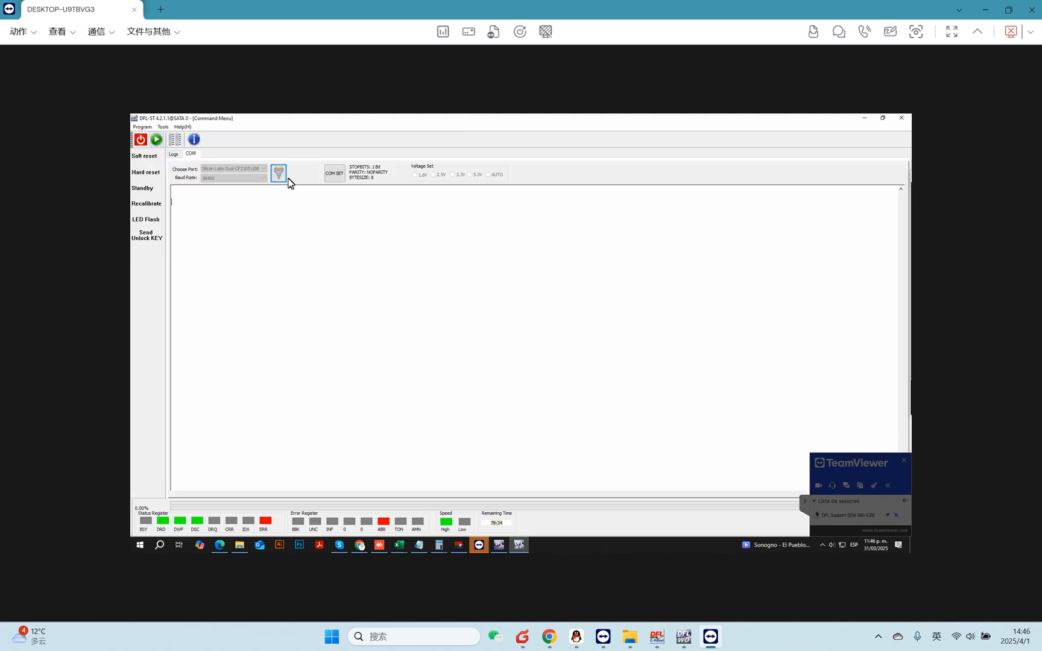
Relaunch the Barracuda F3 session, try Boot Mode again, and cancel the family dialog.
left_click(160, 141)
left_click(527, 328)
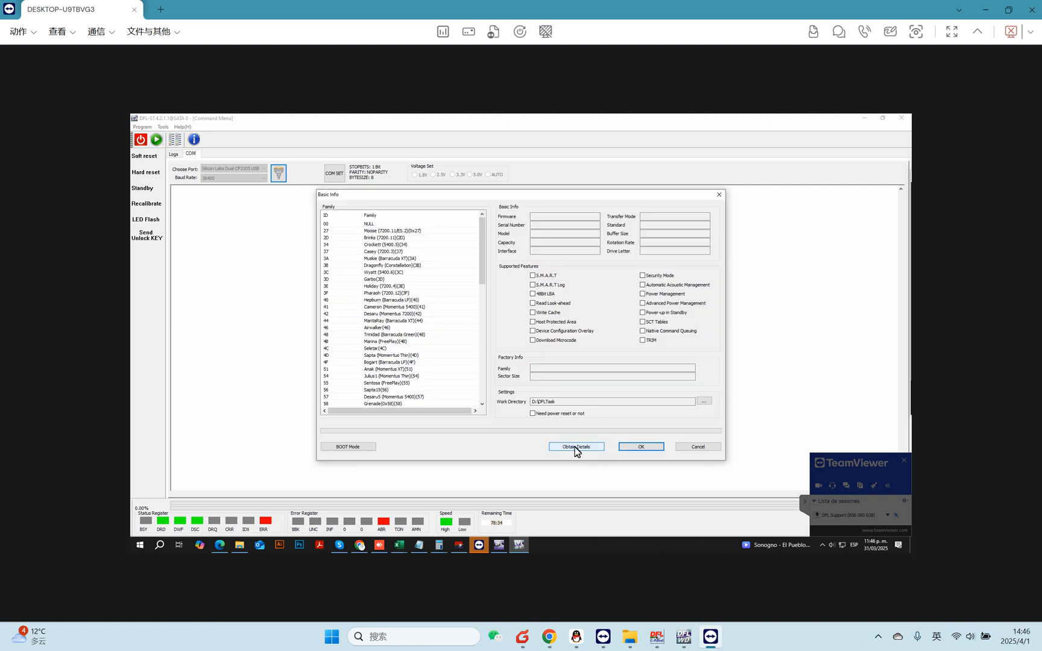
left_click(357, 447)
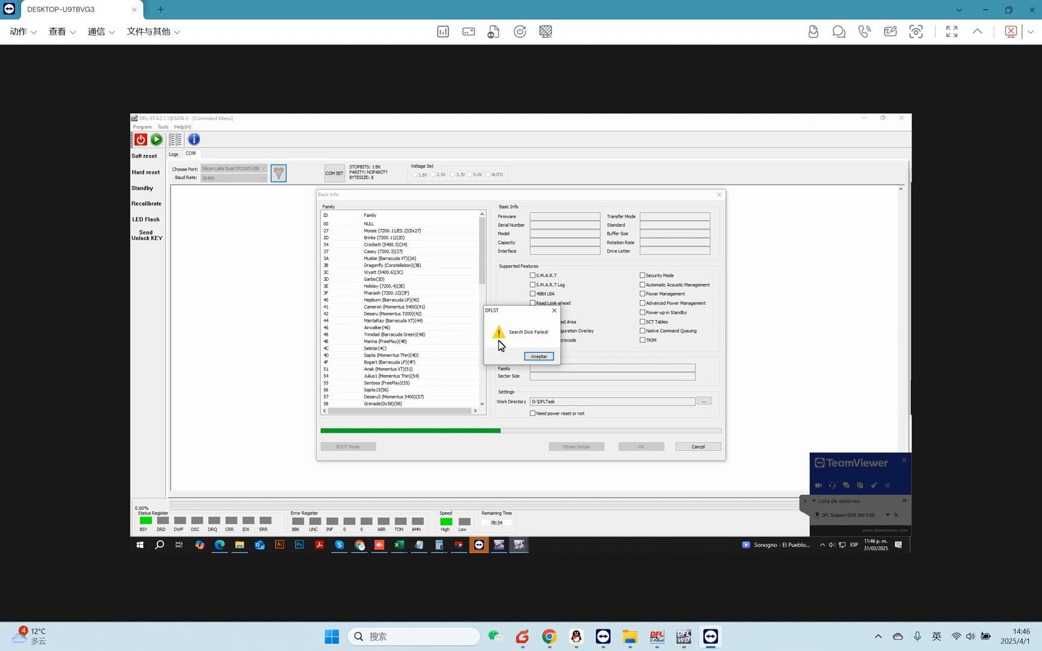
left_click(538, 356)
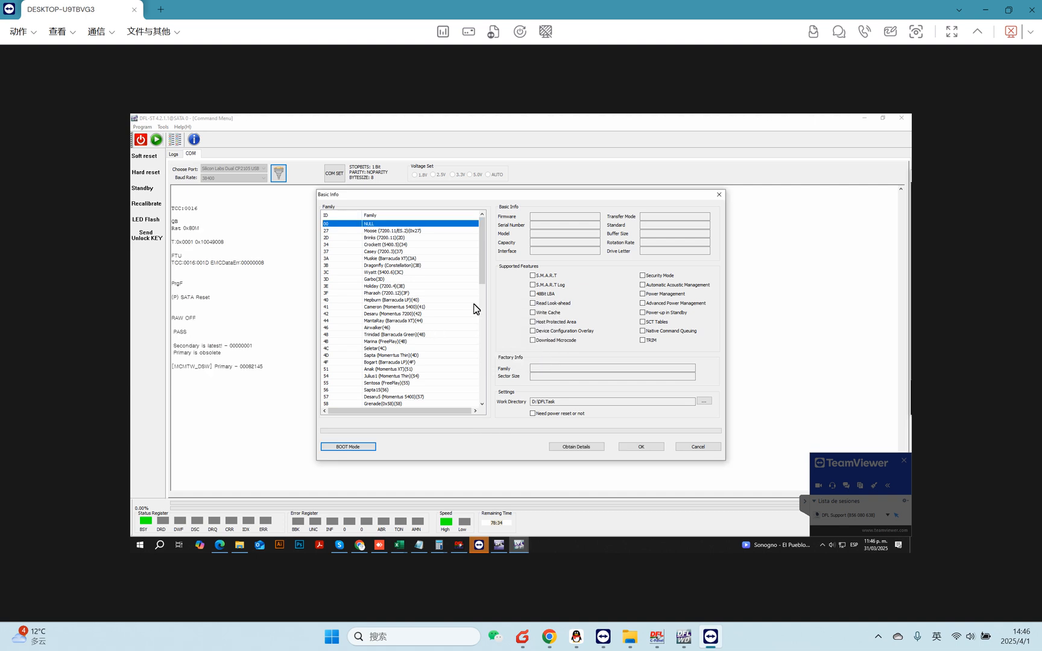
left_click_drag(483, 259, 483, 375)
left_click(698, 449)
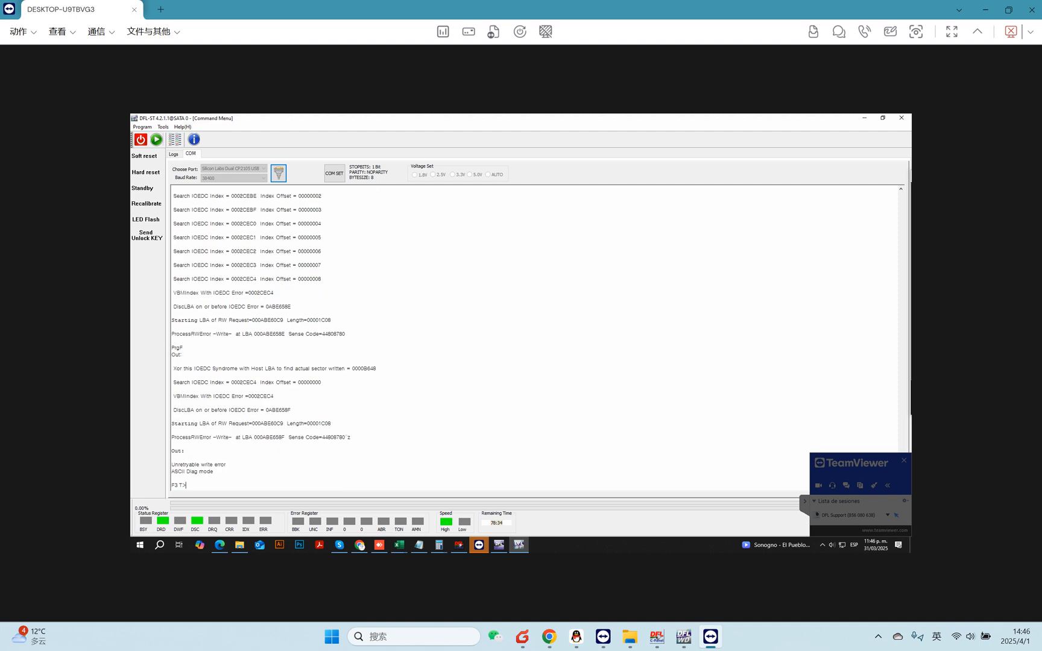
Print the drive's identification in the diagnostic terminal and launch a Barracuda F3 session.
key("ctrl+a")
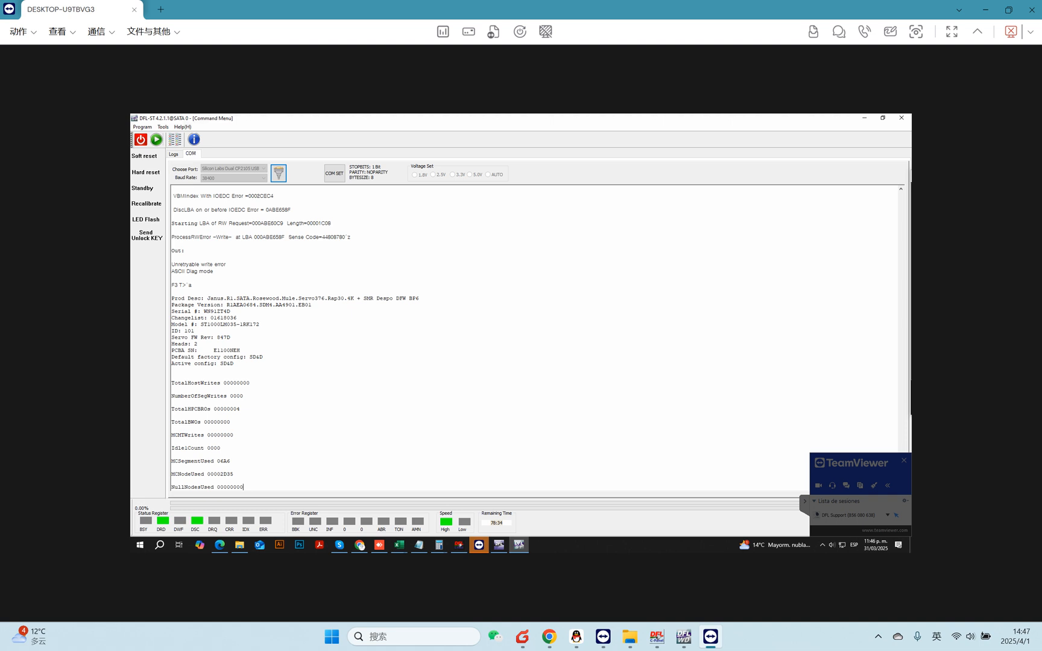
left_click(158, 140)
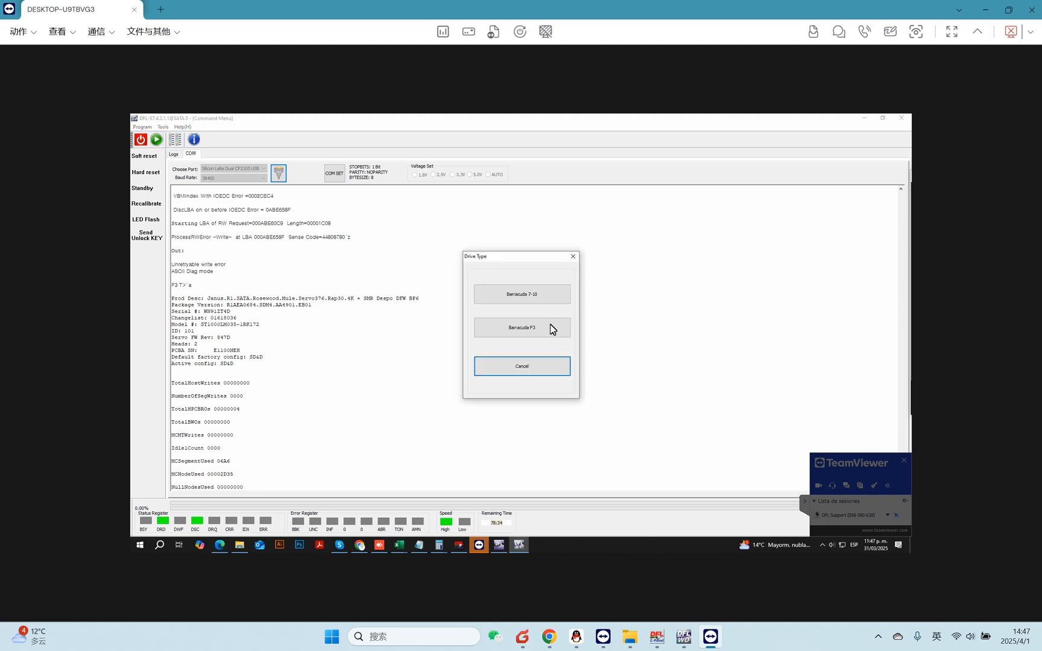
left_click(546, 329)
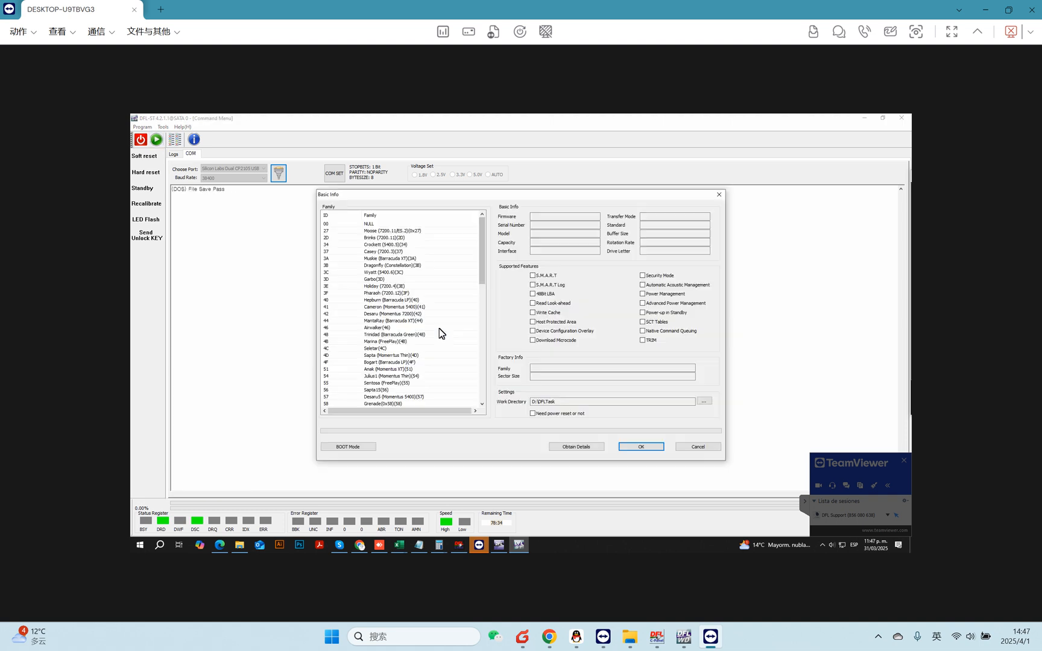
Select the Janus(AF) family, try Boot Mode, and open the session with Janus(AF).
left_click_drag(481, 270, 425, 386)
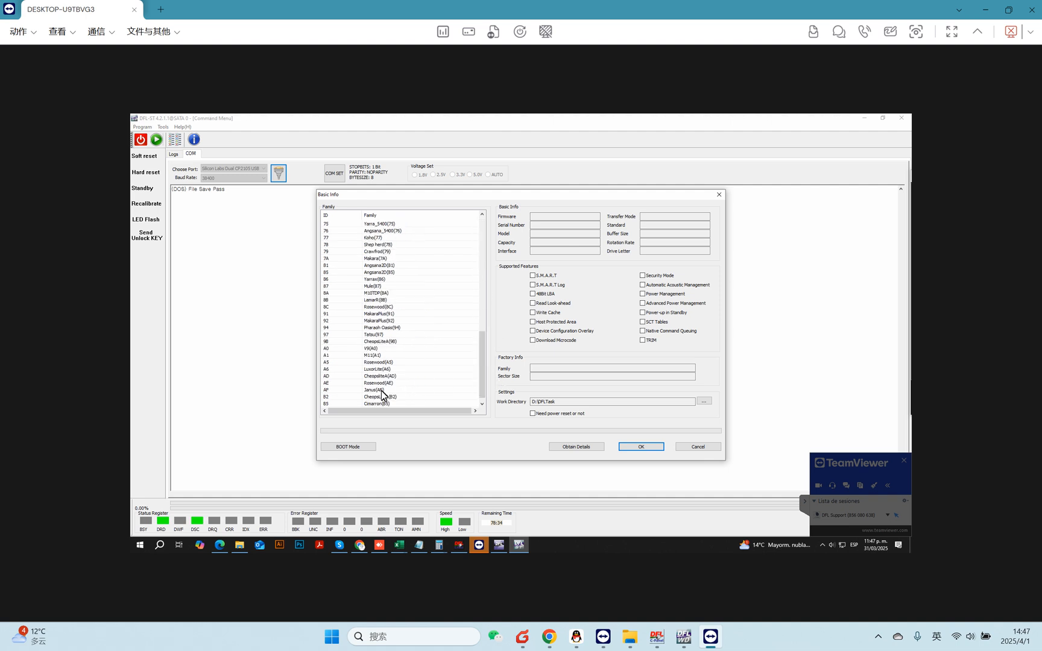
left_click(380, 390)
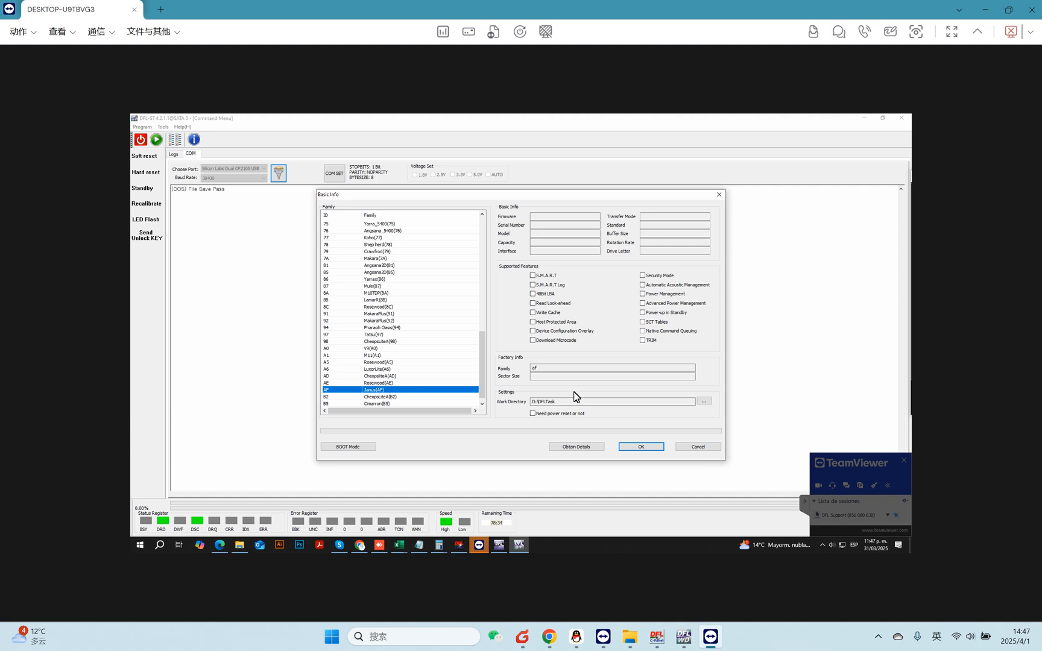
left_click(355, 448)
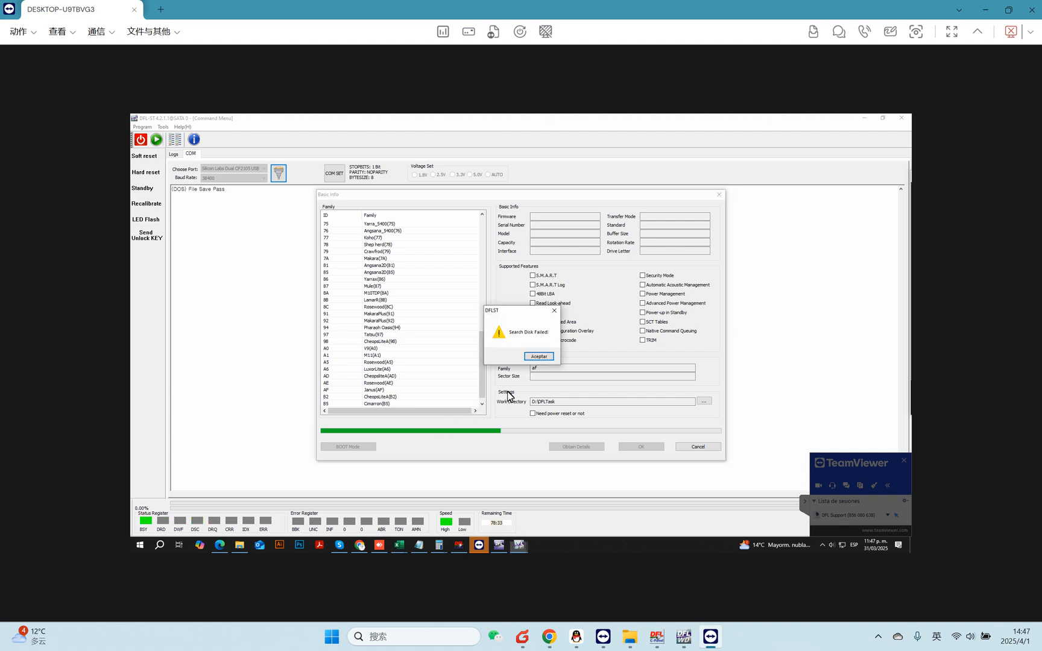
left_click(539, 356)
left_click_drag(484, 389, 484, 396)
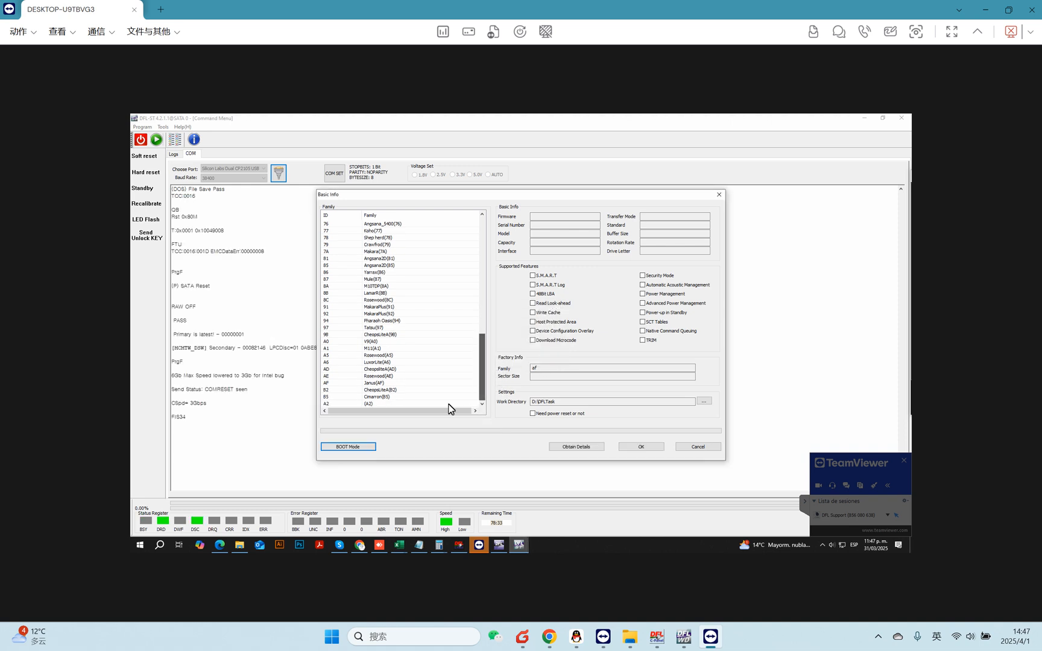
left_click(380, 385)
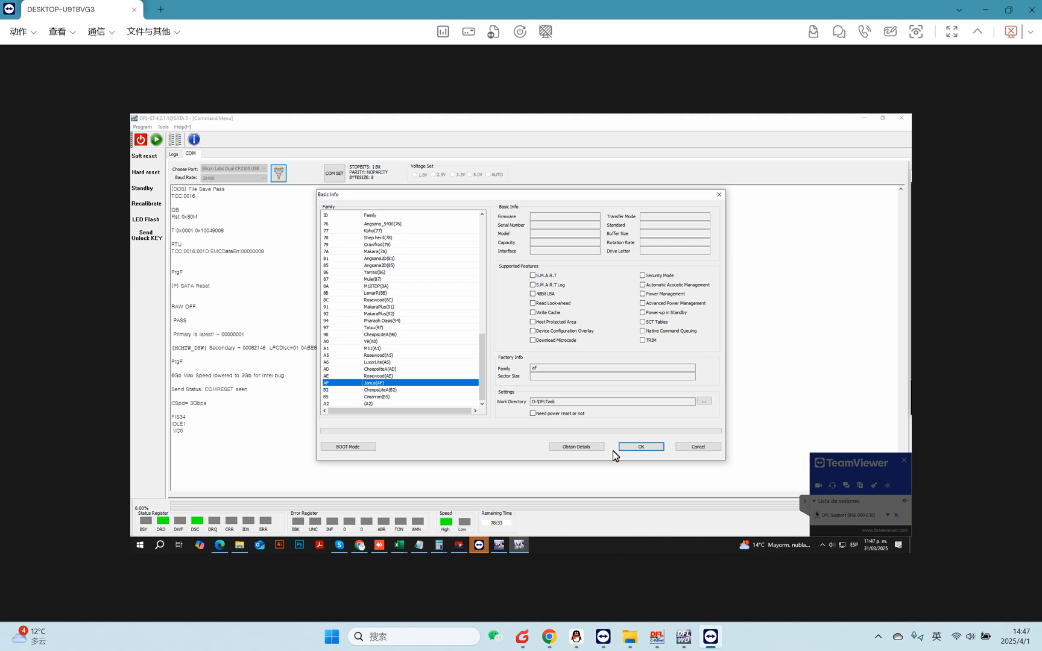
left_click(641, 447)
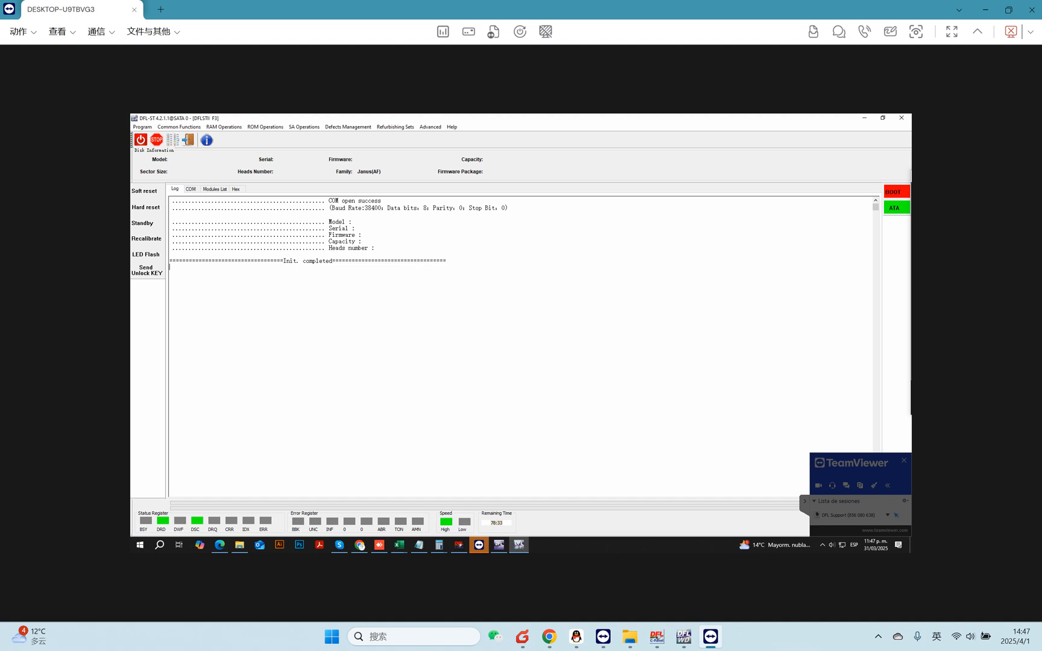
Start Read ROM and accept the work directory settings.
left_click(260, 127)
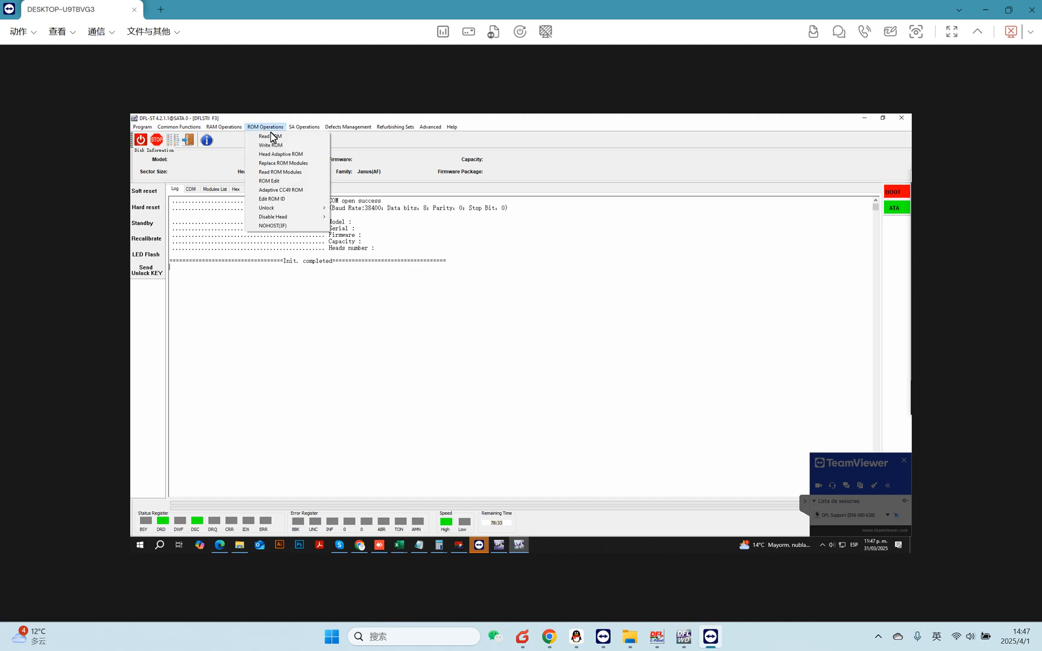
left_click(270, 136)
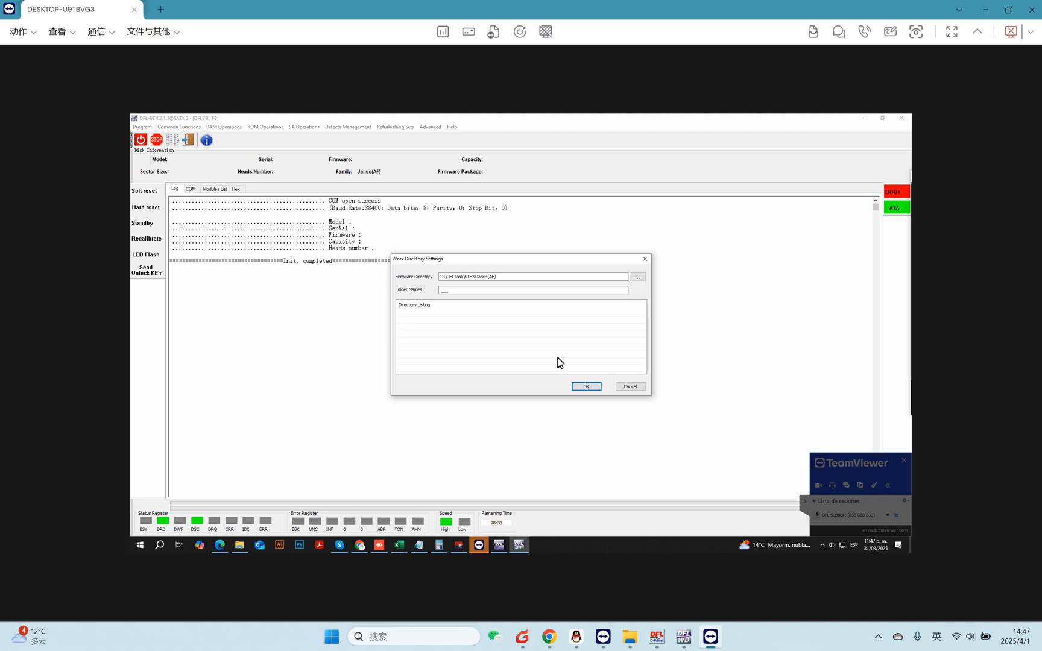
left_click(585, 386)
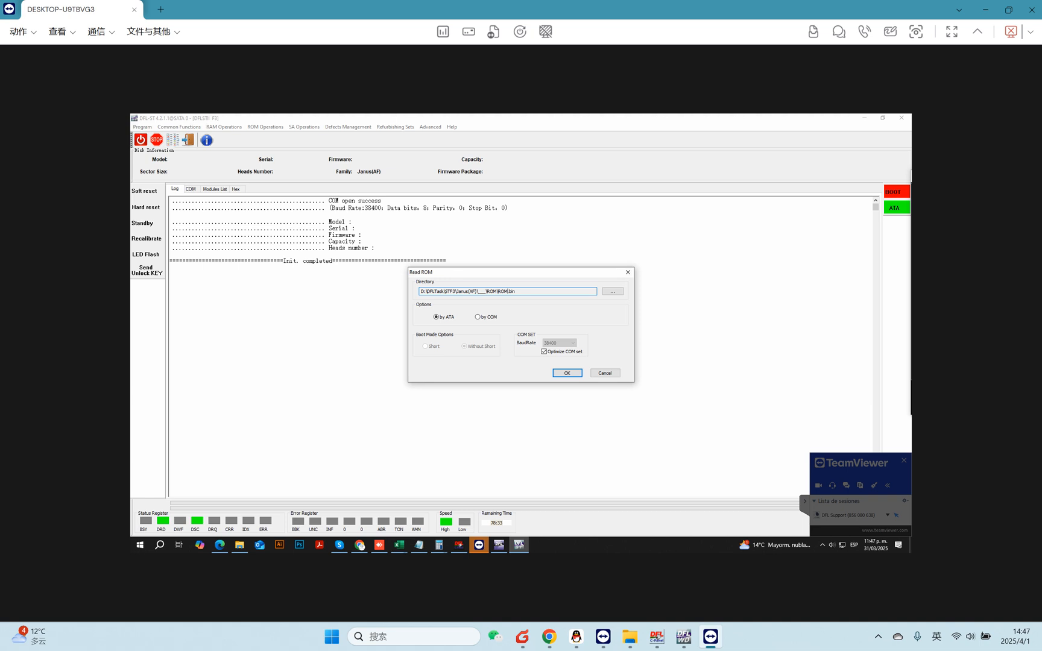
Name the ROM backup file rom-AF-LM035.bin in the Read ROM directory.
left_click(612, 293)
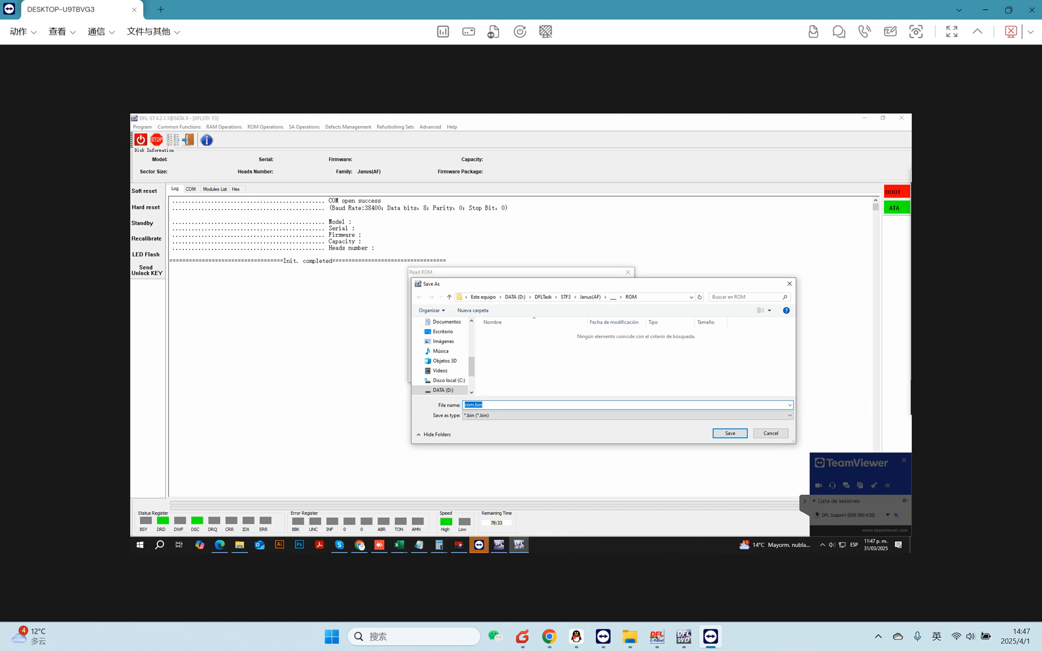
left_click(473, 404)
type("-AF-LM035")
left_click(731, 434)
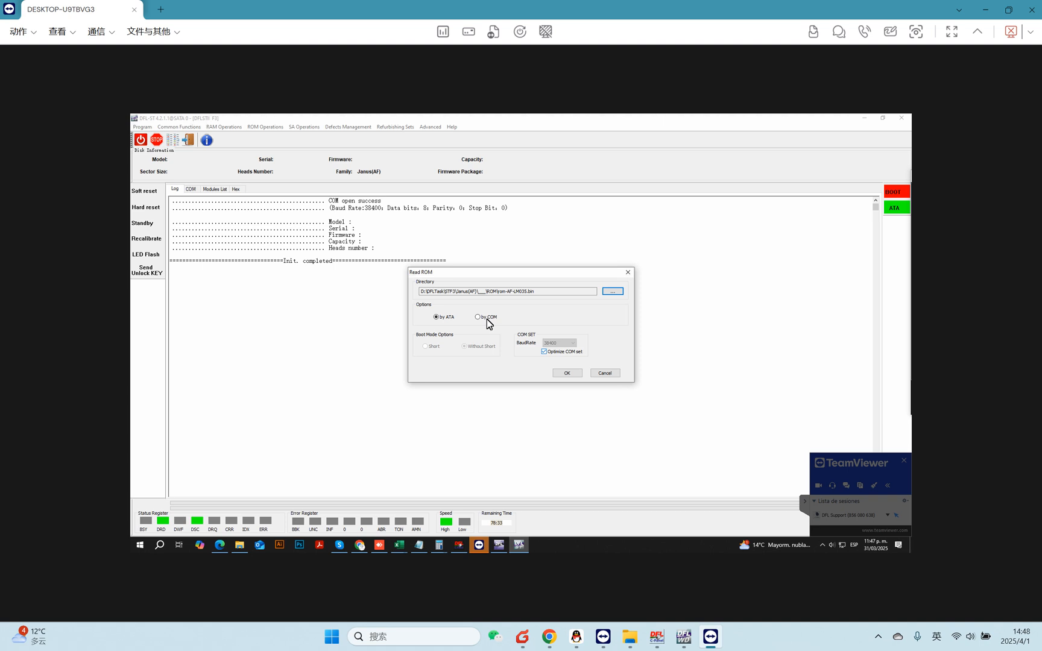
Read the ROM by COM at 460800 baud without short boot mode.
left_click(571, 343)
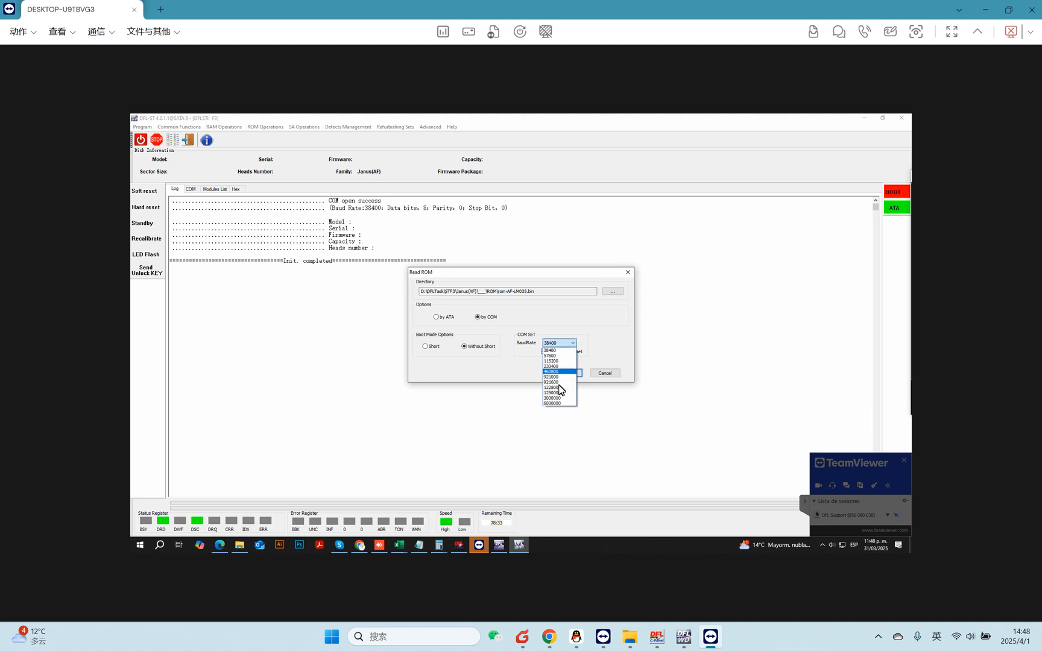
left_click(551, 372)
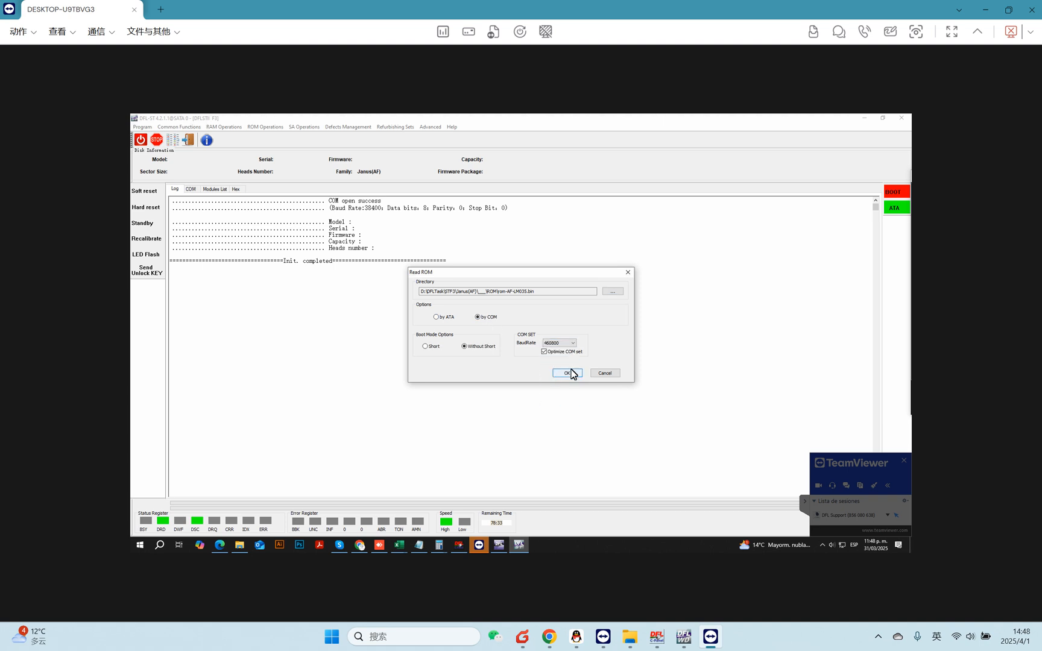
left_click(567, 373)
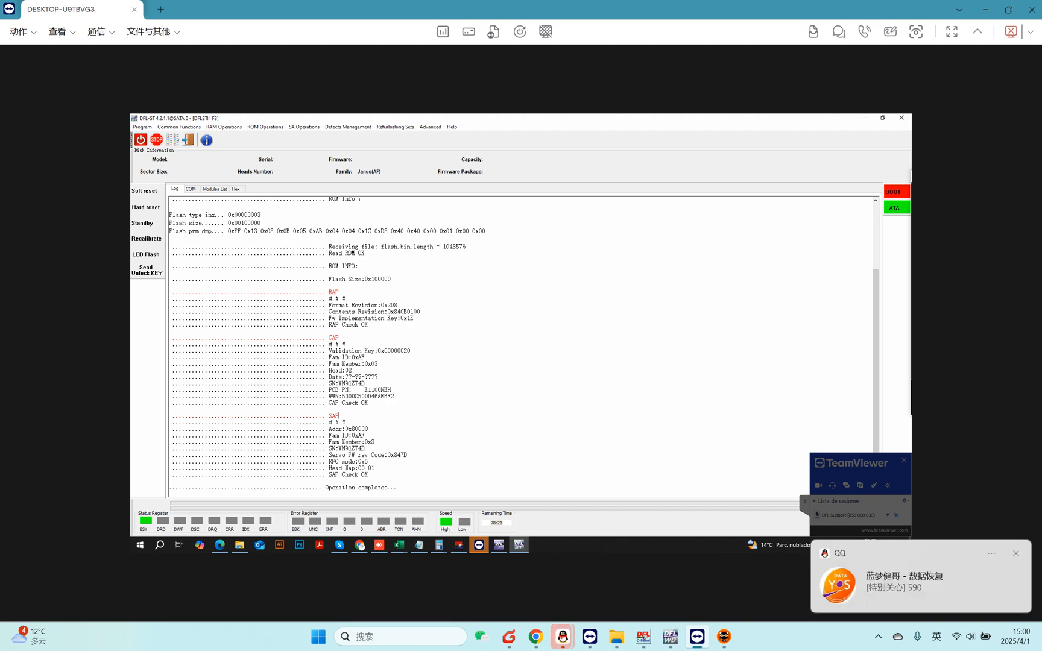
Generate an unlock ROM Unlockrom-AF-LM035.bin from the original rom-AF-LM035.bin using MODE1.
left_click(265, 128)
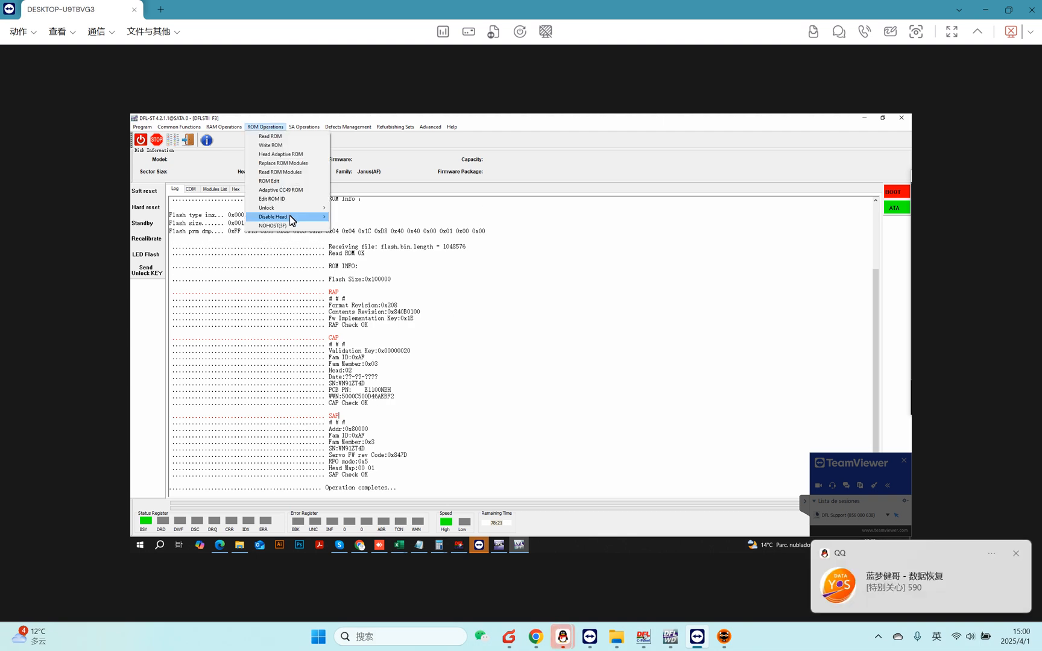
mouse_move(318, 209)
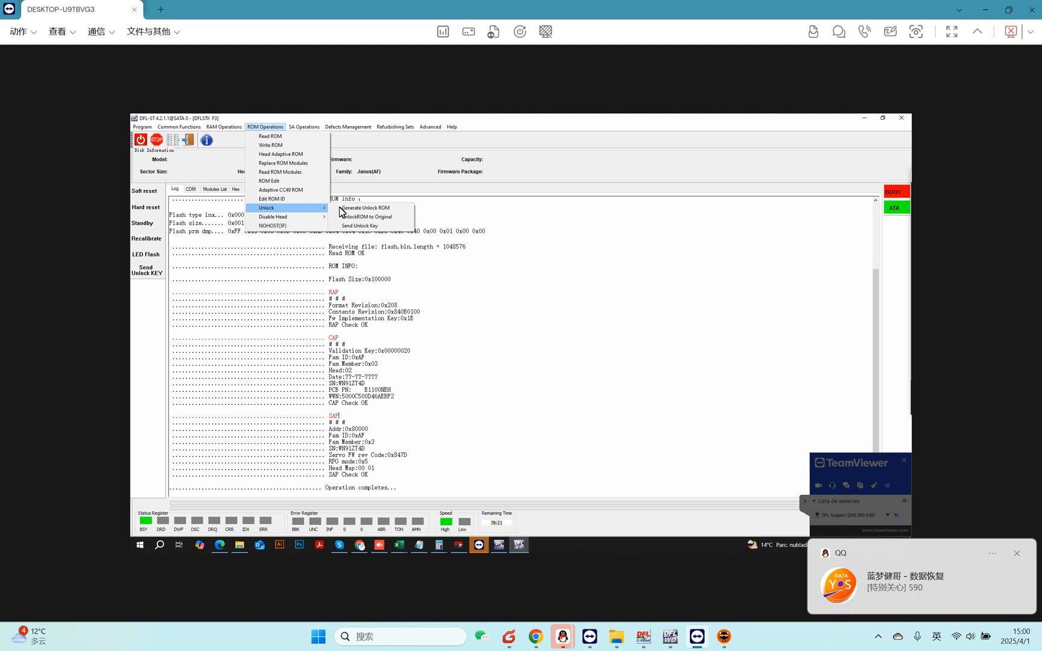
left_click(361, 209)
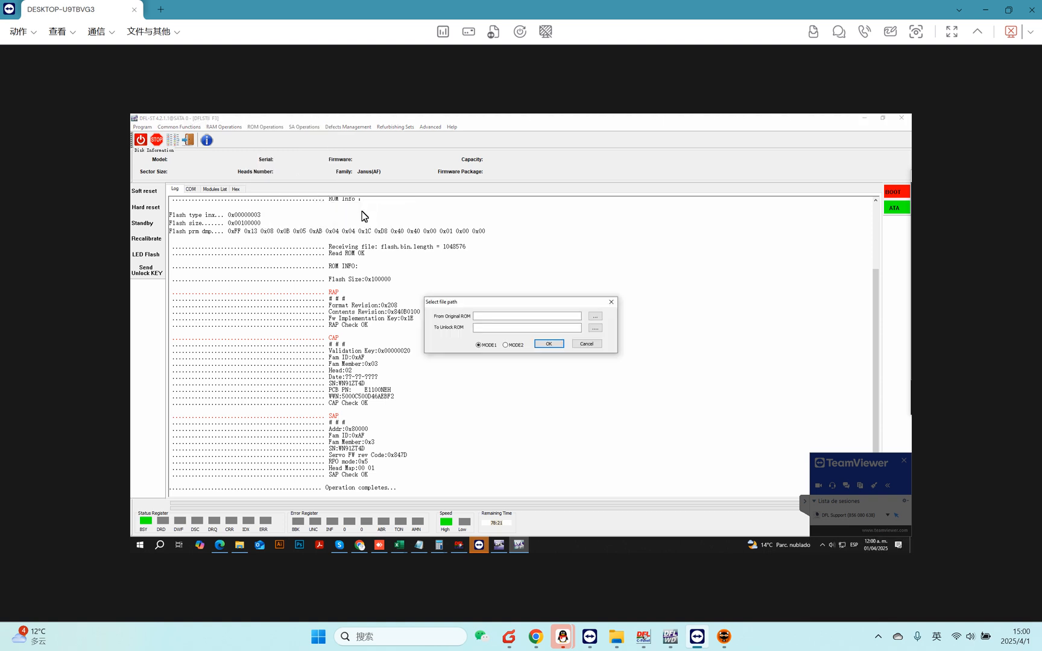
left_click(594, 316)
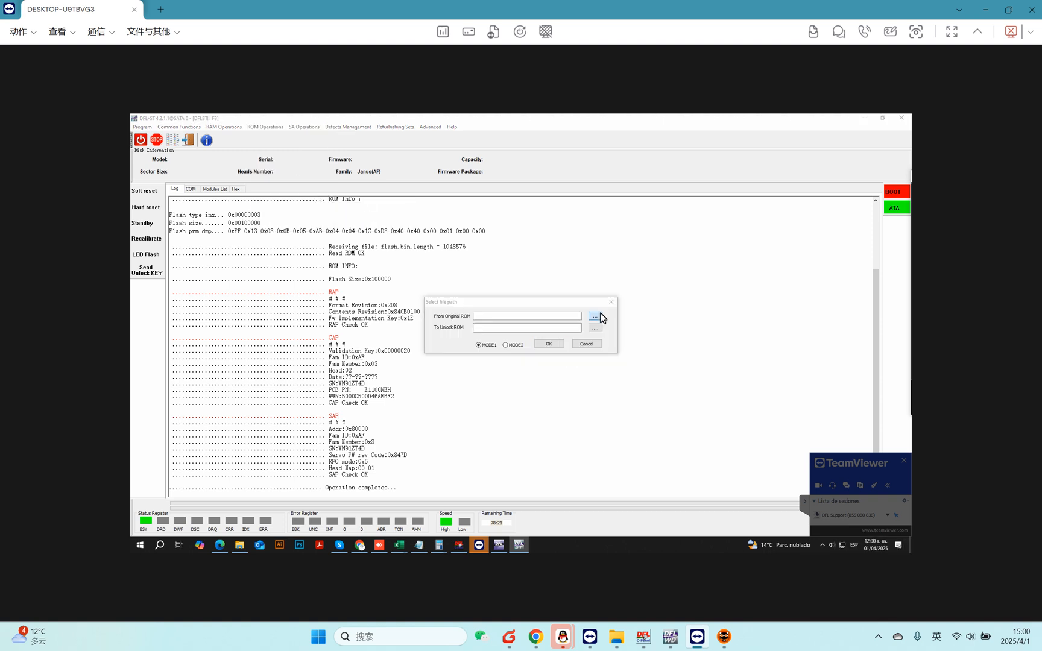
double_click(542, 364)
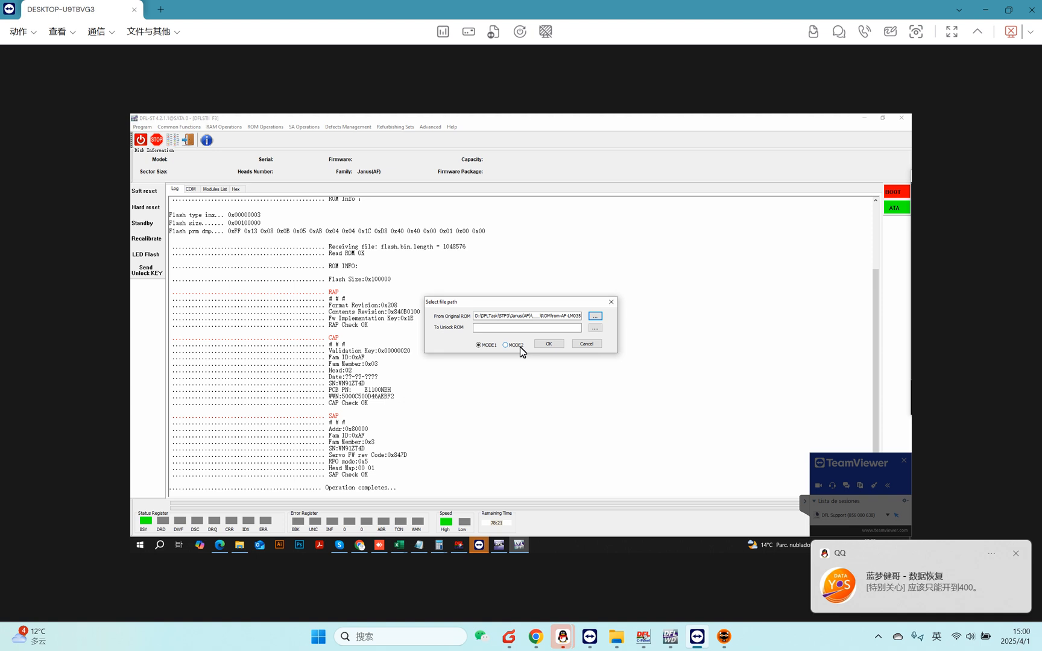
left_click(598, 329)
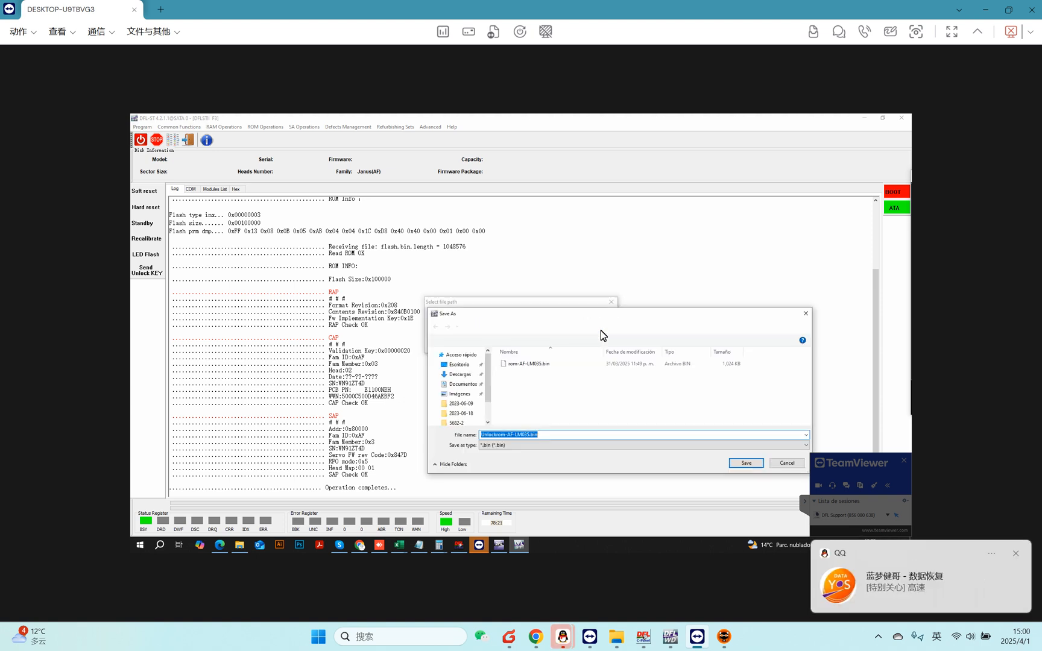
left_click(746, 463)
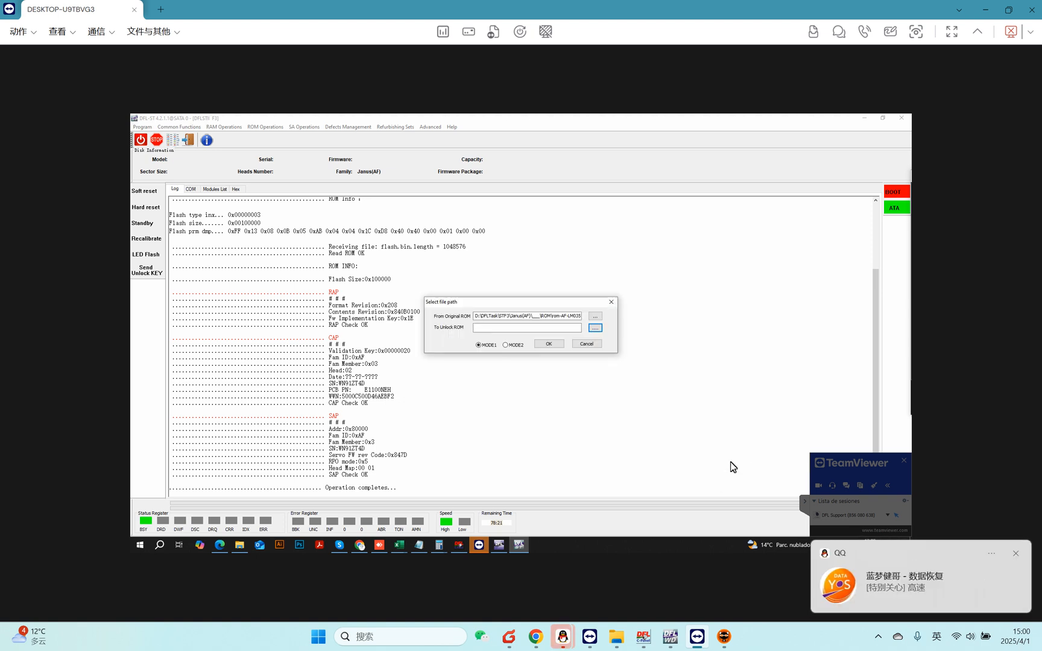
left_click(549, 343)
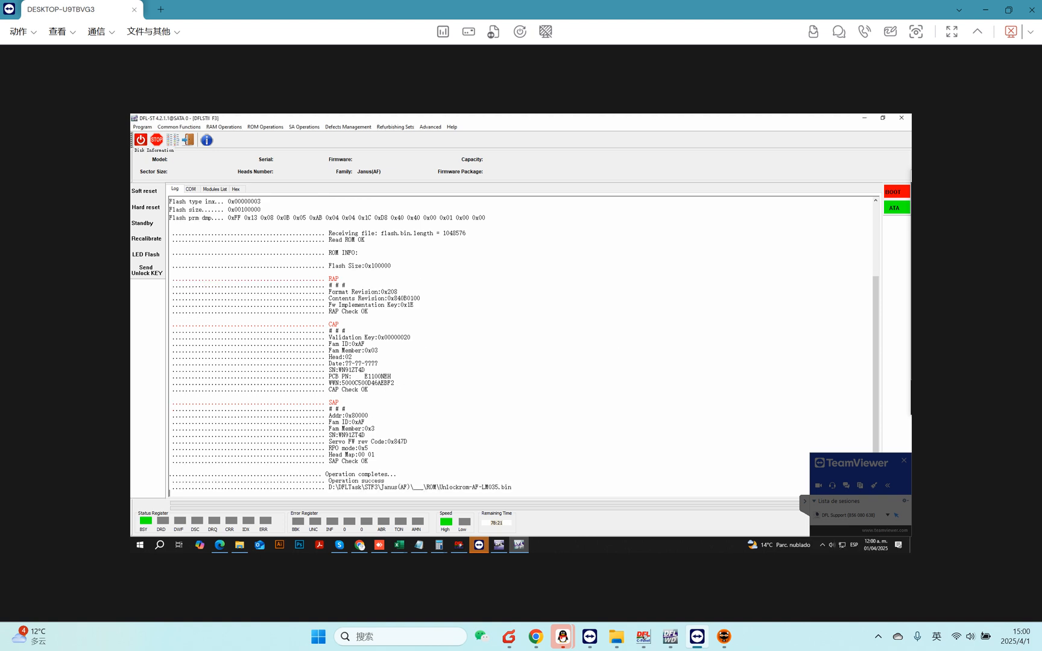
Write the unlock ROM Unlockrom-AF-LM035.bin to the drive by COM at 460800 baud.
left_click(265, 126)
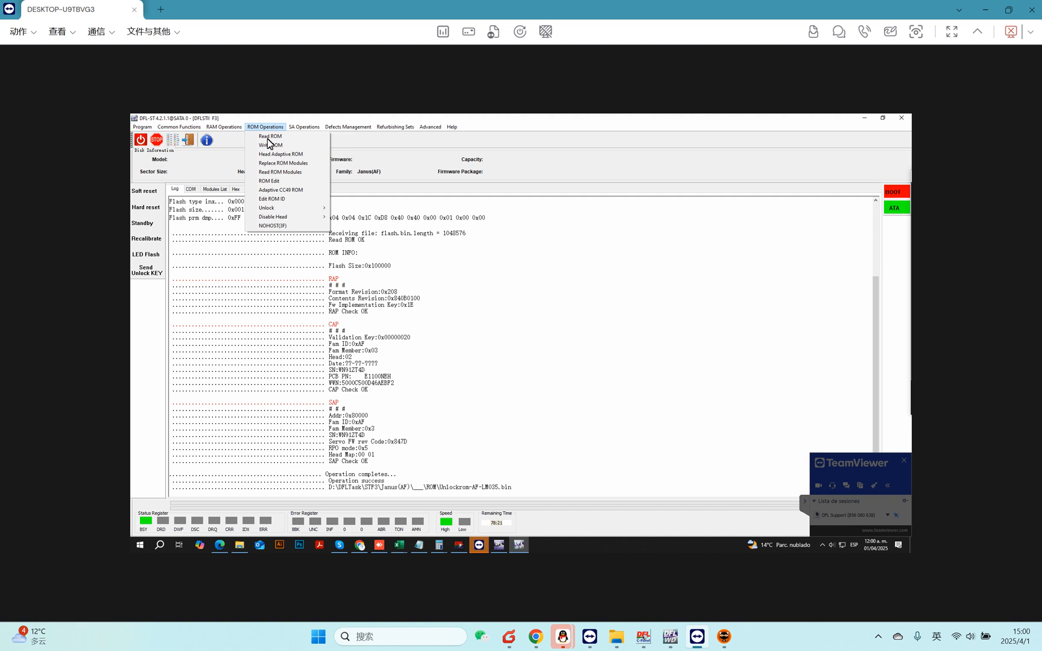
left_click(271, 145)
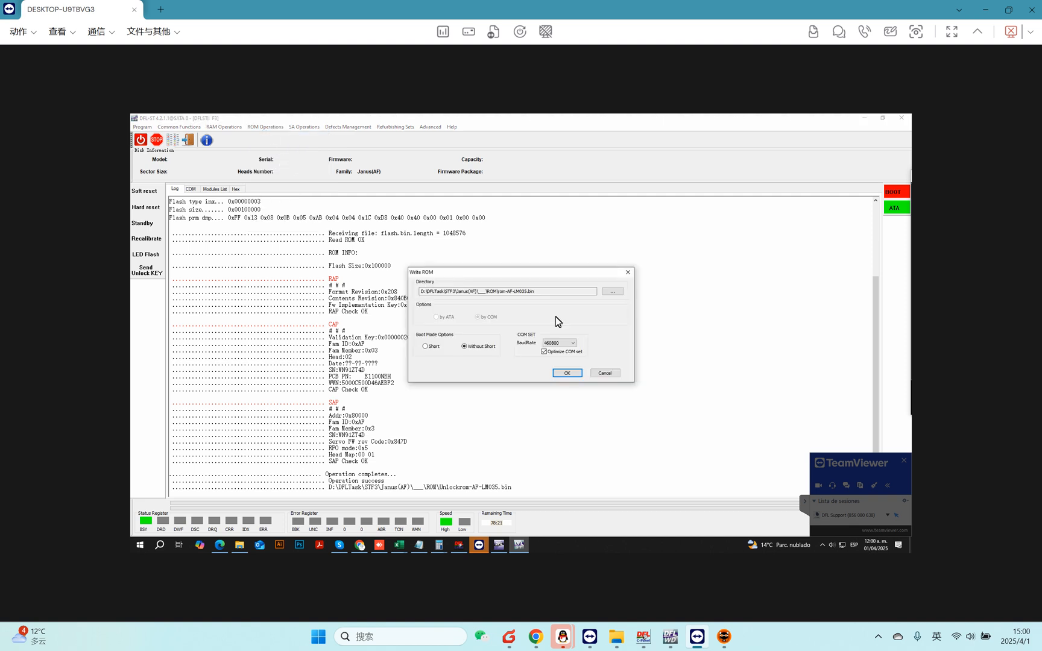
left_click(612, 292)
left_click(525, 348)
double_click(524, 348)
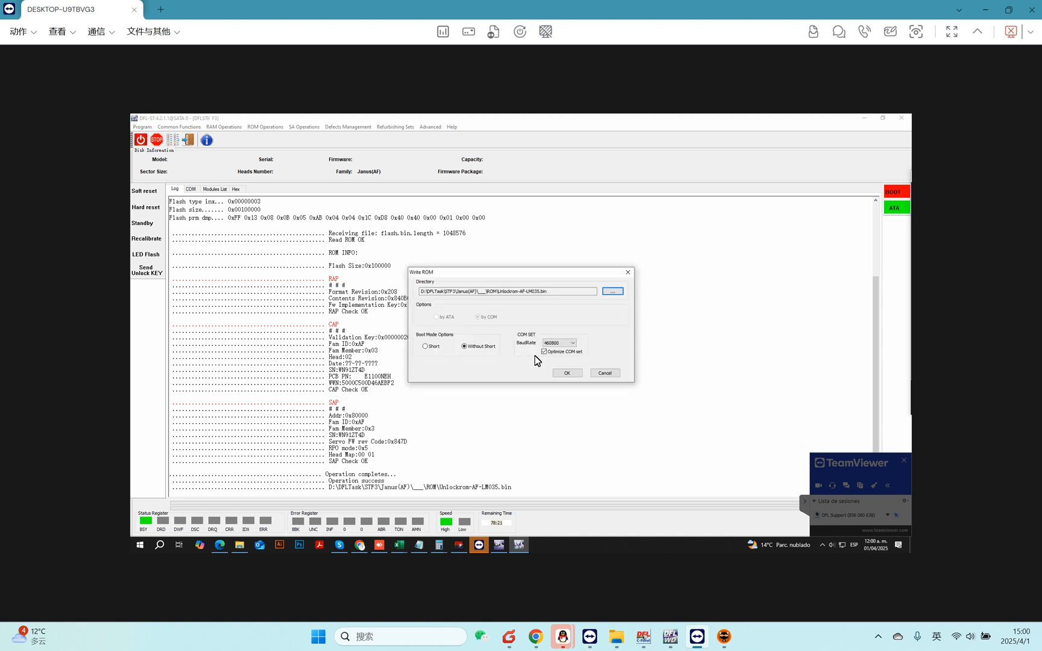
left_click(566, 373)
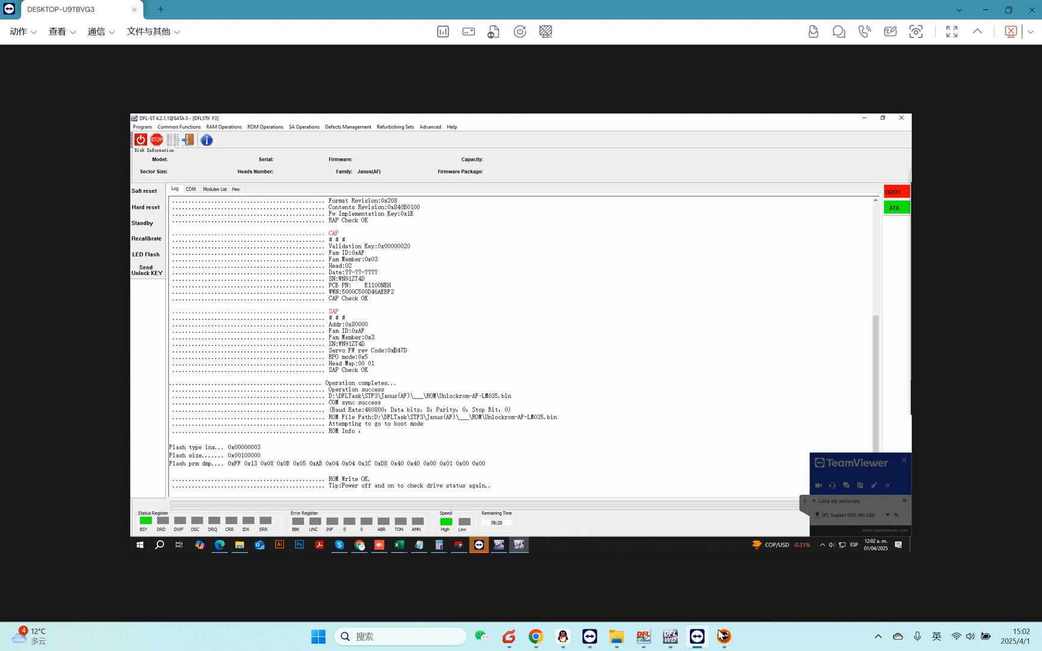
Open the COM terminal, power-cycle the drive and send the unlock key.
mouse_move(723, 640)
left_click(191, 188)
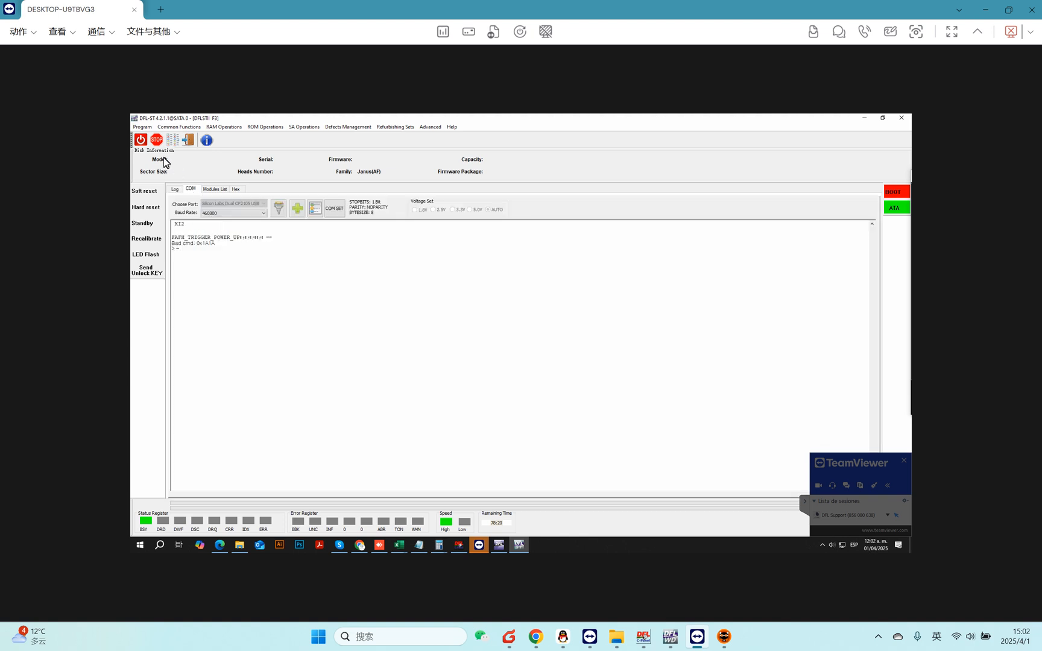
left_click(141, 141)
left_click(151, 272)
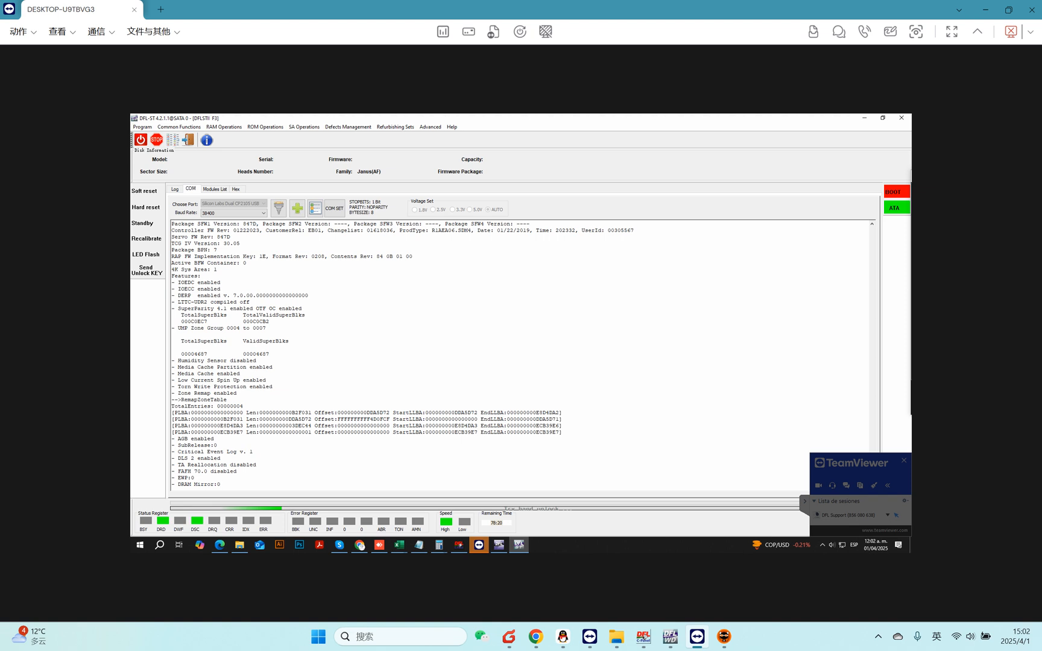
Set the COM terminal baud rate to 460800.
scroll(521, 356, "up", 3)
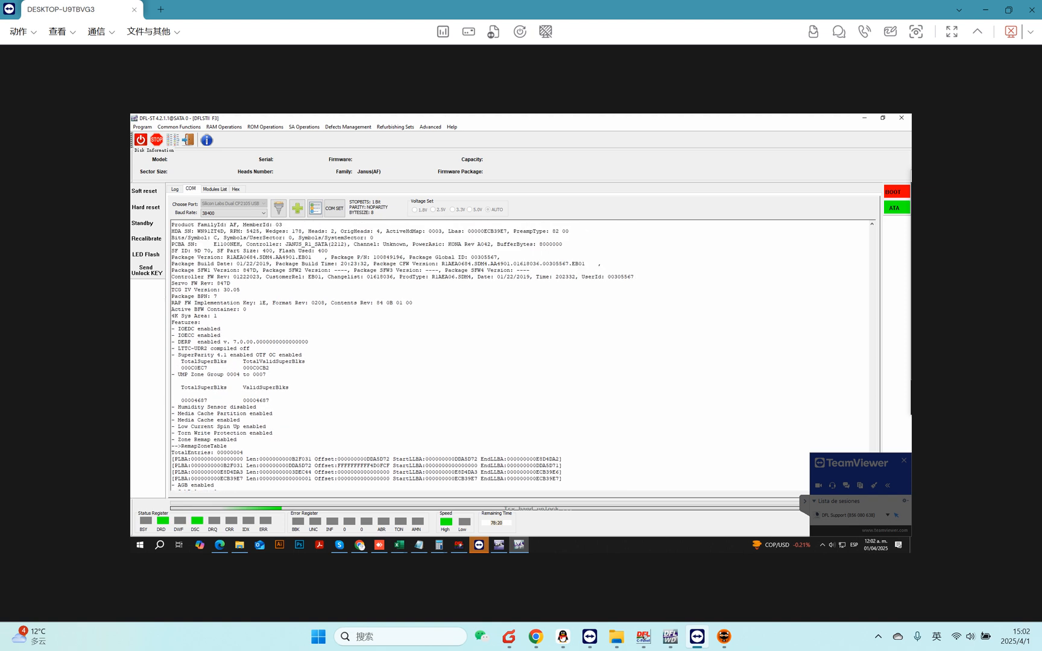
scroll(520, 356, "up", 2)
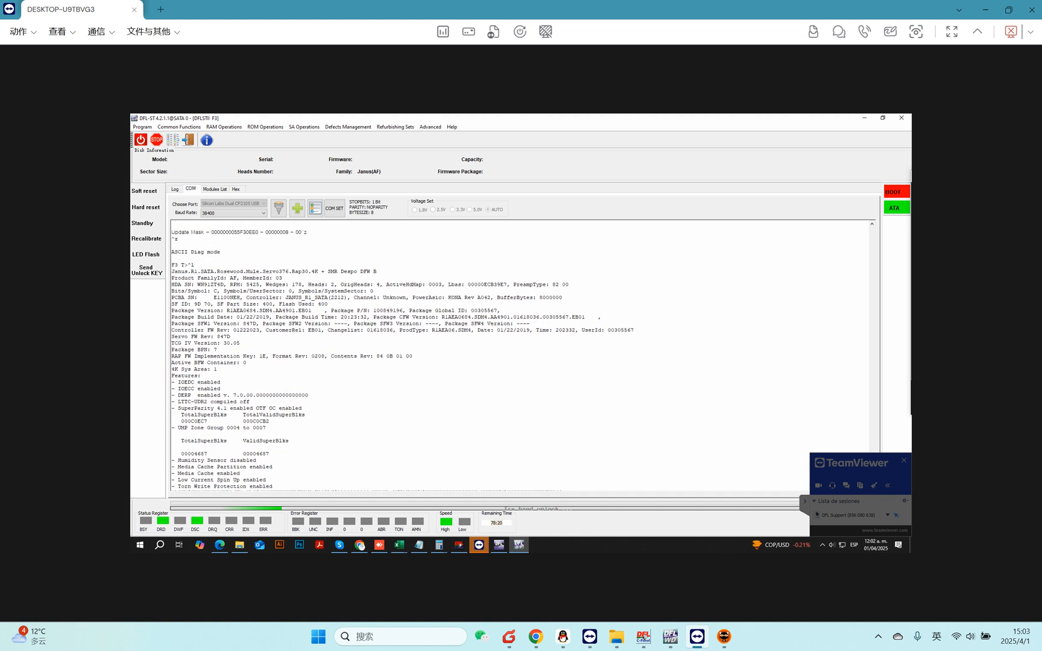
left_click(263, 213)
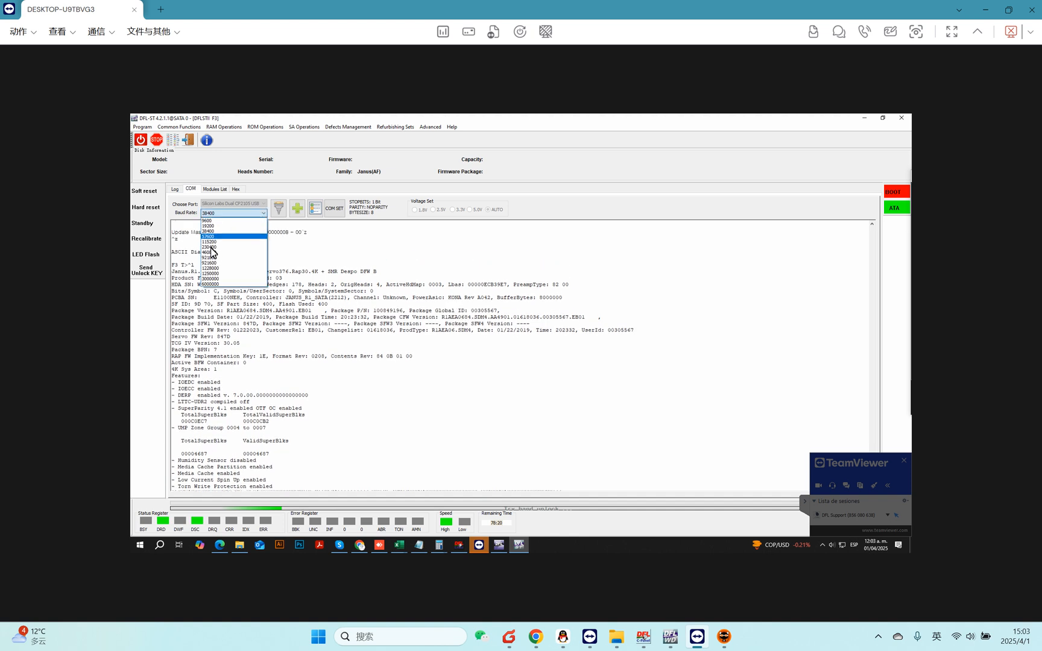
left_click(210, 252)
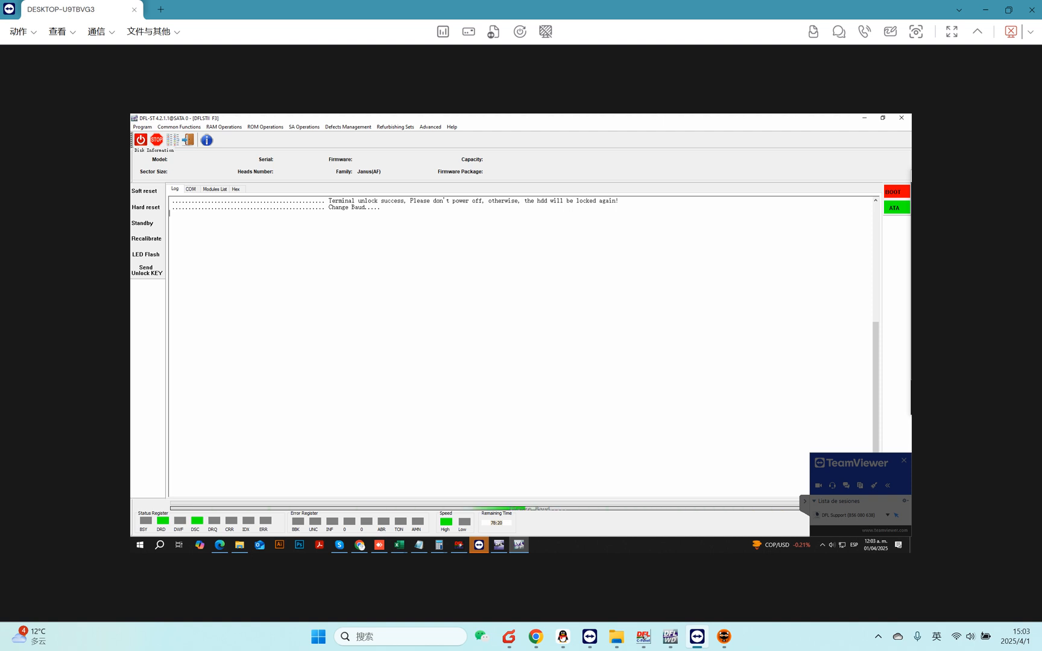
Return to the COM terminal, enter diagnostic mode and print the drive information.
left_click(190, 190)
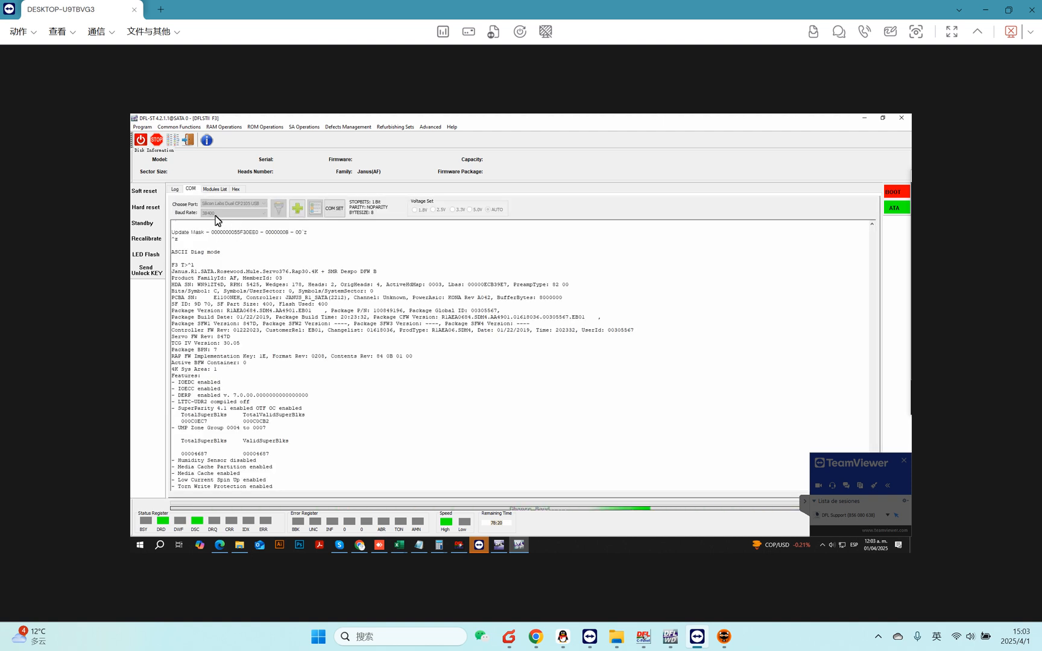
left_click(181, 189)
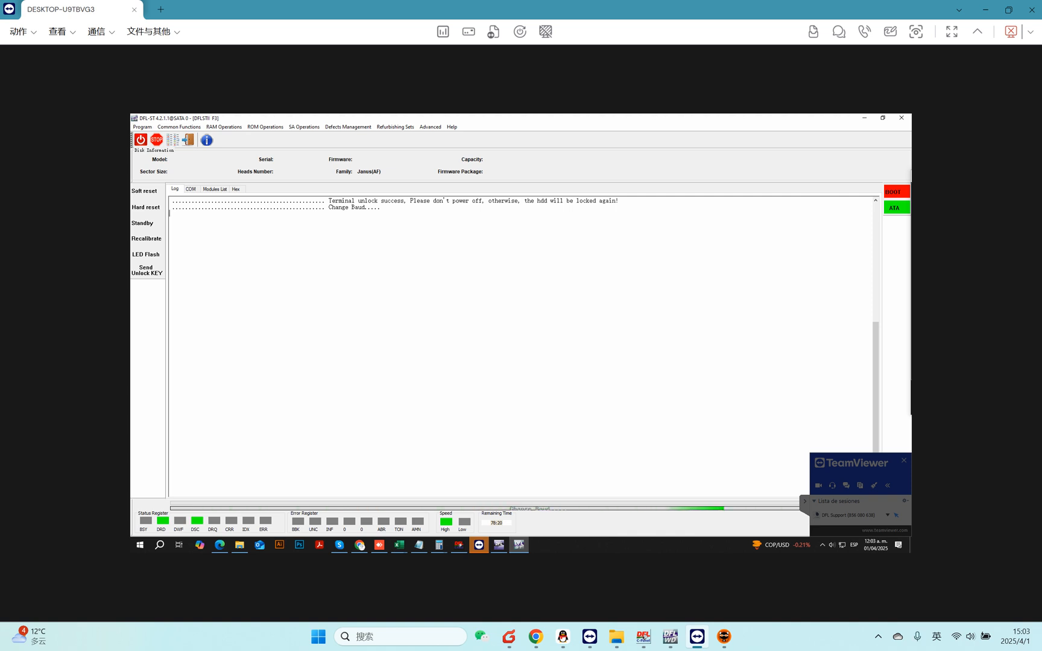
left_click(191, 189)
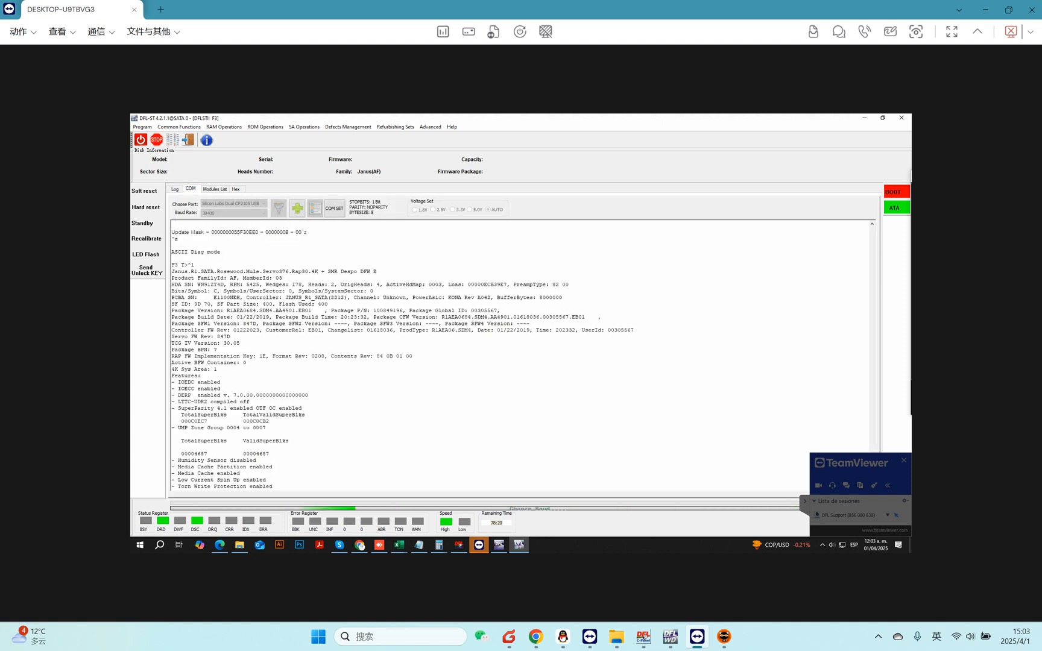
left_click(176, 190)
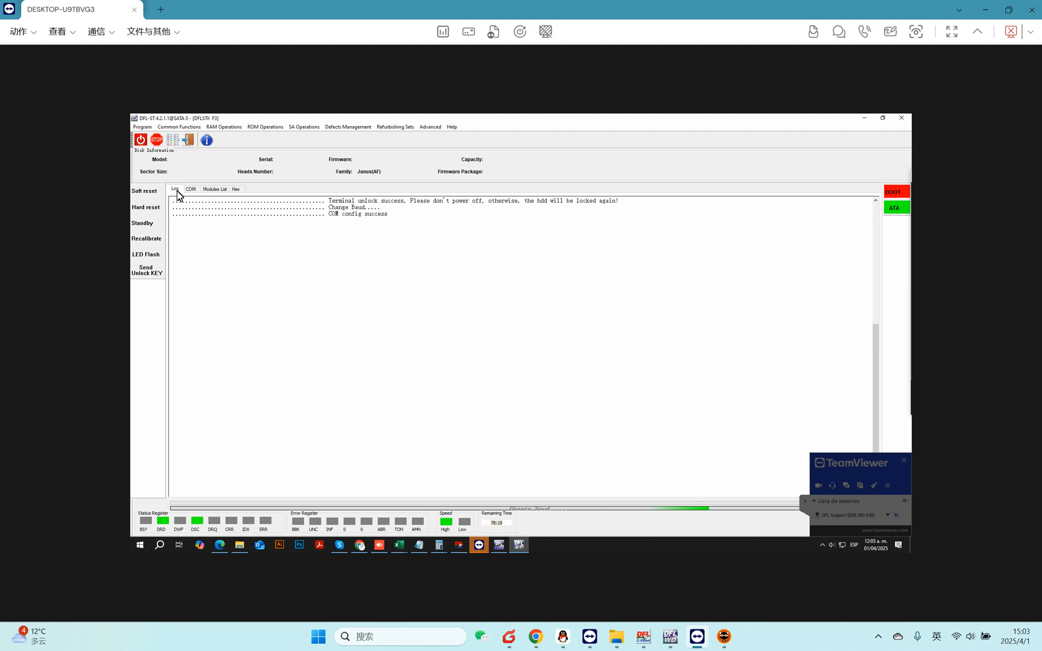
left_click(190, 190)
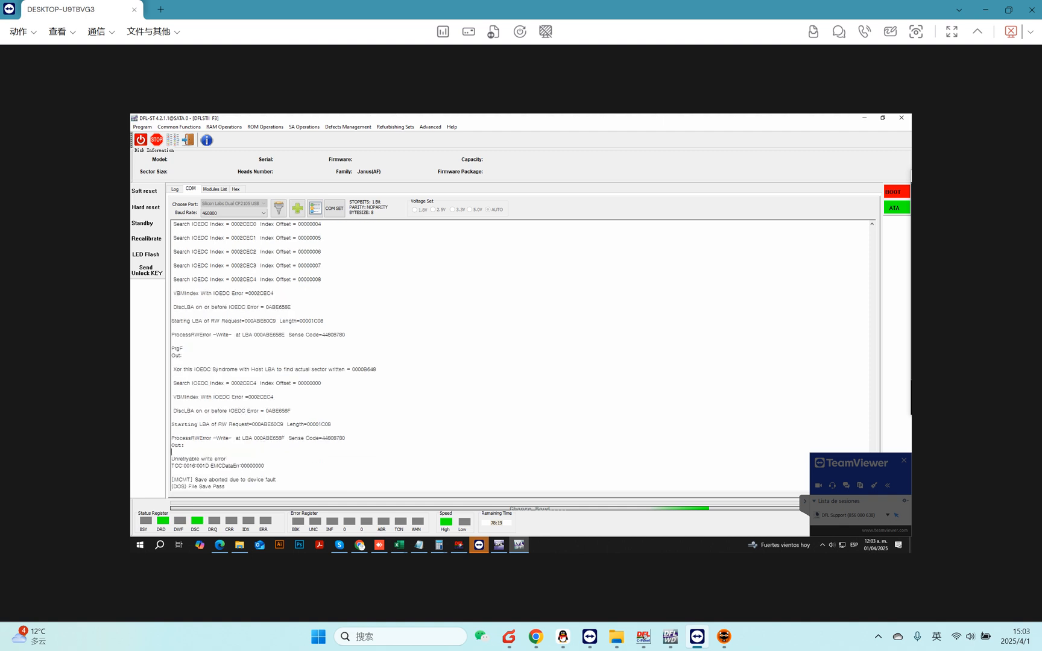
key("ctrl+z")
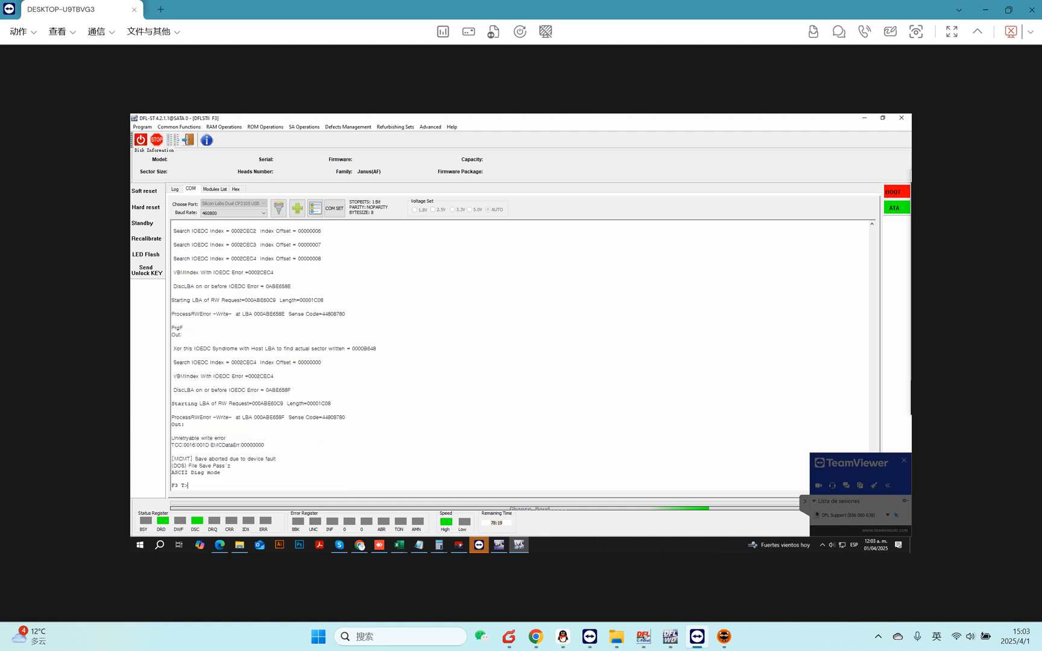
key("ctrl+l")
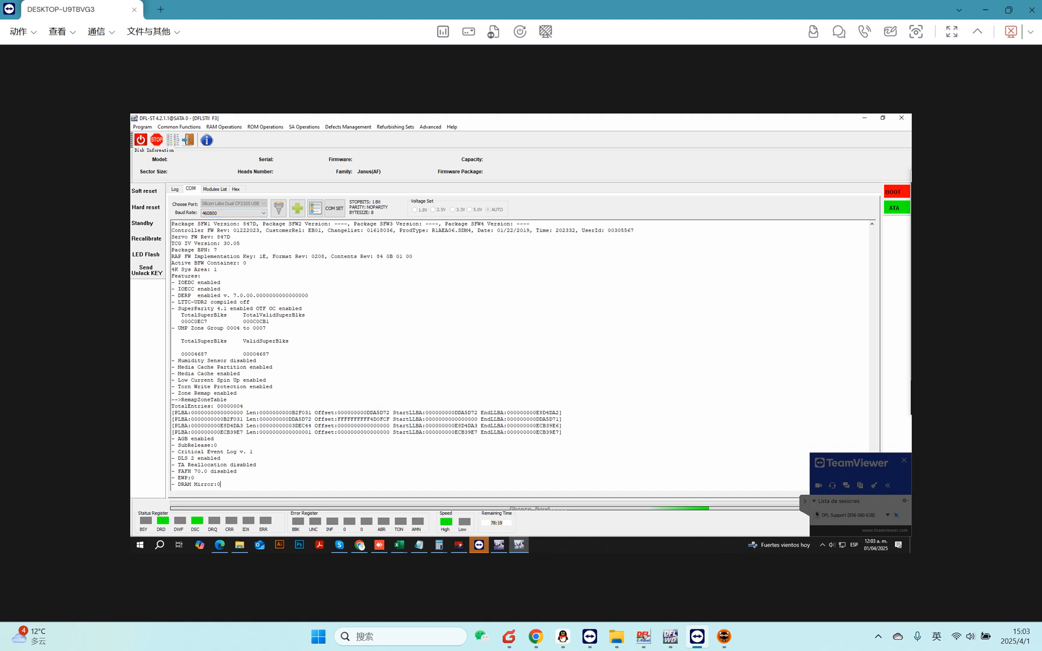
Open Edit SYS Files and set File ID 35 and Volume 3.
left_click(309, 127)
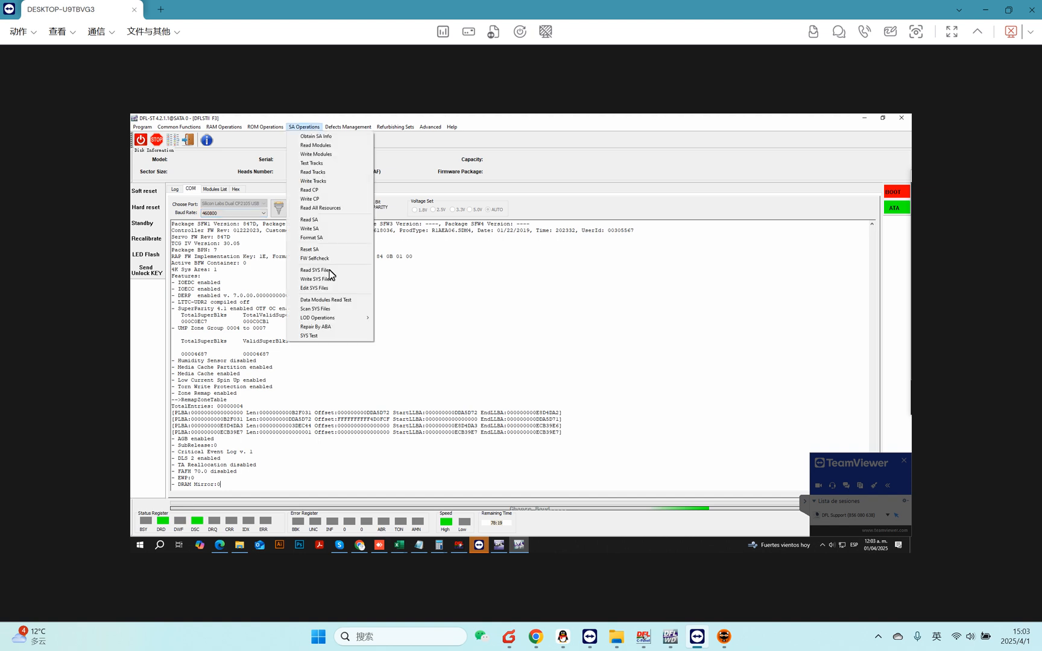
left_click(320, 288)
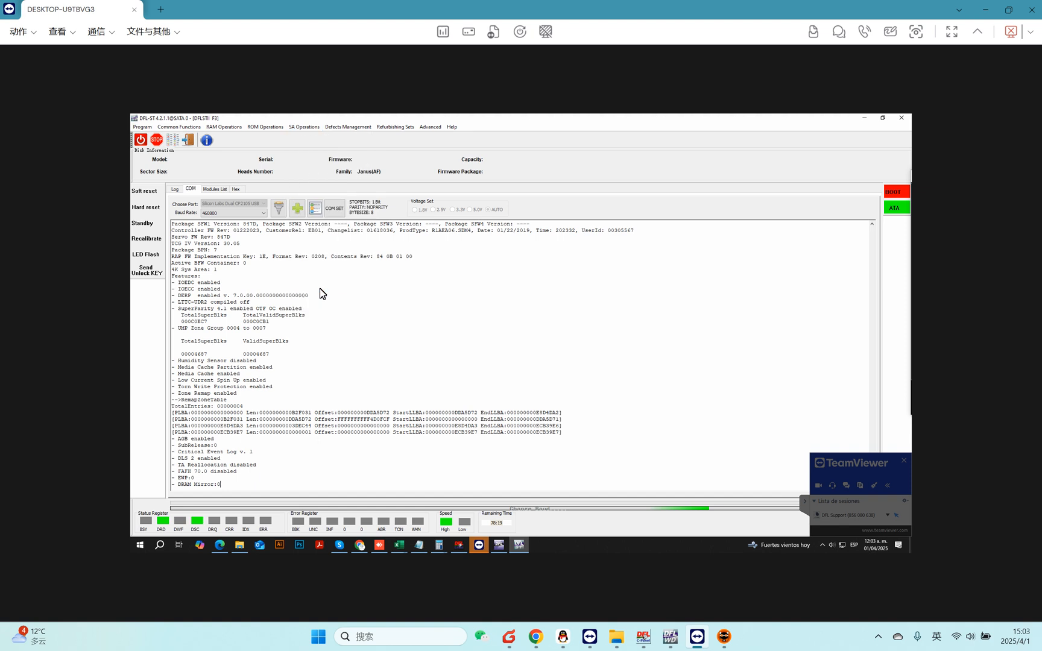
double_click(223, 224)
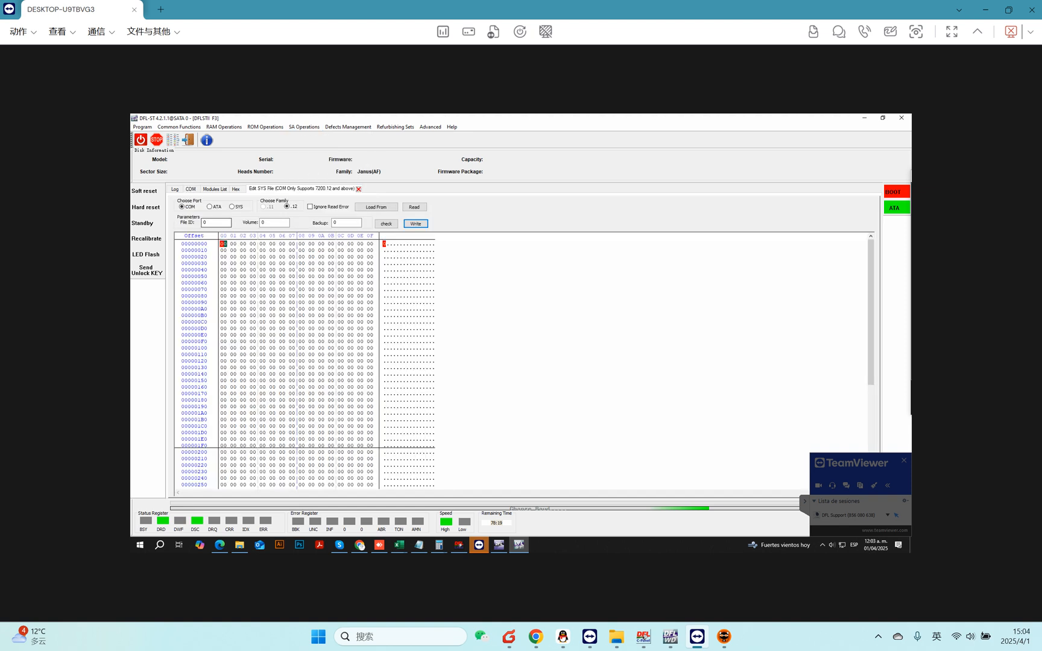
type("353")
Read SYS file 35 into the hex editor by COM.
left_click(414, 208)
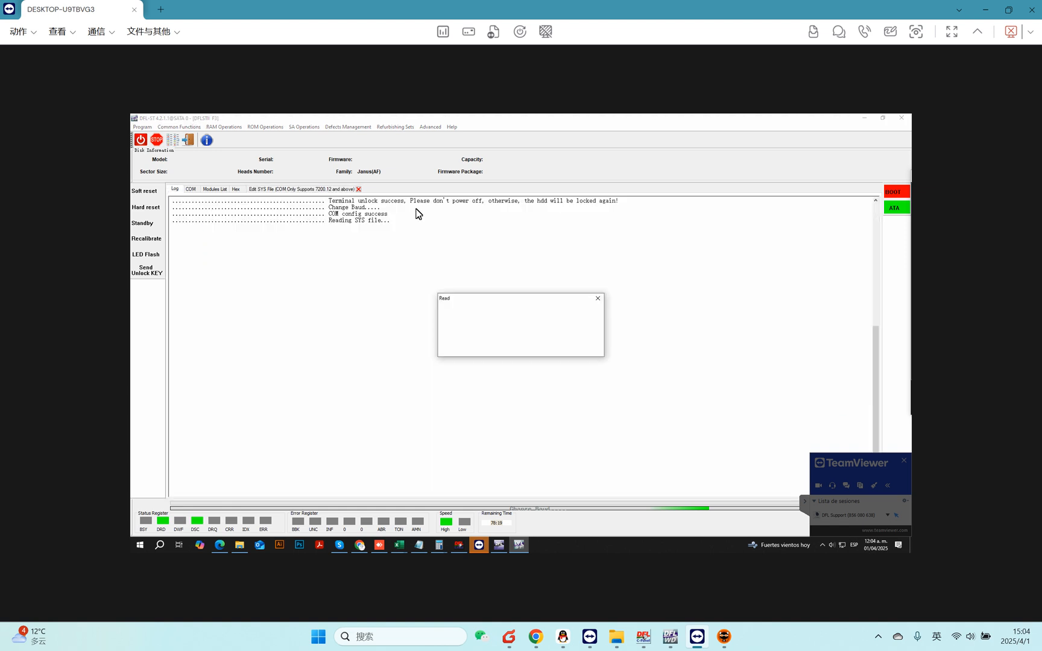
left_click(544, 348)
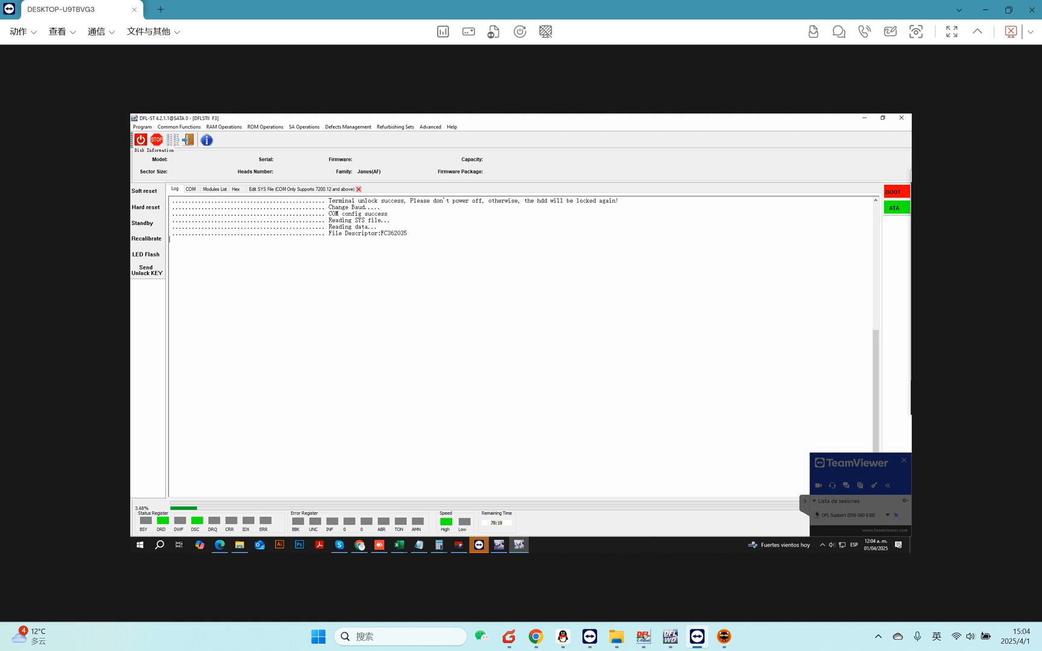
left_click_drag(408, 234, 380, 234)
left_click(407, 234)
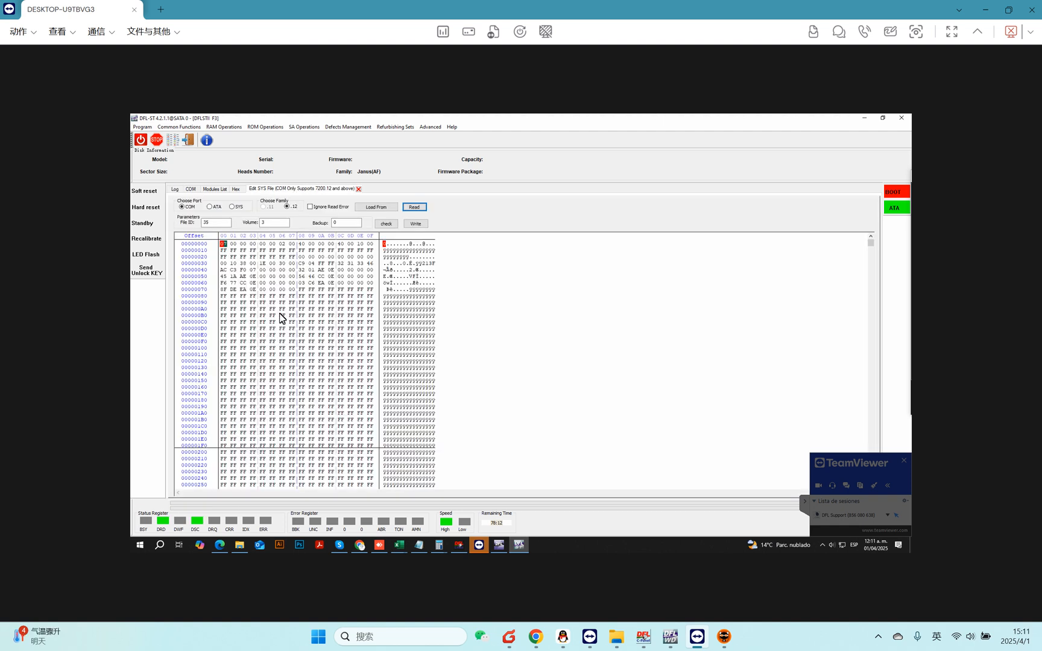
Select all of SYS file 35's hex data and choose to export it.
right_click(280, 310)
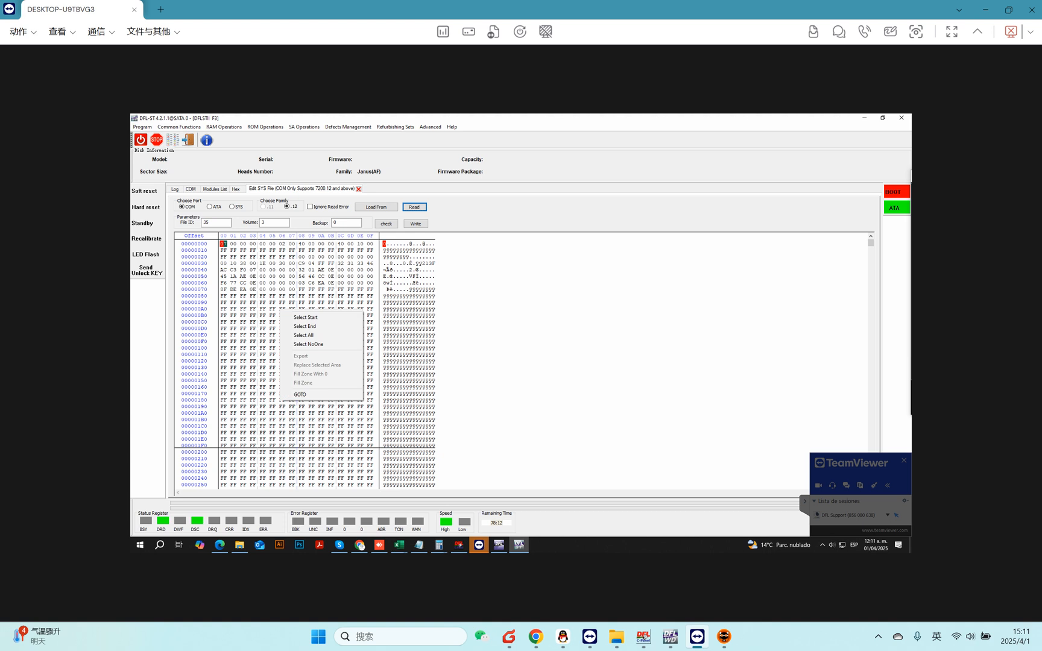
left_click(304, 335)
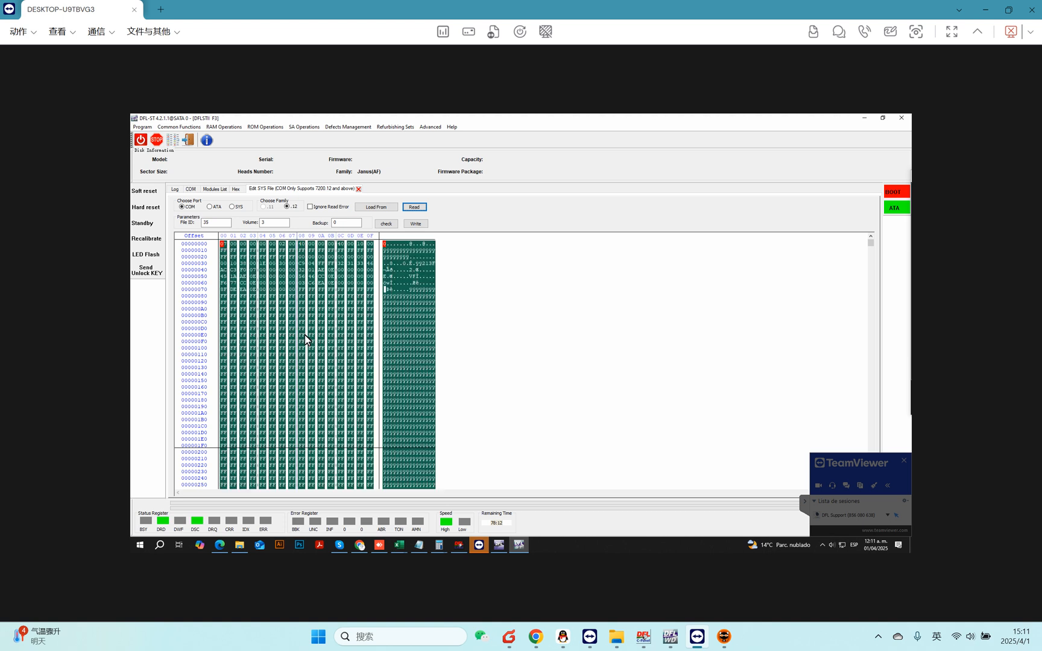
right_click(276, 303)
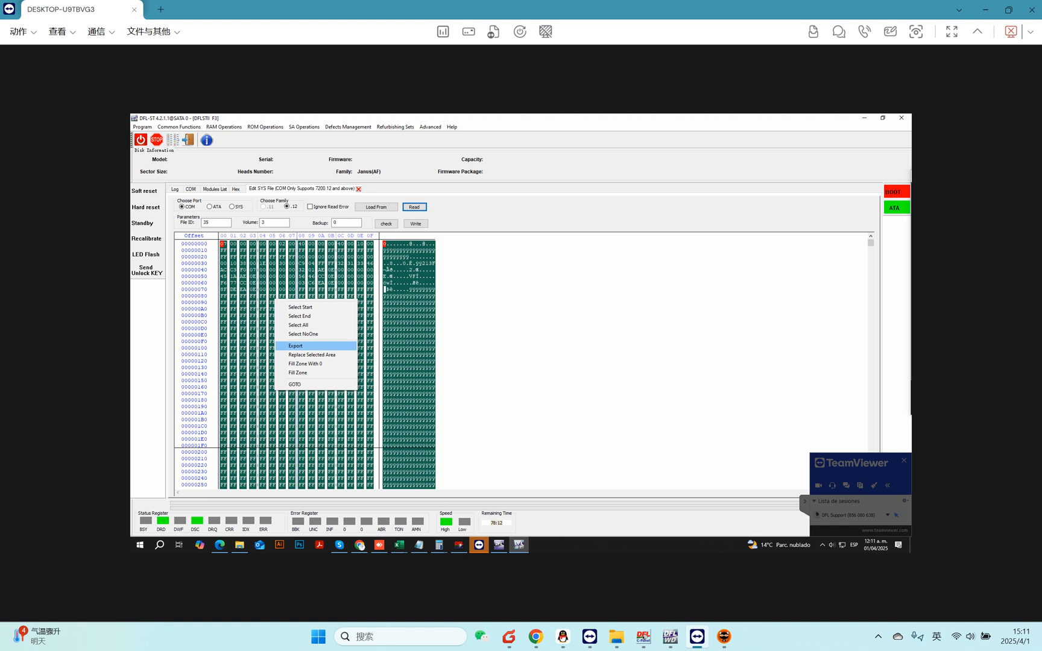
left_click(304, 345)
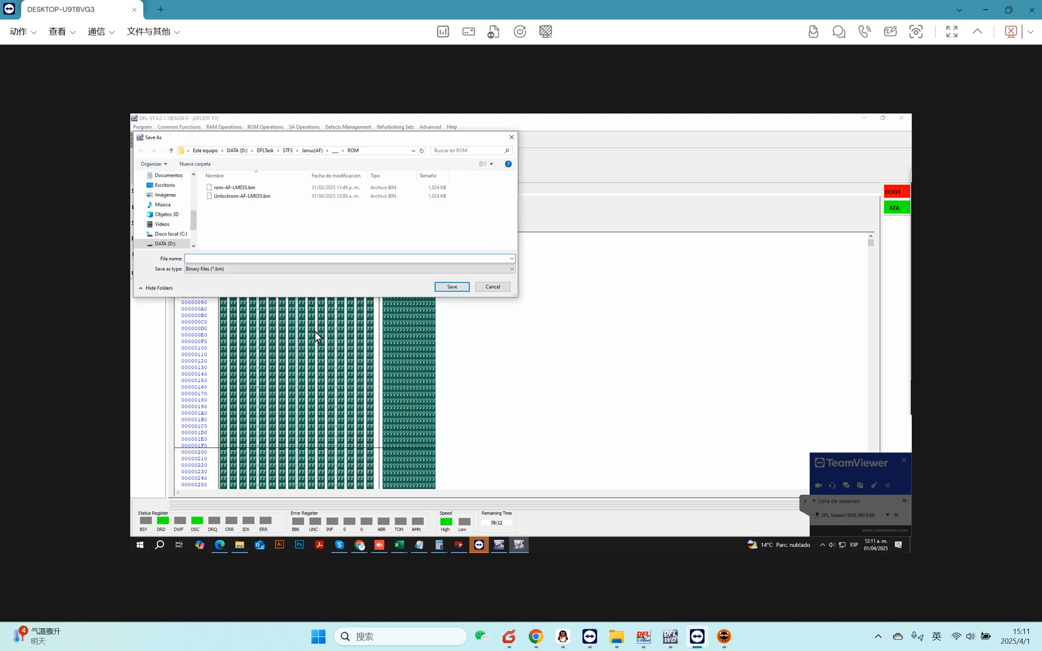
Set the file type to All files, create a new folder named SYS beside the ROM folder and open it.
left_click(233, 269)
left_click(230, 281)
left_click(333, 152)
right_click(233, 213)
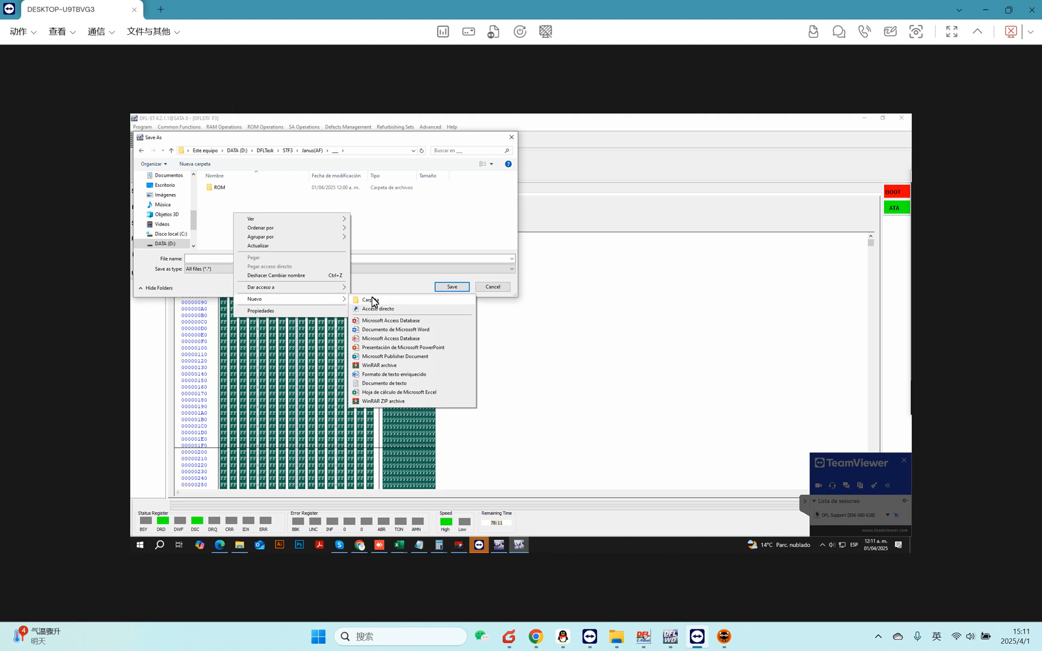
left_click(371, 300)
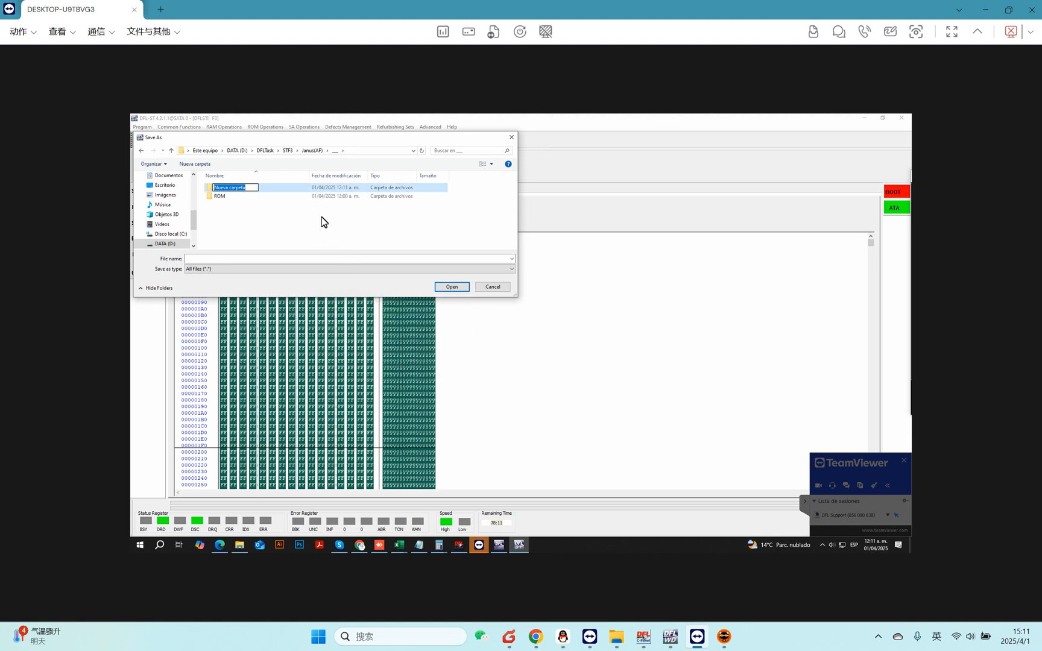
type("SYS")
left_click(247, 184)
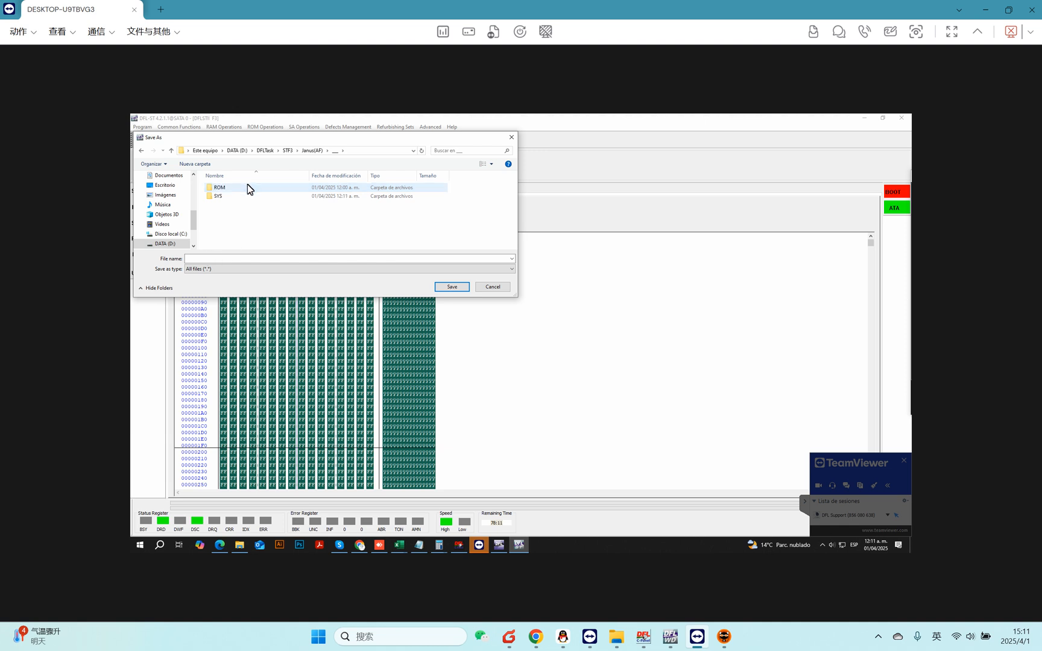
double_click(230, 202)
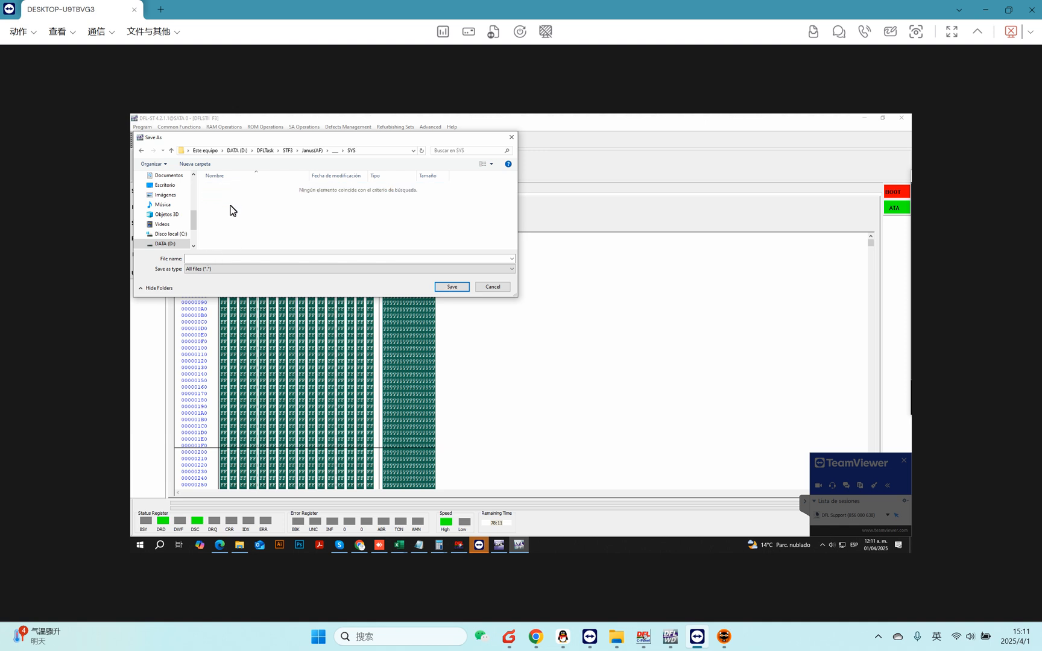
Save the exported SYS file as 35.rpm in the SYS folder.
left_click(210, 259)
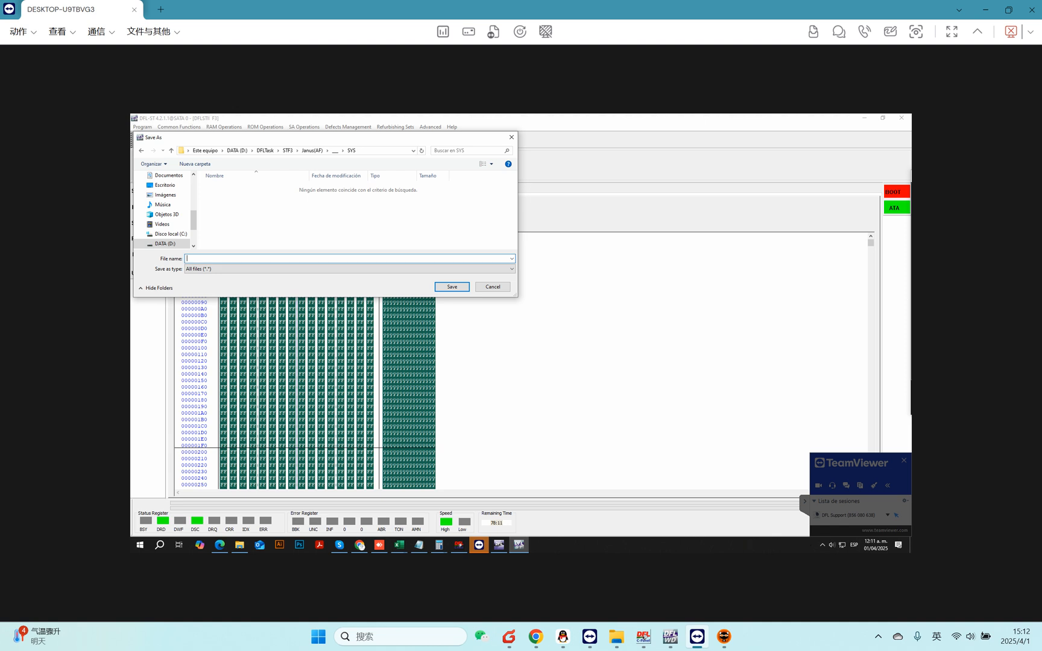
type("35.rpm")
key("Tab")
left_click(443, 287)
left_click(521, 343)
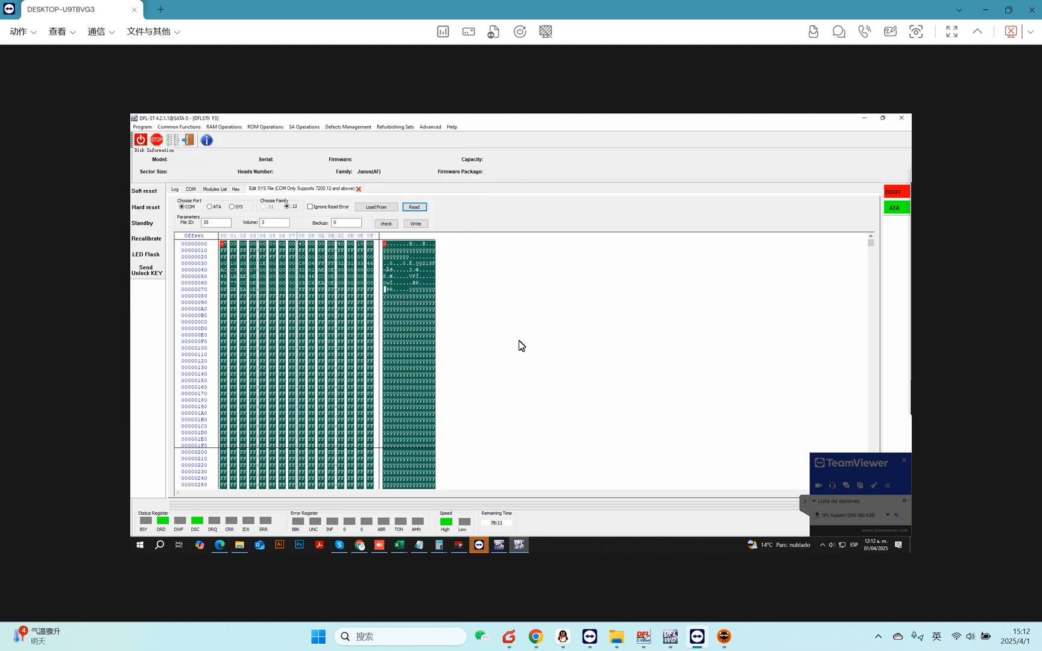
Return to the COM terminal and enter diagnostic mode.
left_click(212, 222)
left_click(191, 189)
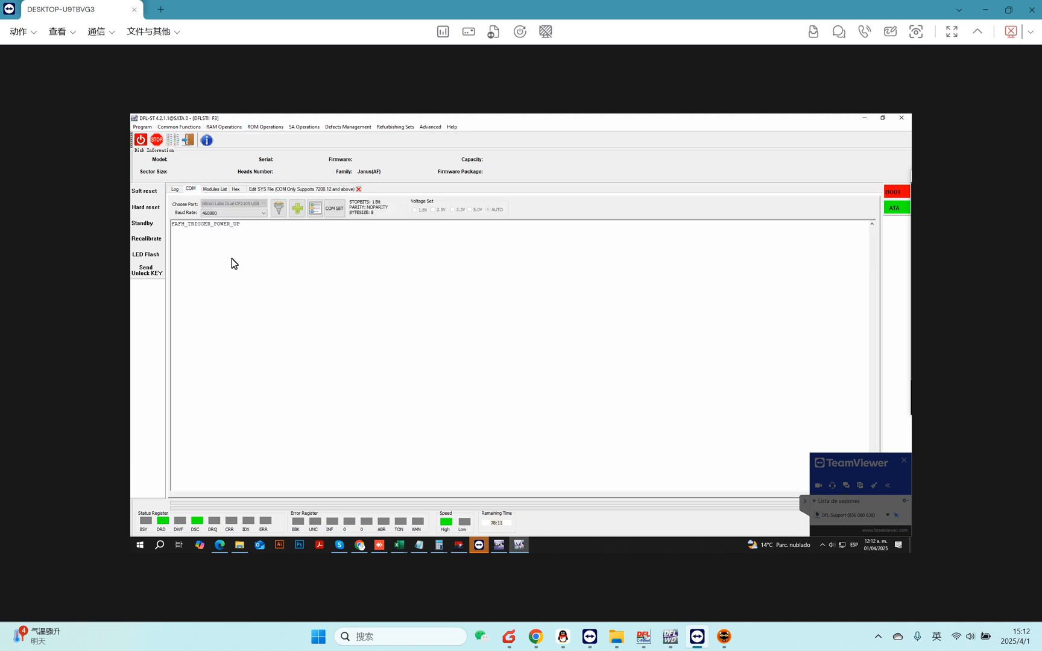
key("ctrl+z")
Run the .12 Ready and DWF Fix1 repair from Common Repair.
left_click(183, 127)
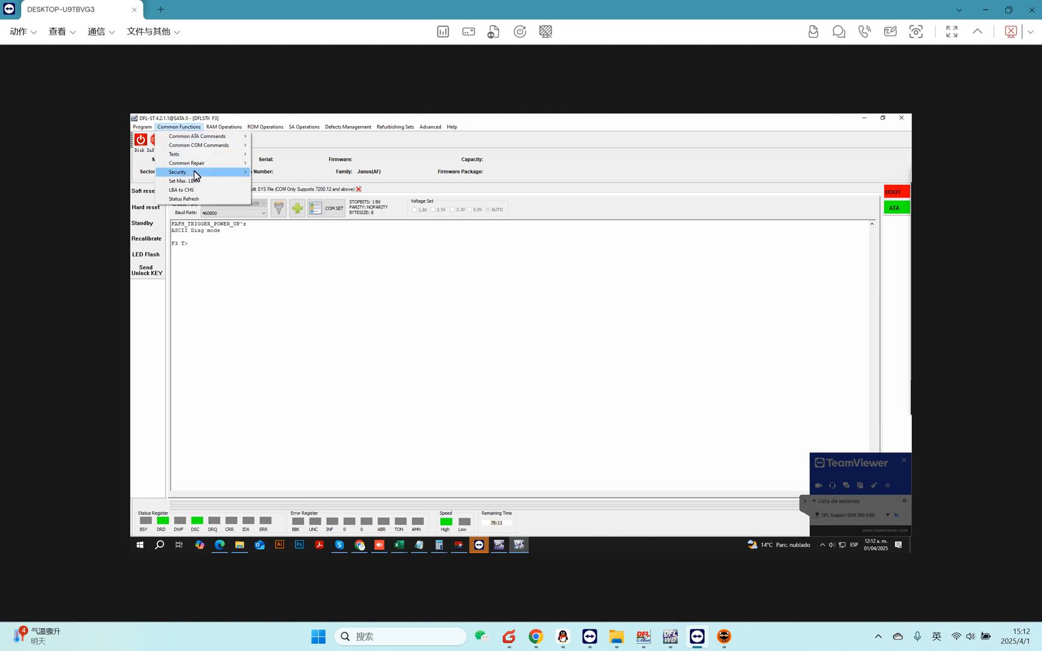
mouse_move(214, 163)
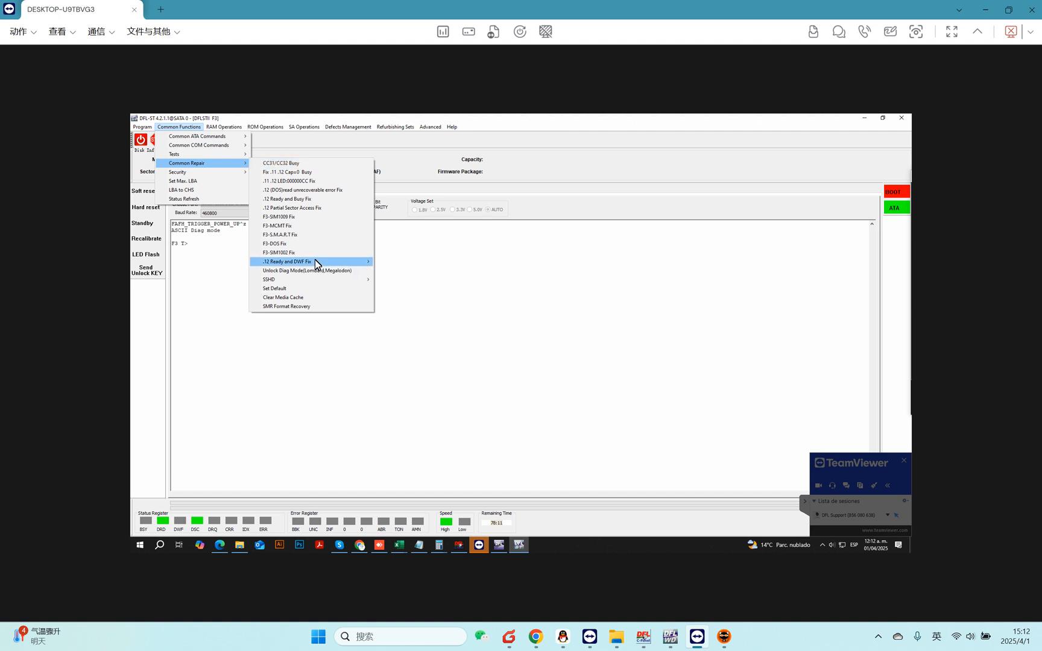
mouse_move(315, 260)
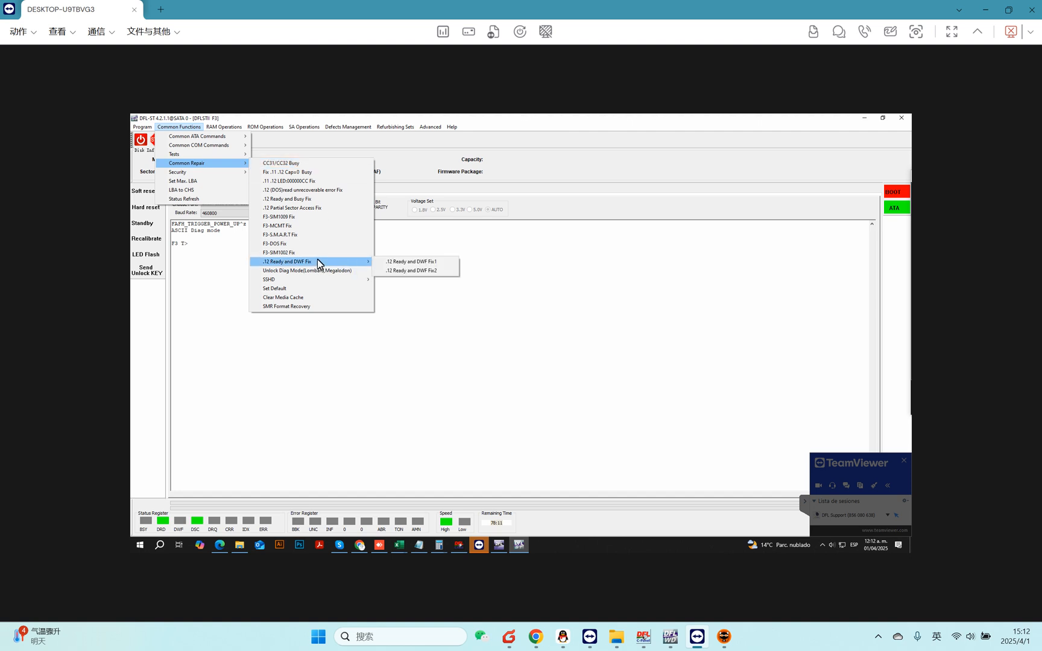
left_click(425, 263)
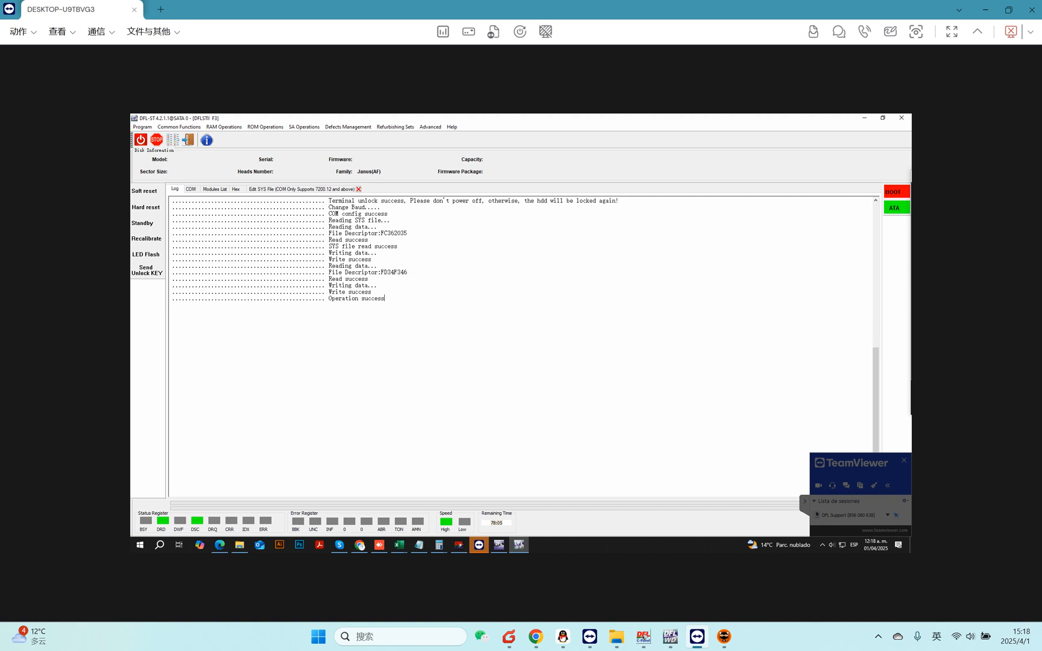
Highlight the last line of the operation log to examine it.
left_click_drag(387, 299, 170, 299)
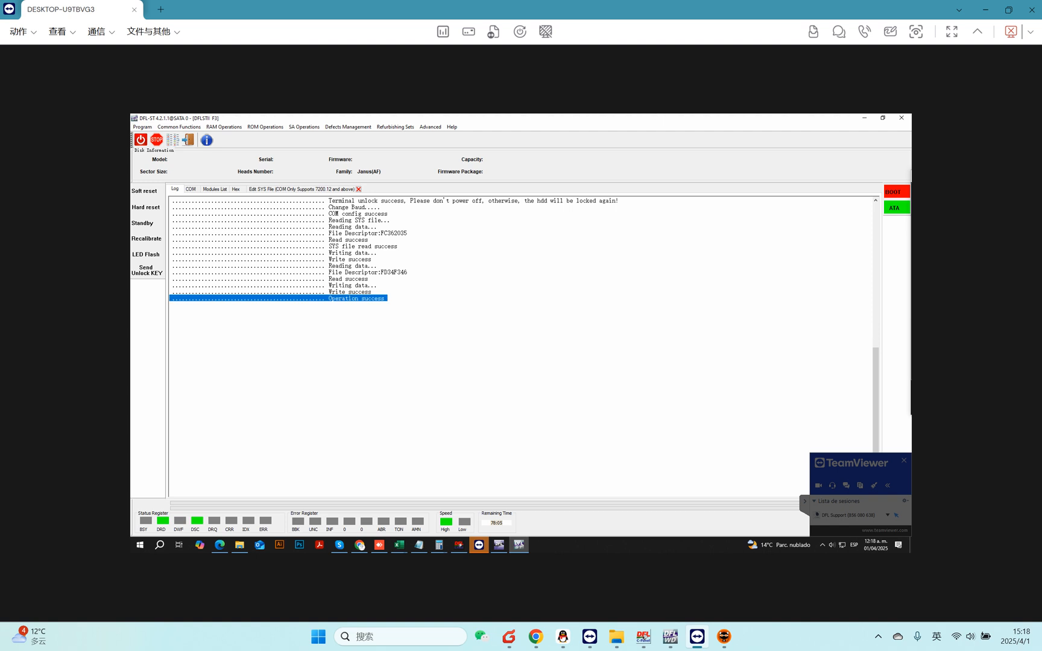
left_click(372, 292)
left_click_drag(386, 299, 170, 298)
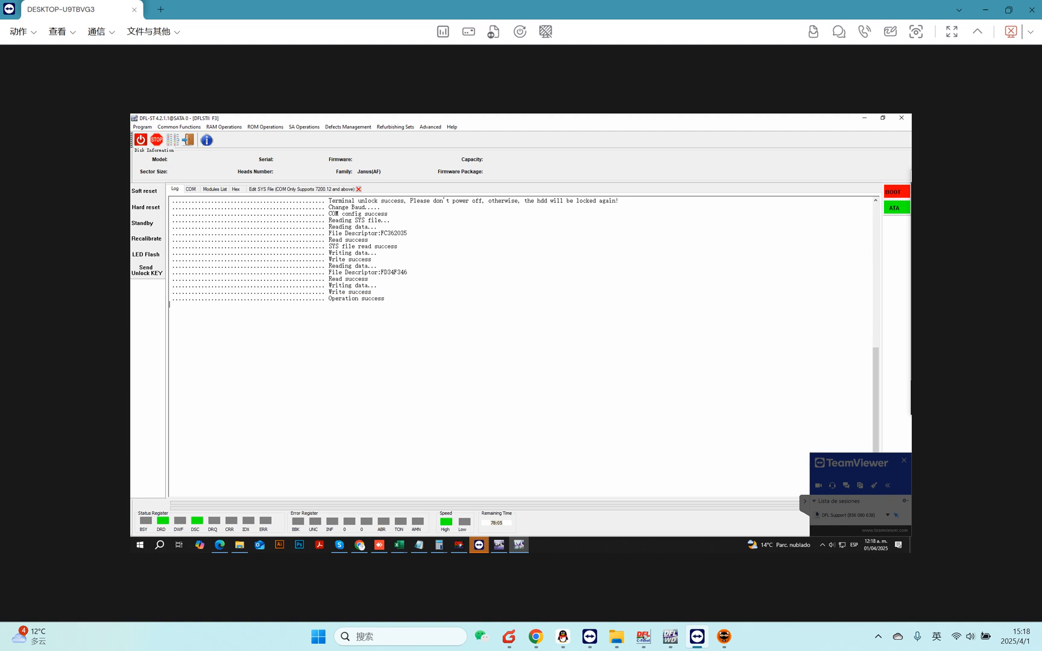
Run the .12 Ready and DWF Fix2 repair from Common Repair.
left_click(178, 127)
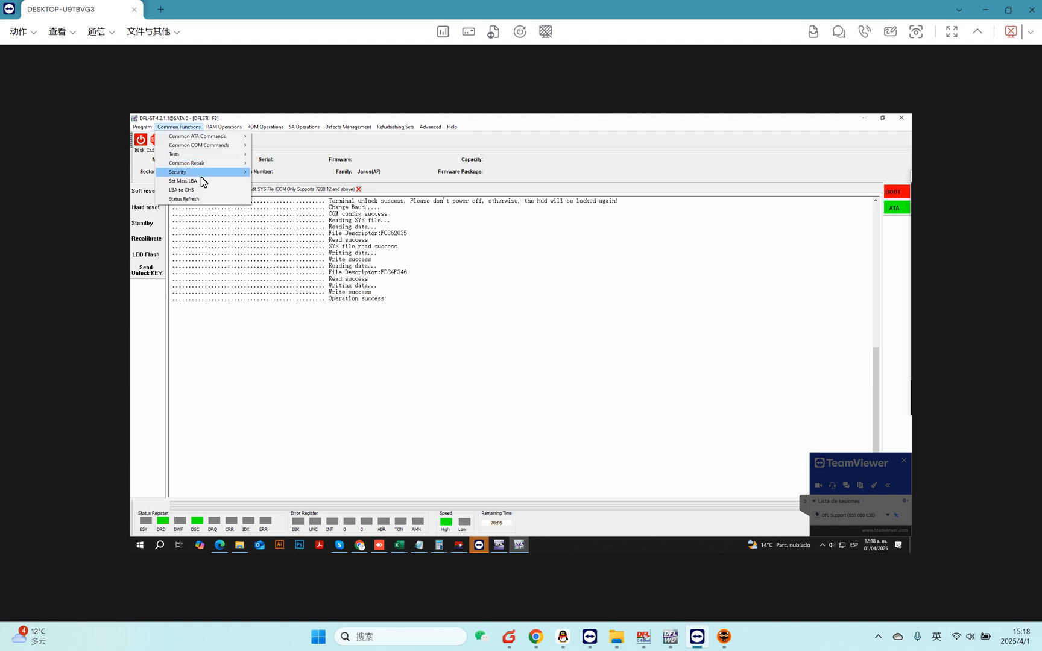
mouse_move(221, 168)
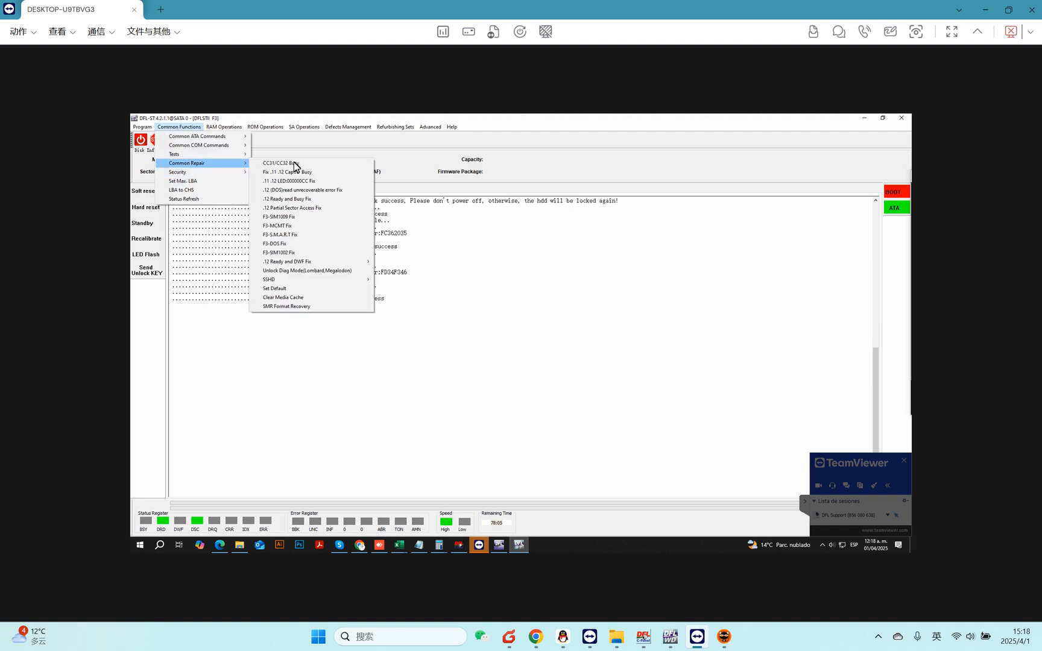
mouse_move(325, 264)
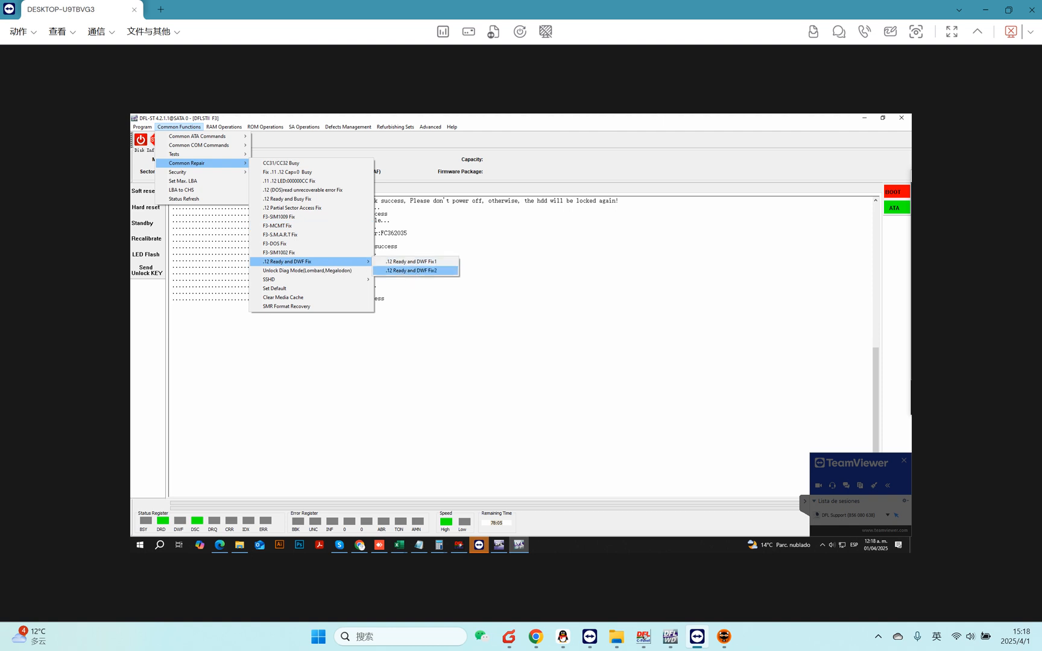
left_click(429, 271)
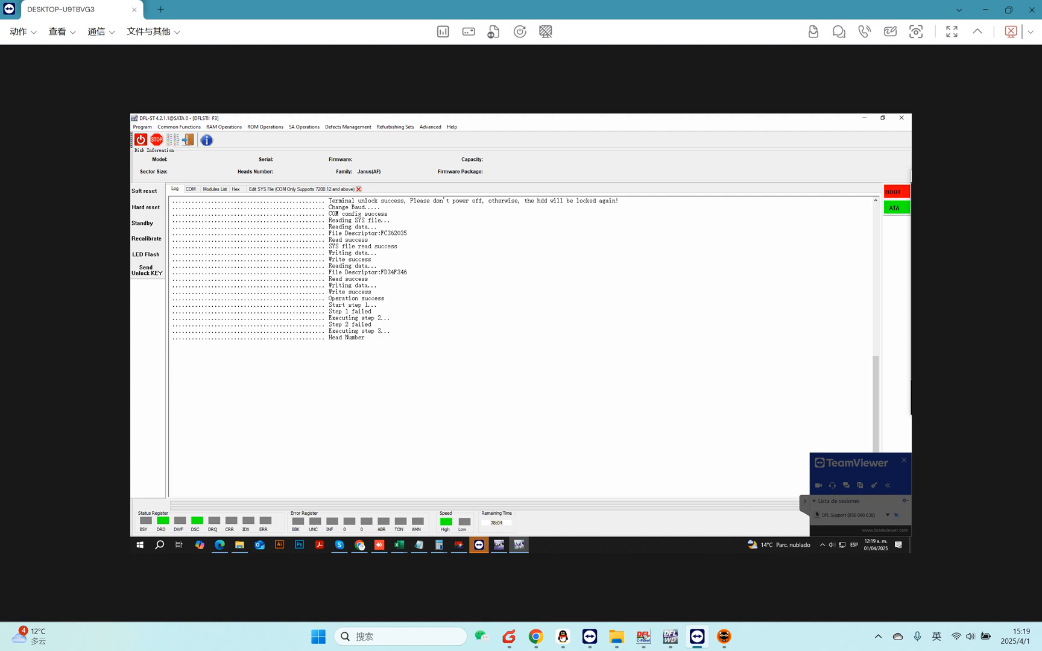
Check the COM, Modules List and Log tabs for the repair results.
left_click(191, 189)
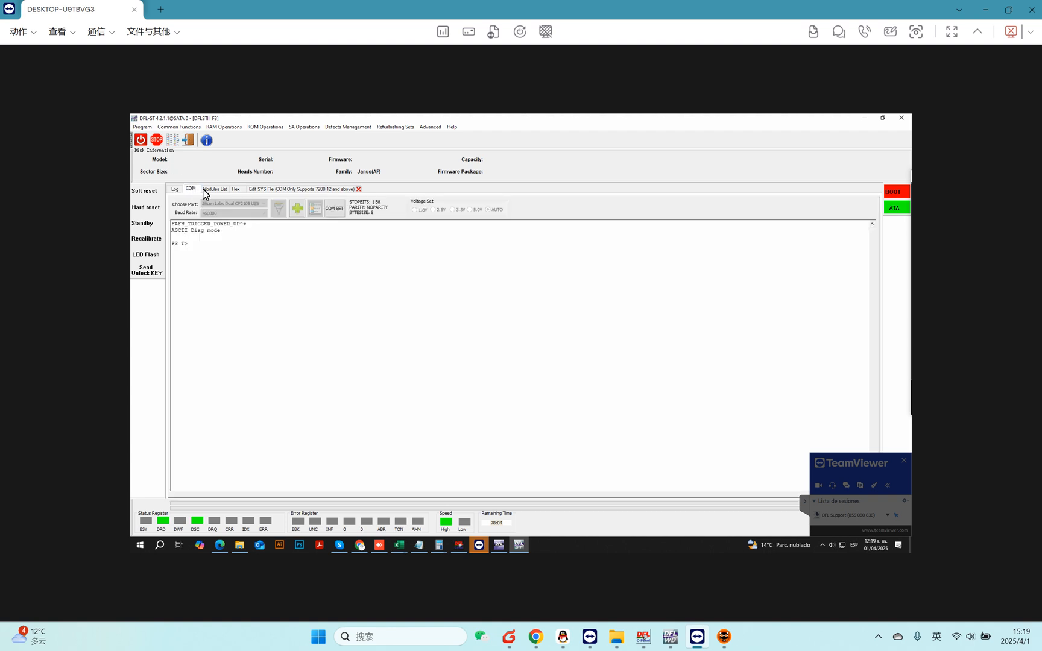
left_click(223, 189)
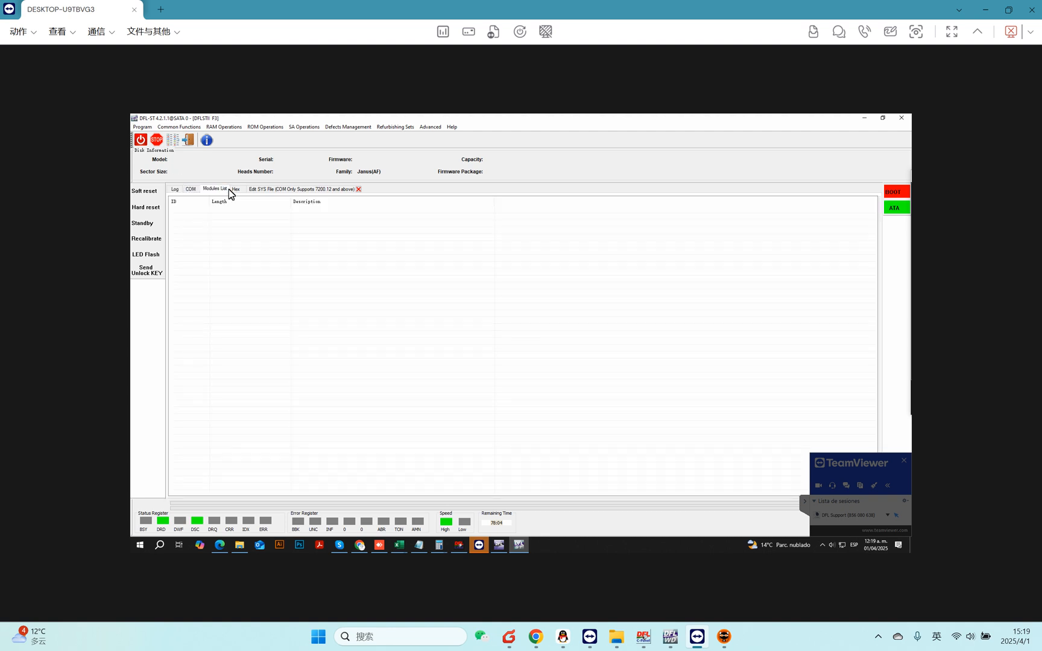
left_click(236, 191)
left_click(178, 190)
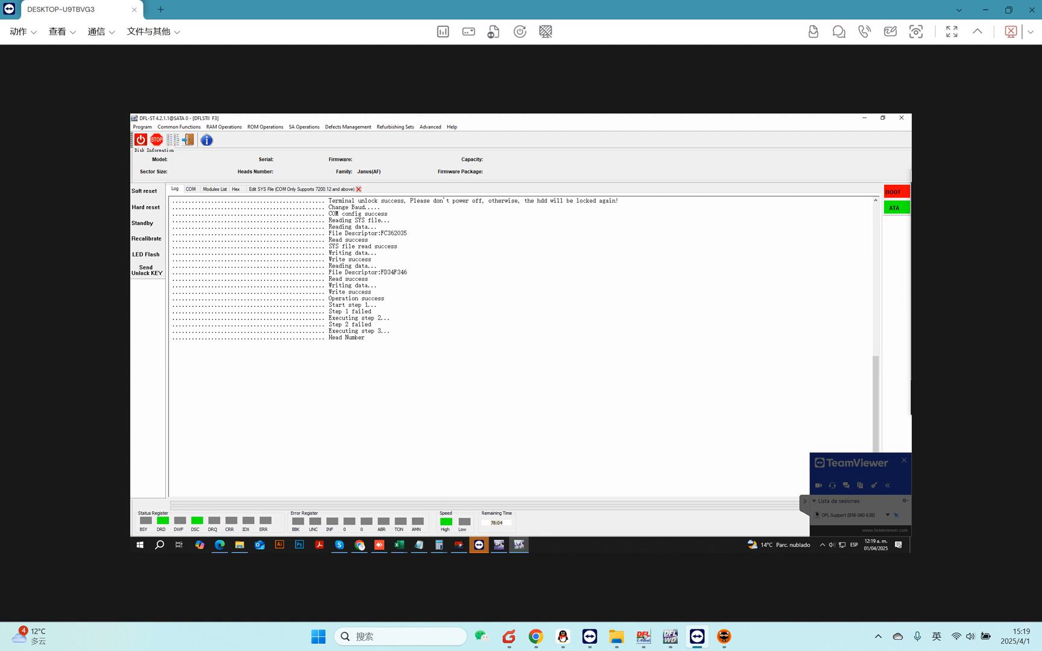
left_click(190, 190)
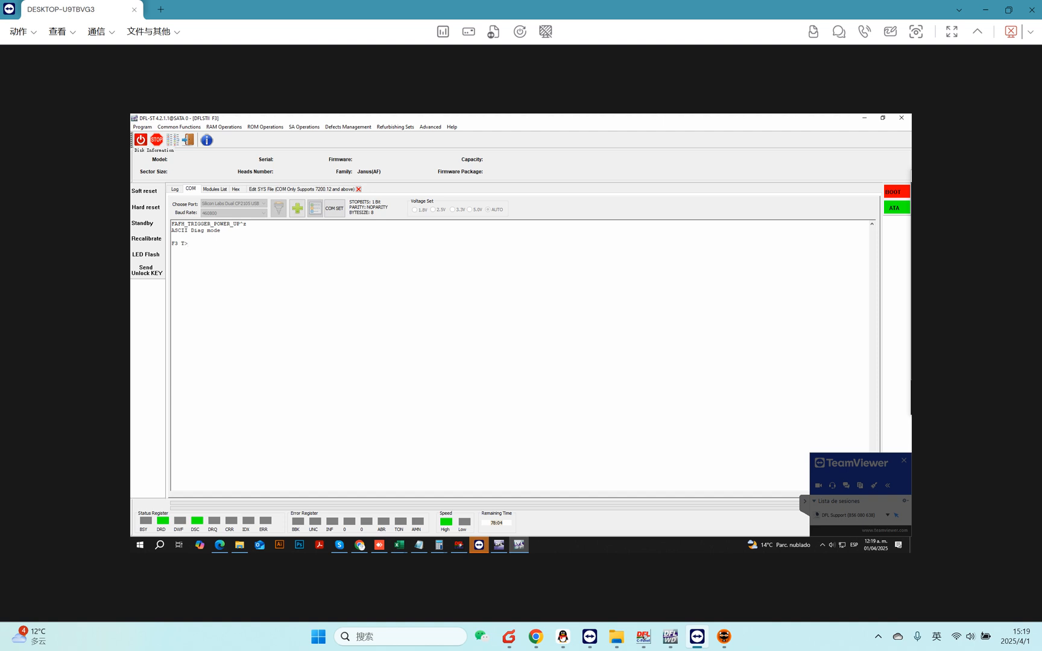
left_click(176, 189)
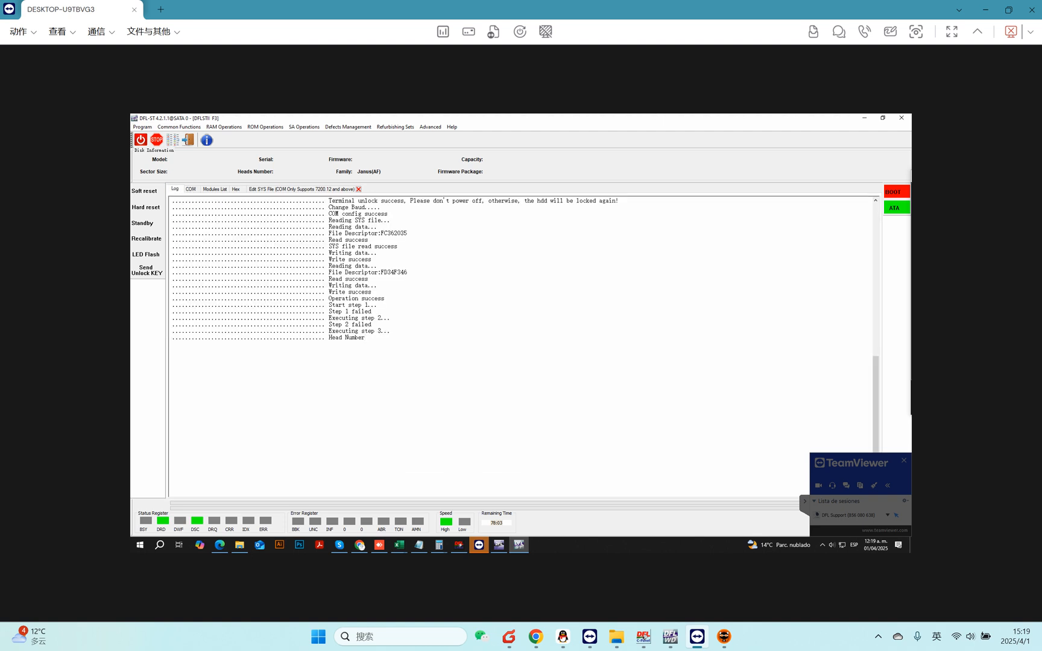
left_click(191, 189)
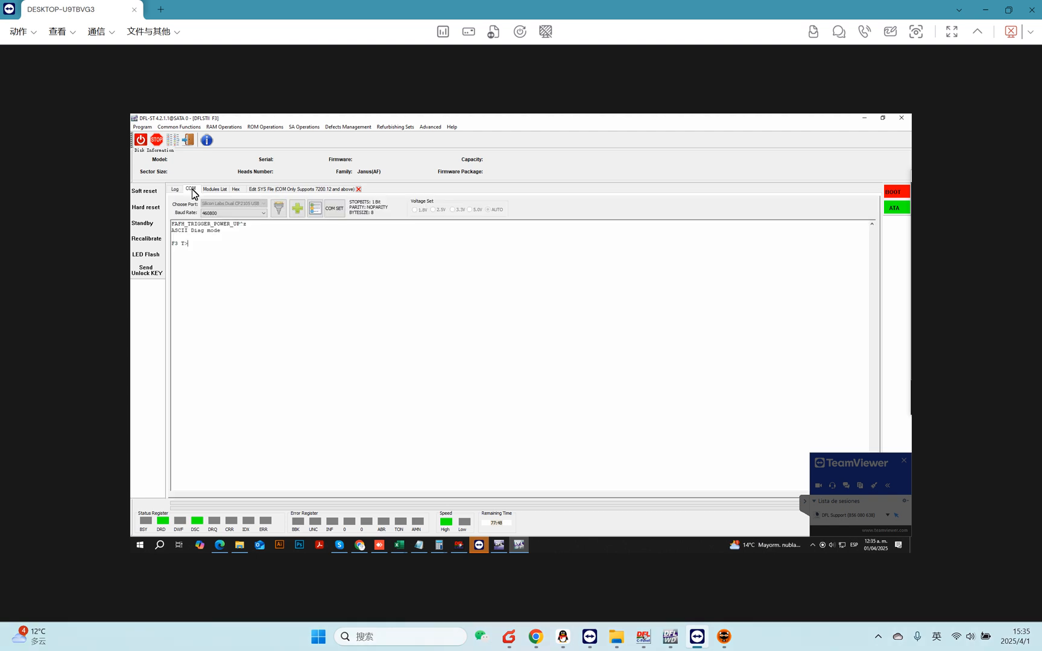
Re-enter diagnostic mode in the COM terminal and print the drive's configuration information.
mouse_move(723, 645)
type("^1")
key("ctrl+z")
key("ctrl+l")
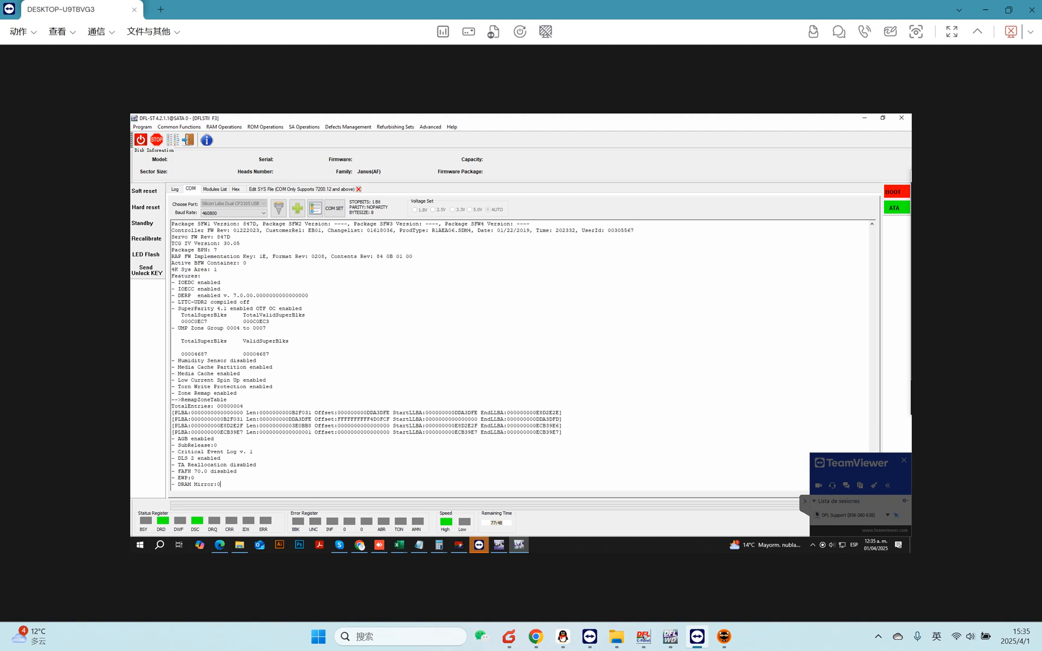
key("ctrl+z")
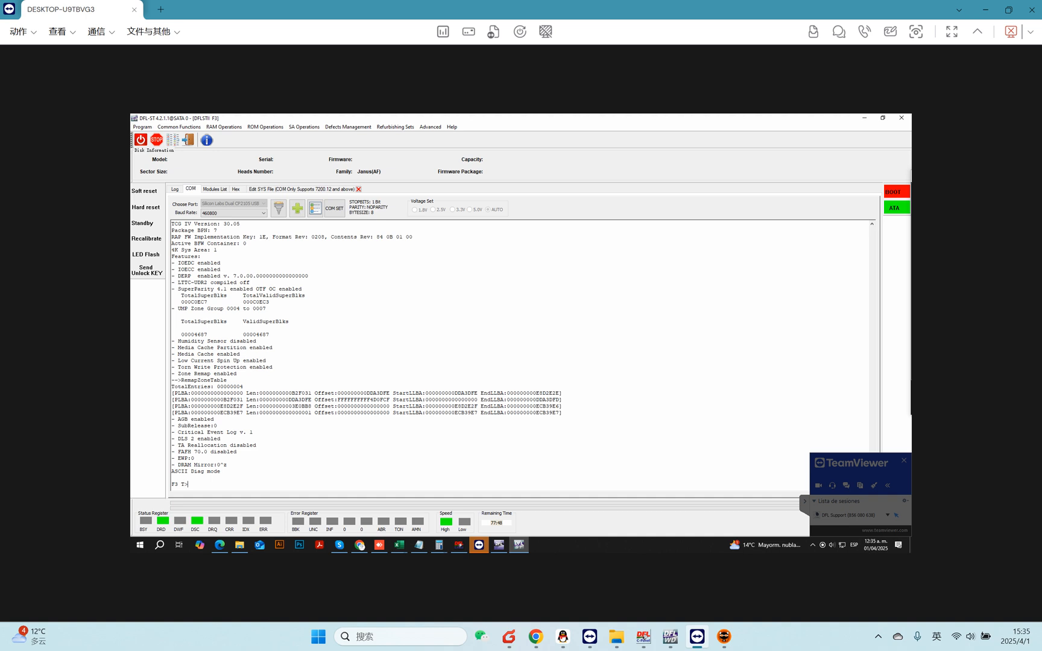
Run the V40 command in the terminal and scroll through the listed defect entries.
type("V40")
key("Return")
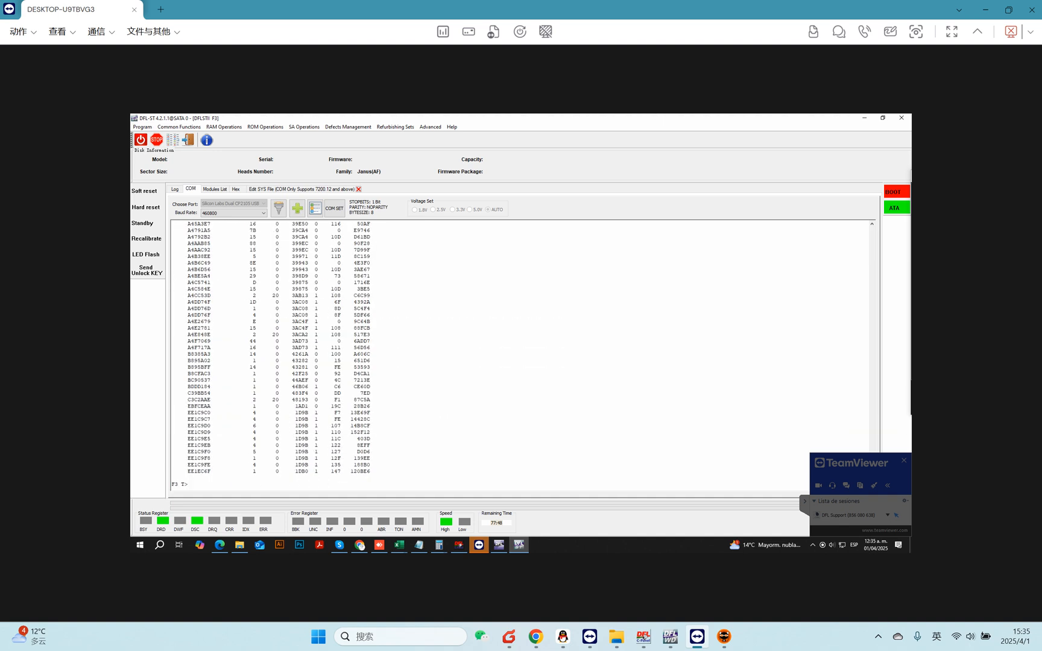
scroll(271, 355, "up", 4)
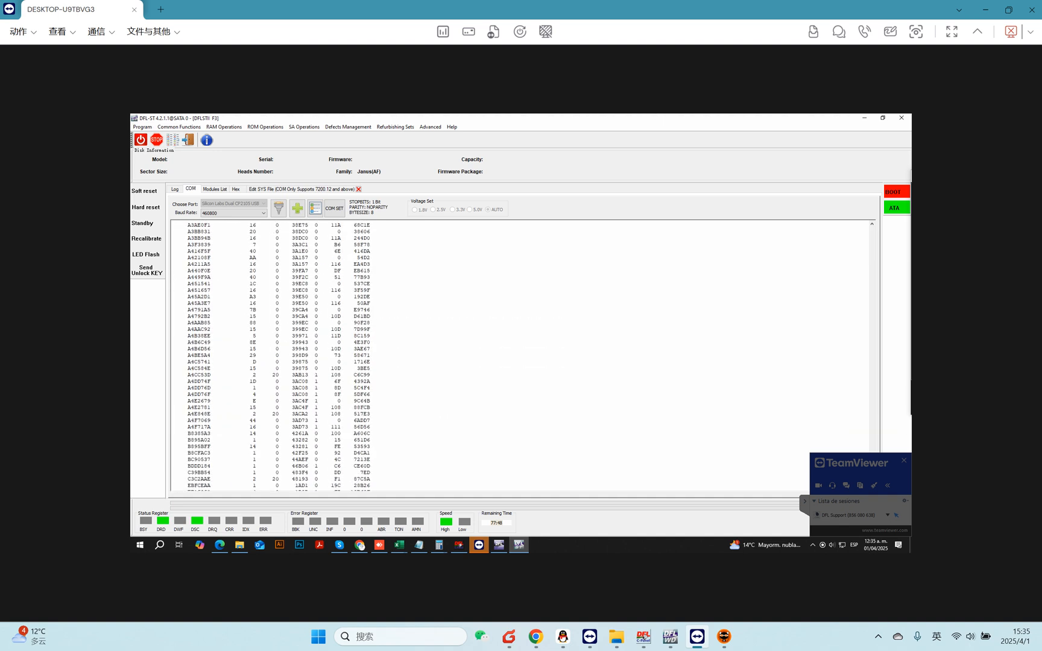
scroll(271, 356, "up", 14)
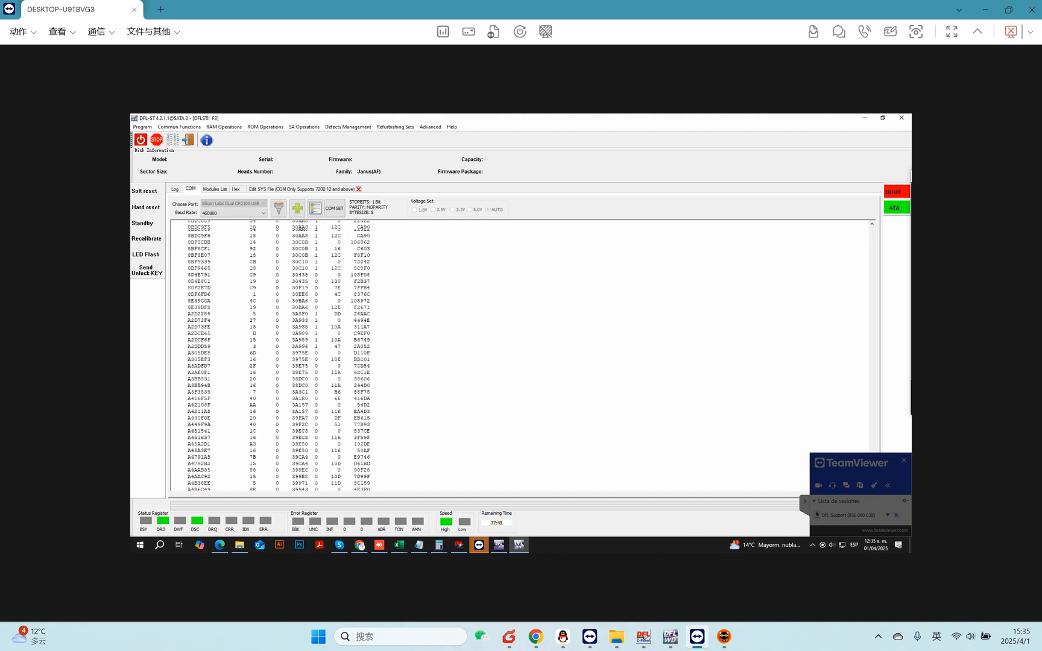
scroll(271, 356, "up", 11)
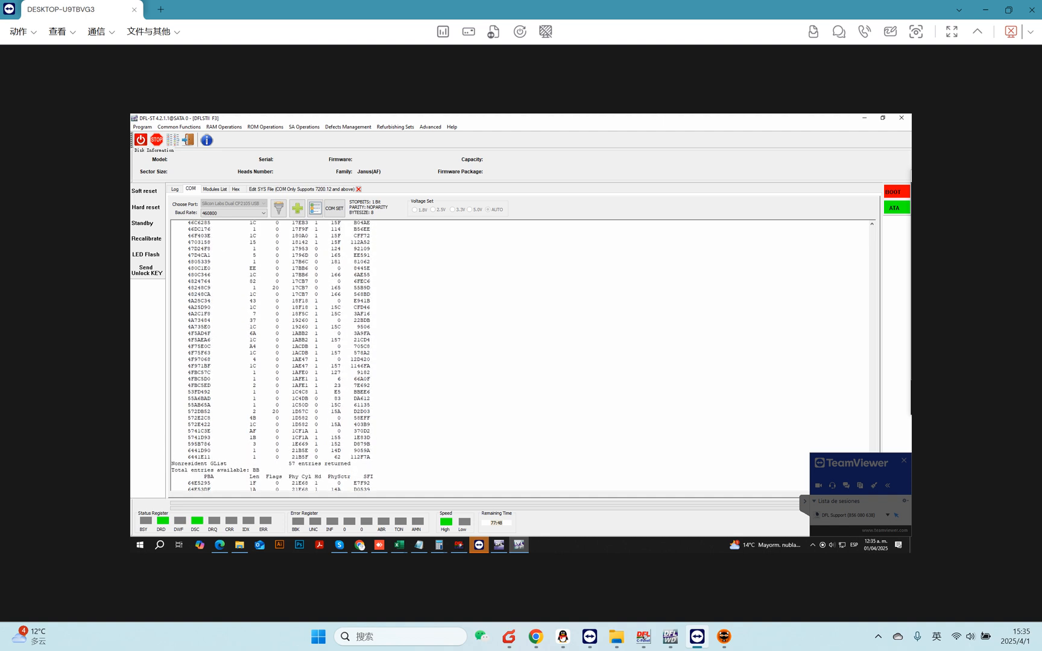
scroll(271, 356, "up", 9)
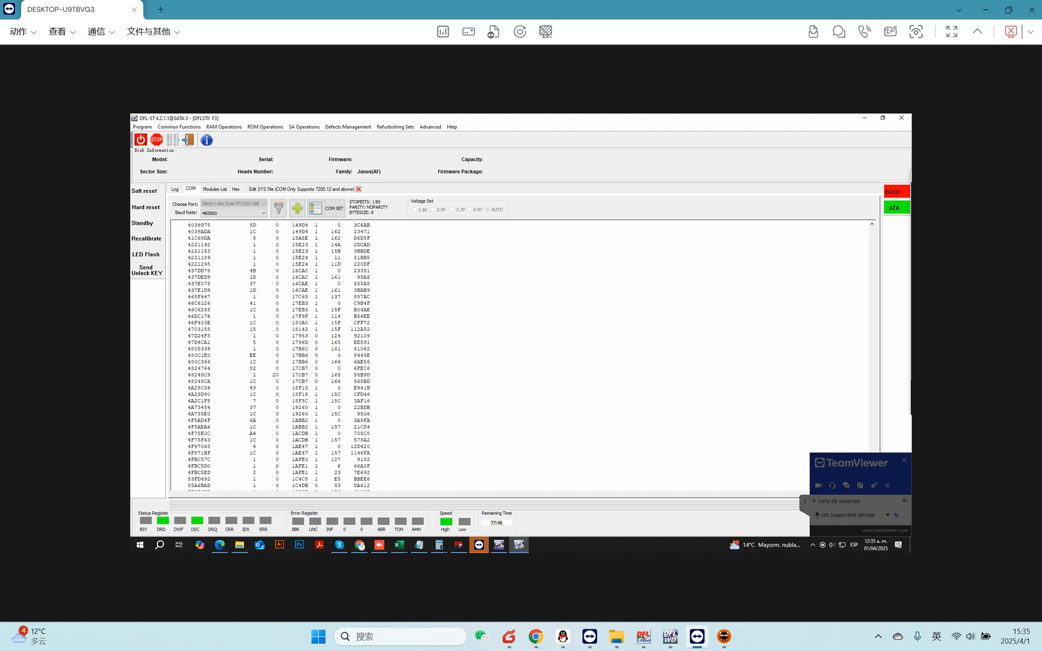
scroll(272, 356, "up", 20)
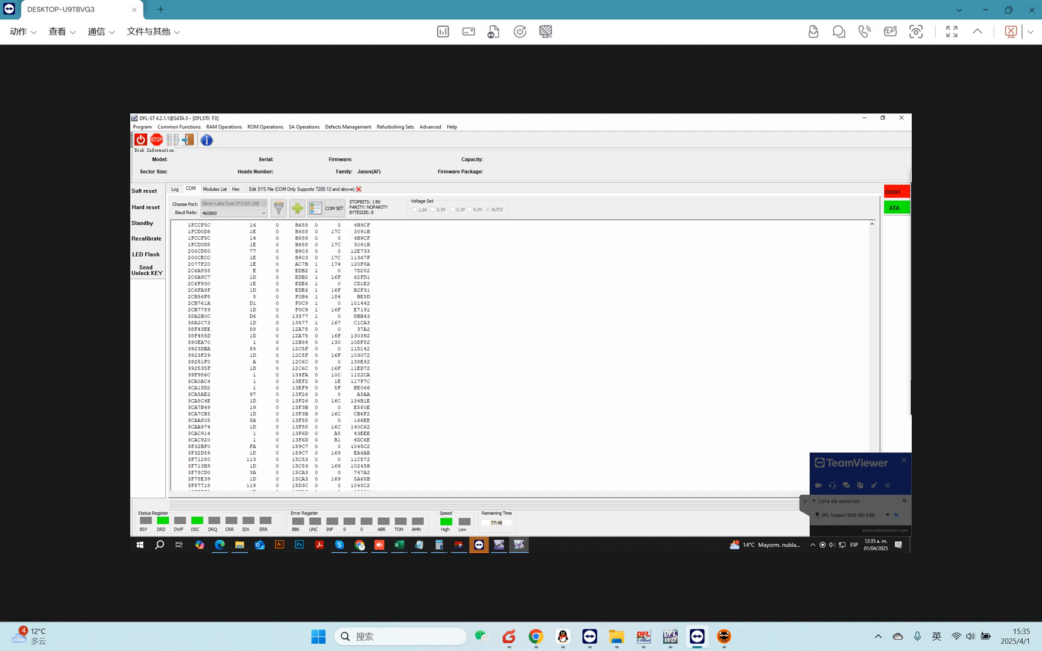
Run the i4,1,22 command in the COM terminal.
scroll(520, 355, "up", 3)
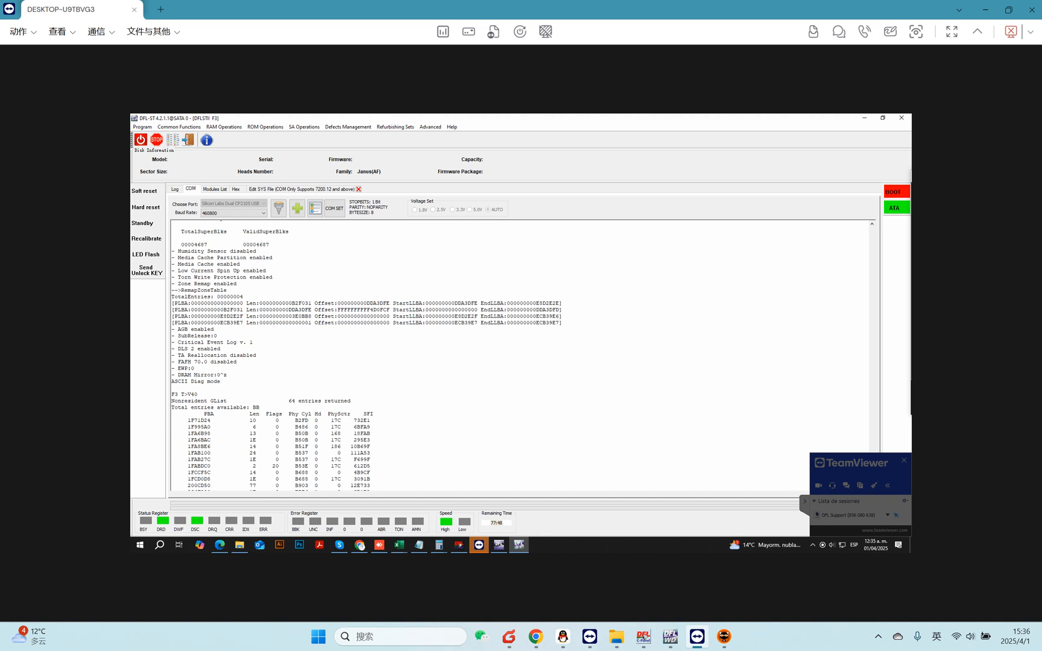
scroll(366, 356, "down", 20)
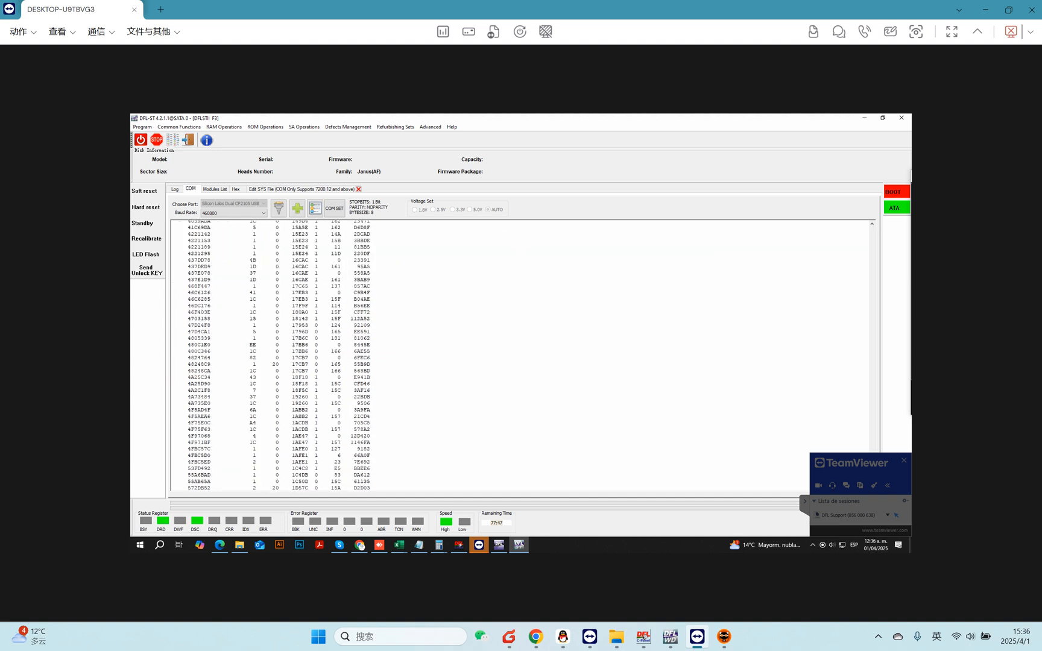
scroll(519, 356, "down", 15)
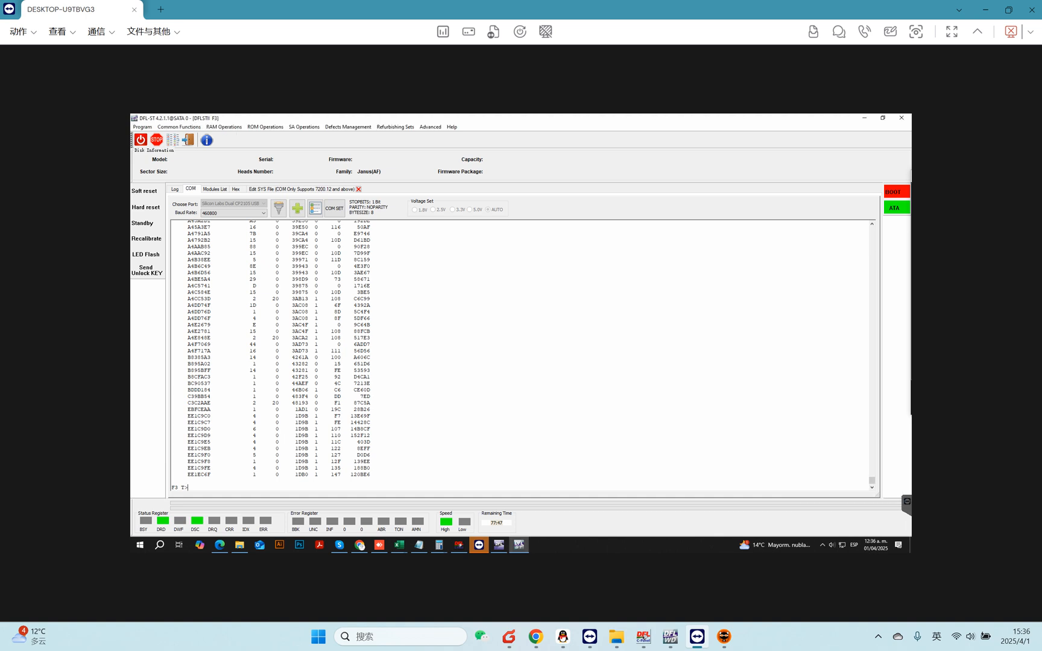
type("i4,1,22")
key("Return")
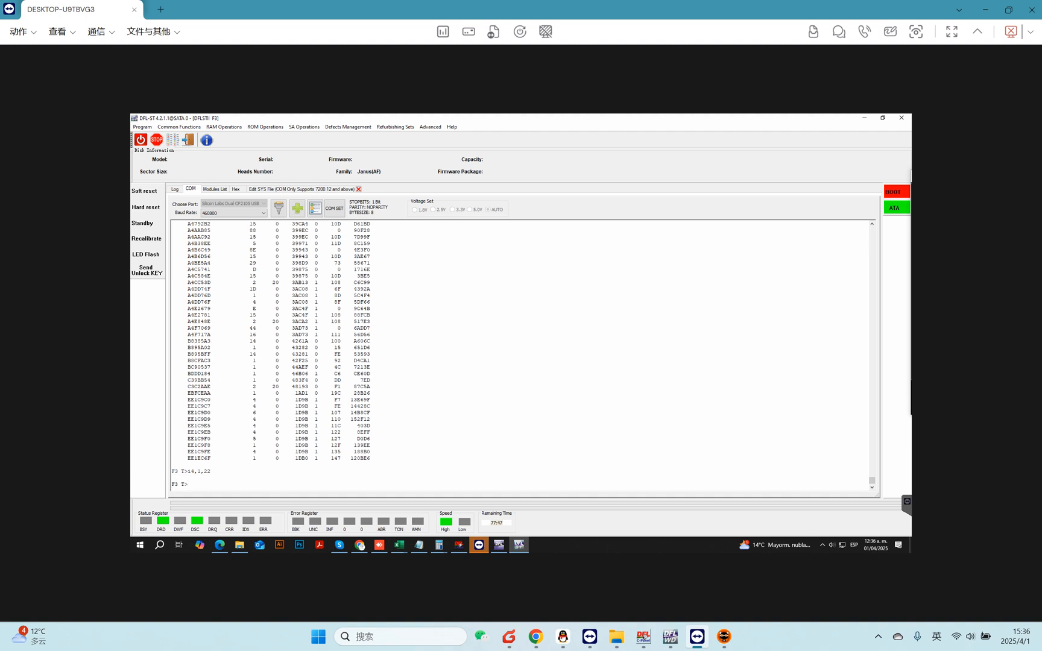
Run the m0,6,3,,,,,22 format command in the terminal.
type("m0,6,3,,,,,22")
key("Return")
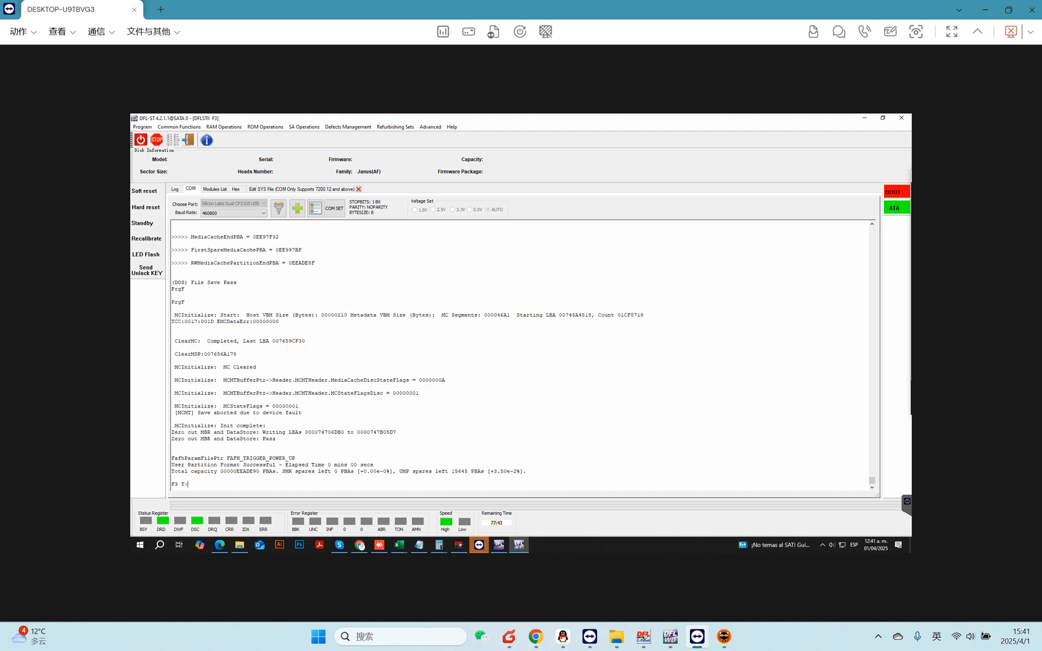
Run the V40 command again and scroll through the listed defect entries and format output.
type("40")
key("Return")
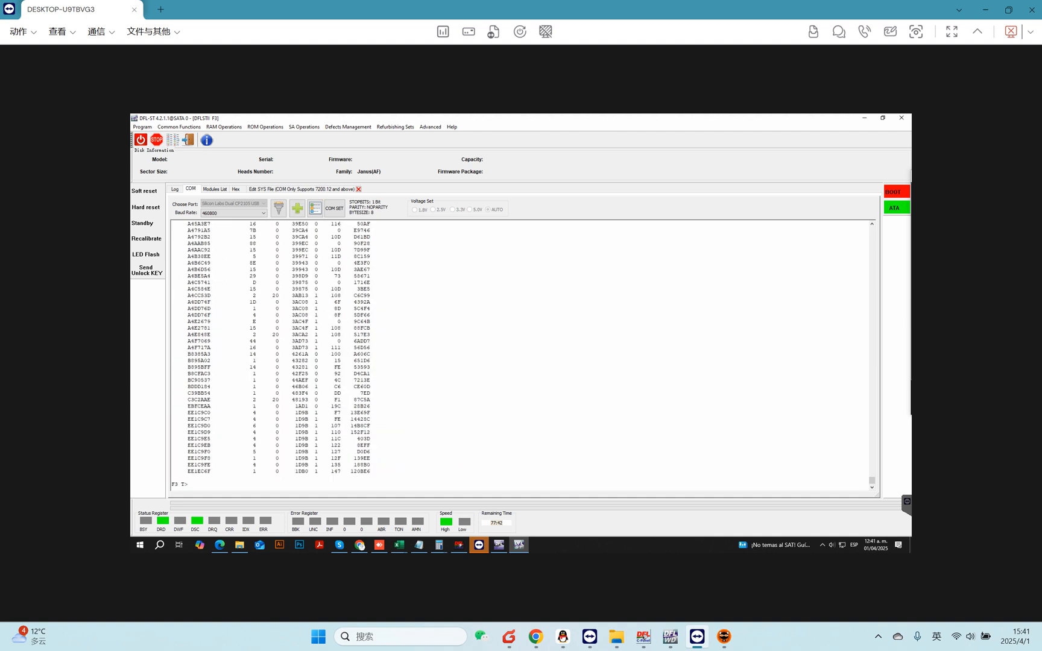
scroll(518, 356, "up", 10)
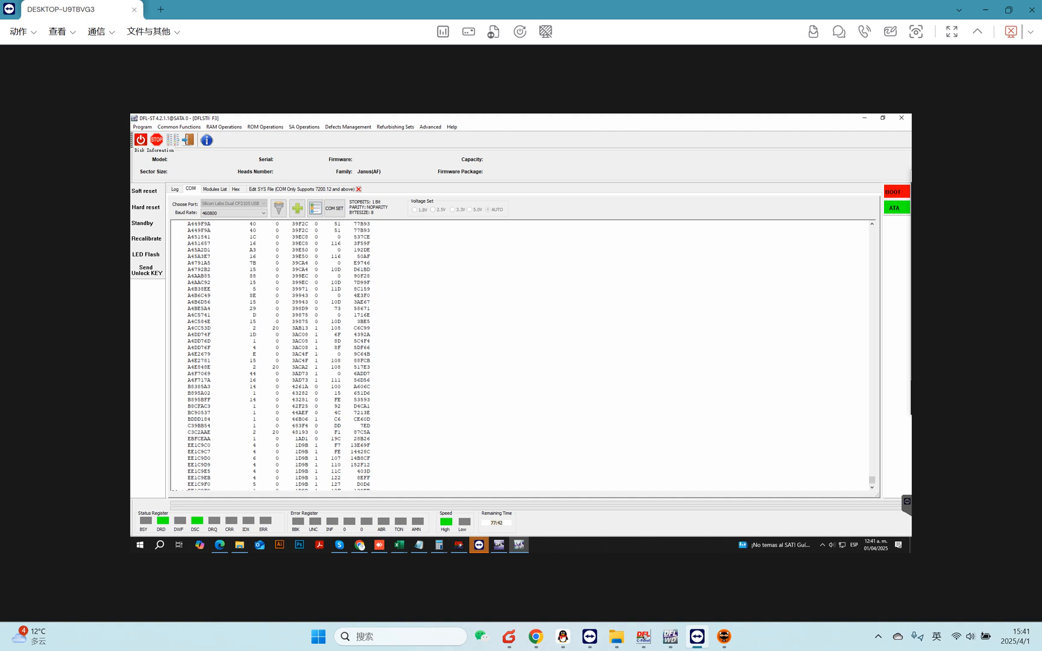
scroll(518, 356, "up", 3)
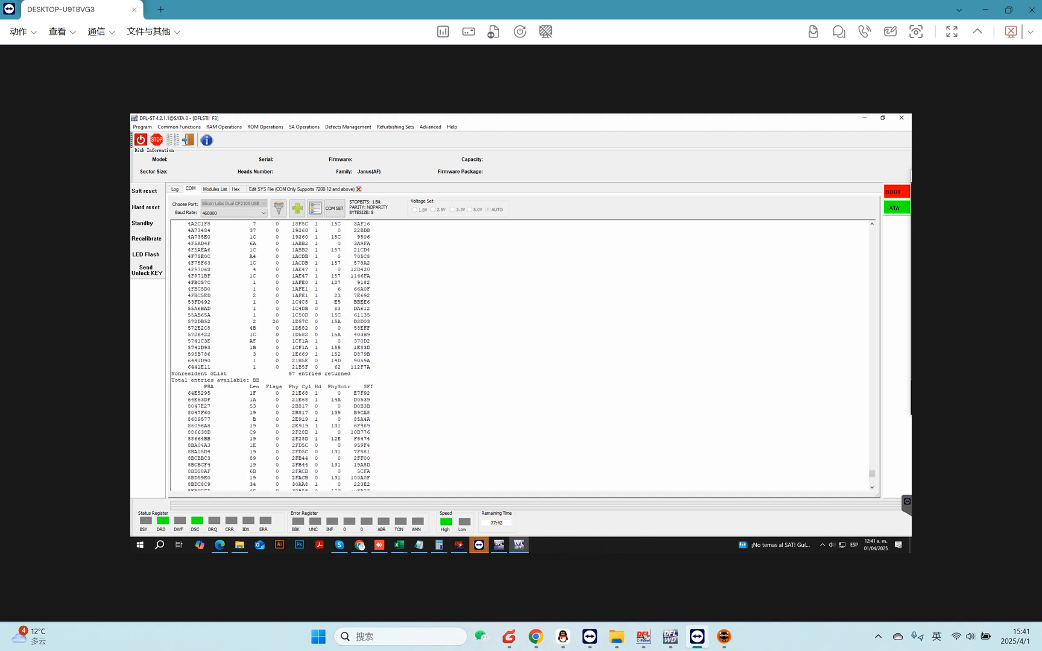
scroll(519, 356, "up", 15)
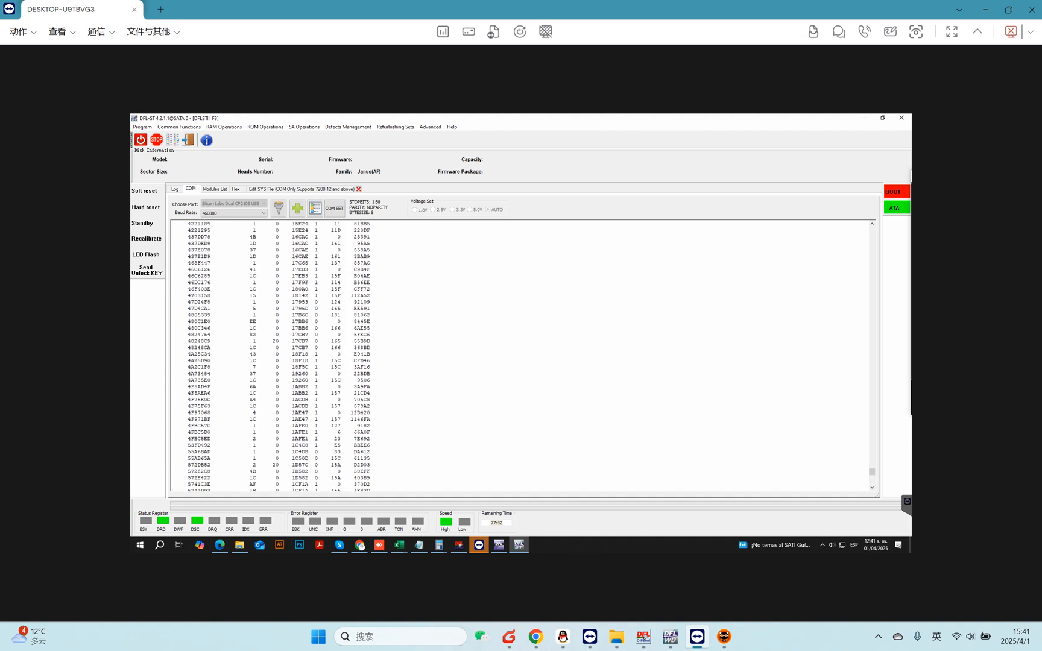
scroll(519, 356, "up", 5)
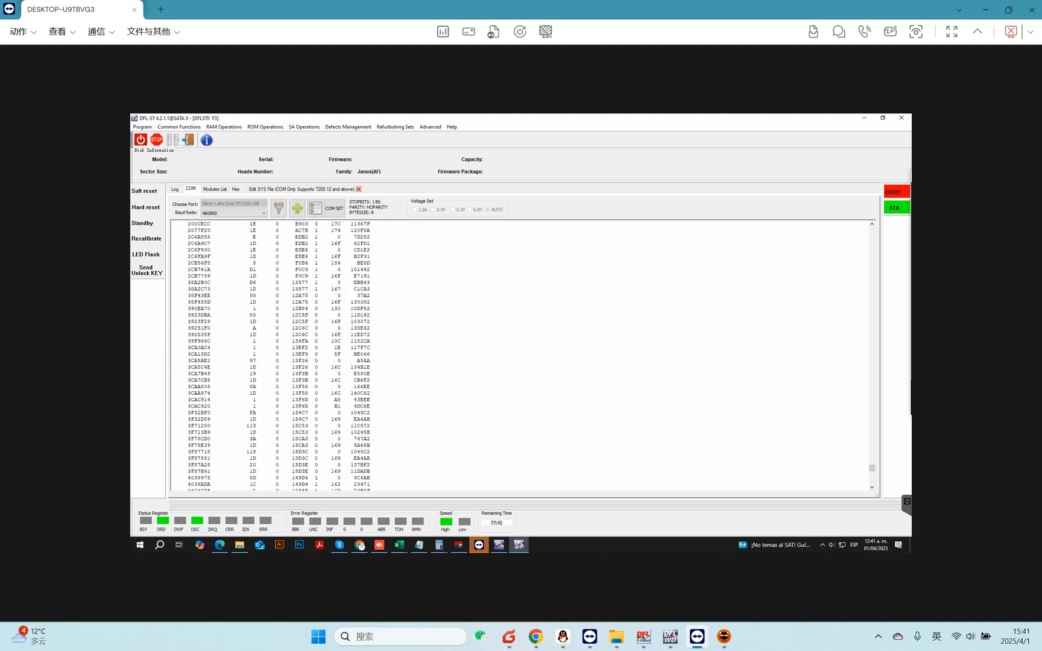
scroll(518, 355, "up", 15)
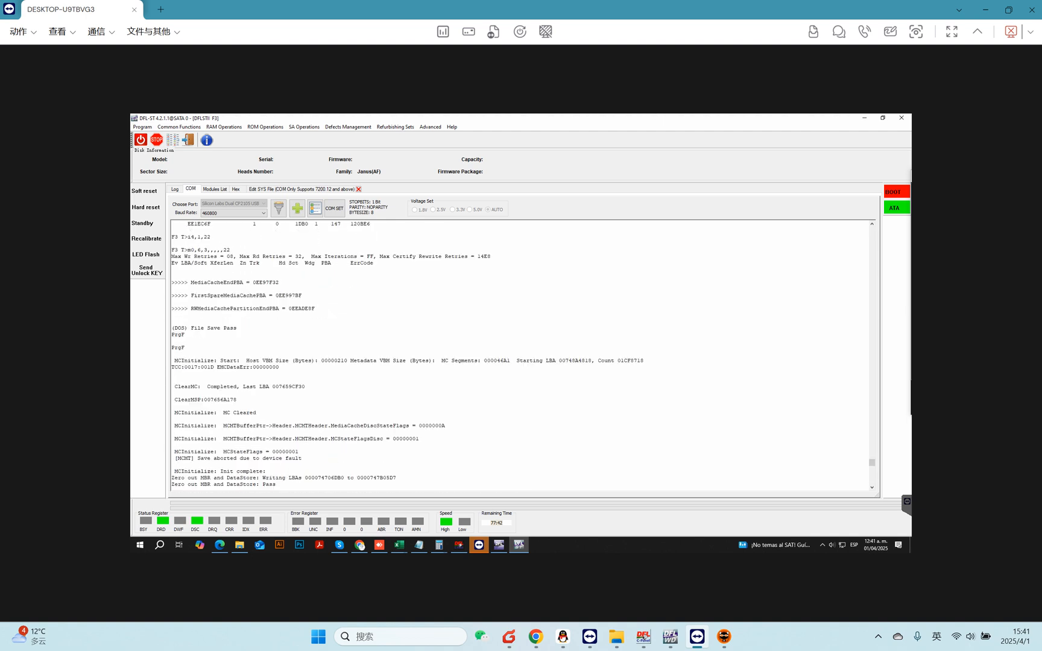
scroll(519, 356, "down", 8)
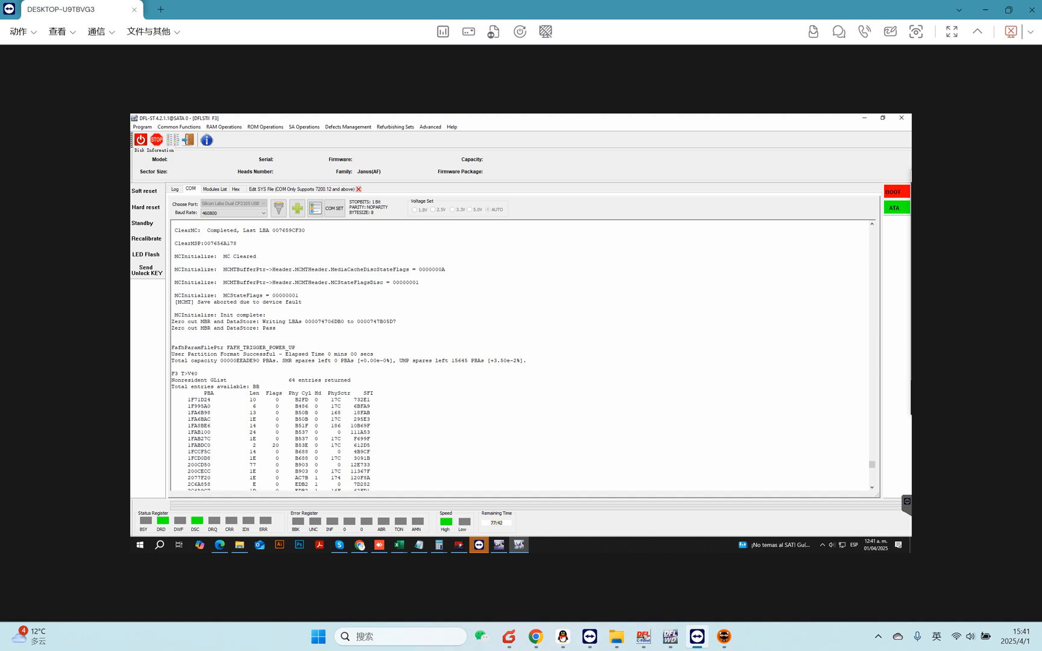
Enter ASCII diagnostic mode and then ESCIP mode in the terminal, and clear the terminal output.
left_click_drag(201, 374, 347, 387)
left_click(344, 380)
key("ctrl+z")
key("ctrl+t")
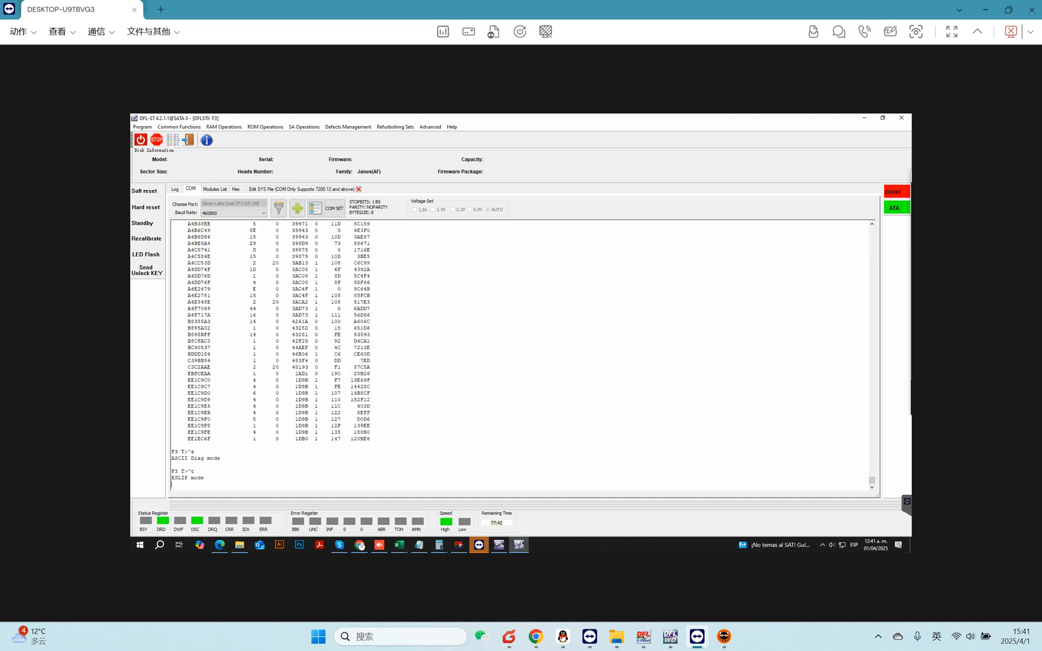
left_click(172, 142)
left_click(533, 344)
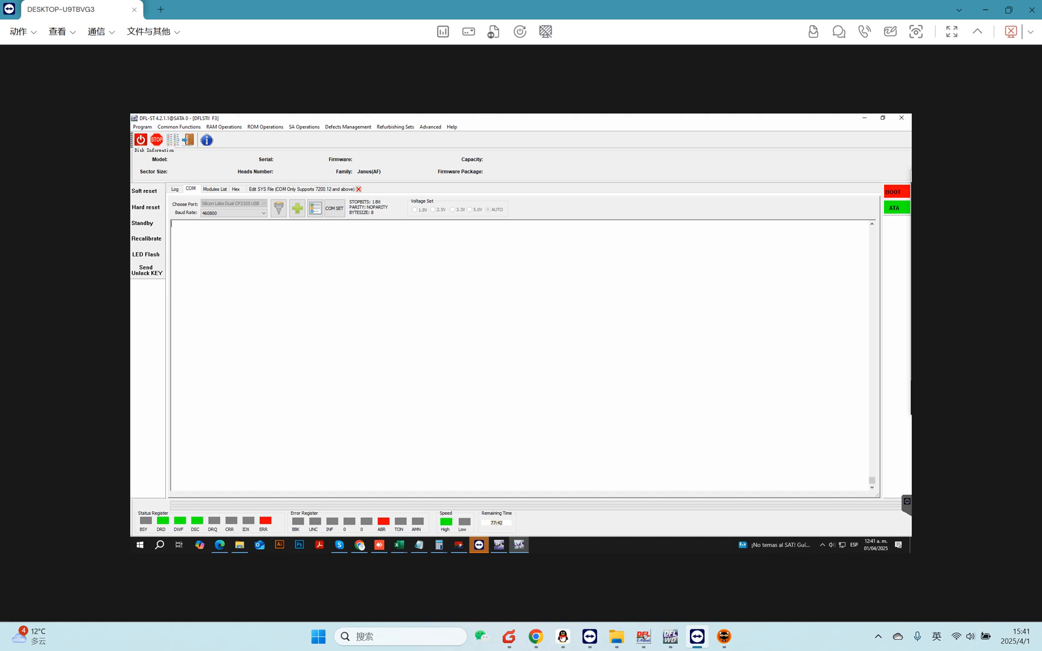
Power-cycle the drive and send the unlock key.
left_click(140, 141)
left_click(140, 141)
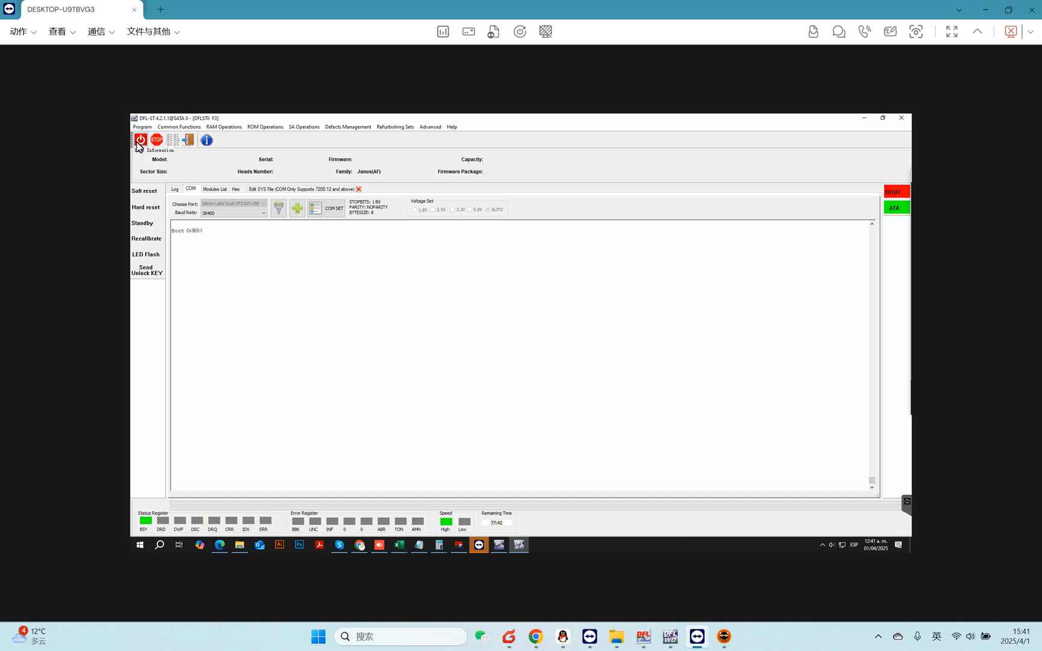
left_click(145, 274)
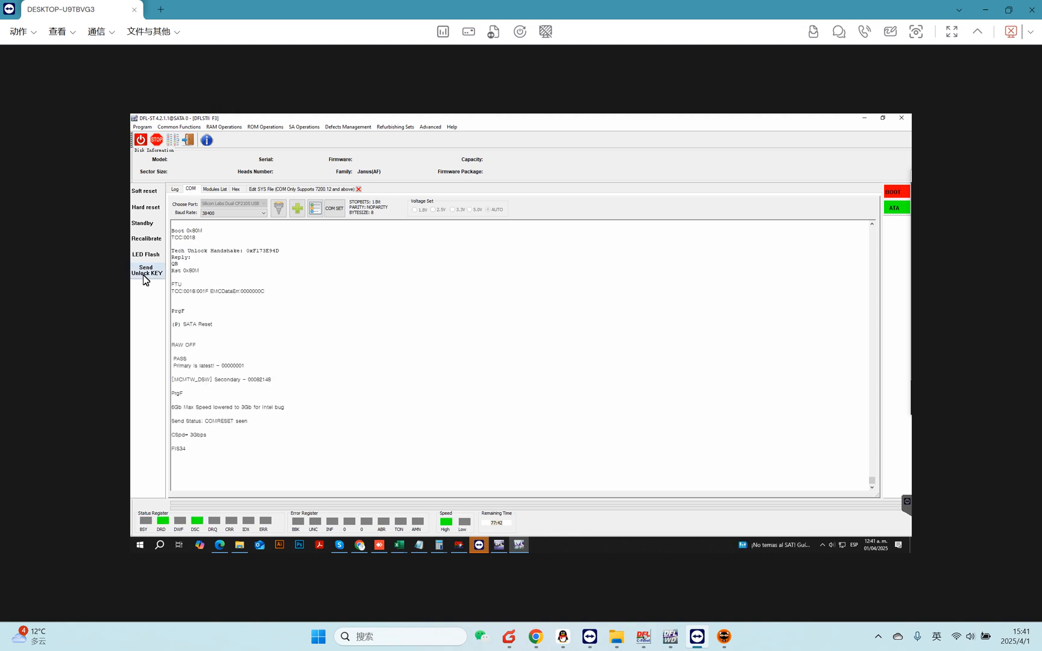
Open HDD Scan, start a read-verify scan with the default settings, and stop it.
left_click(173, 141)
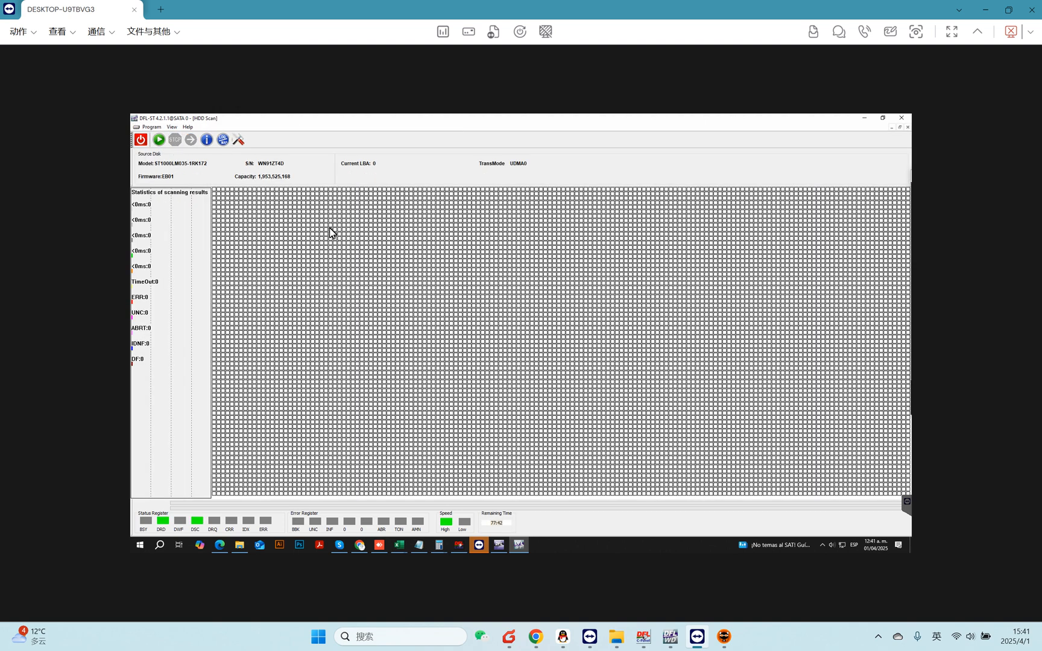
left_click(159, 140)
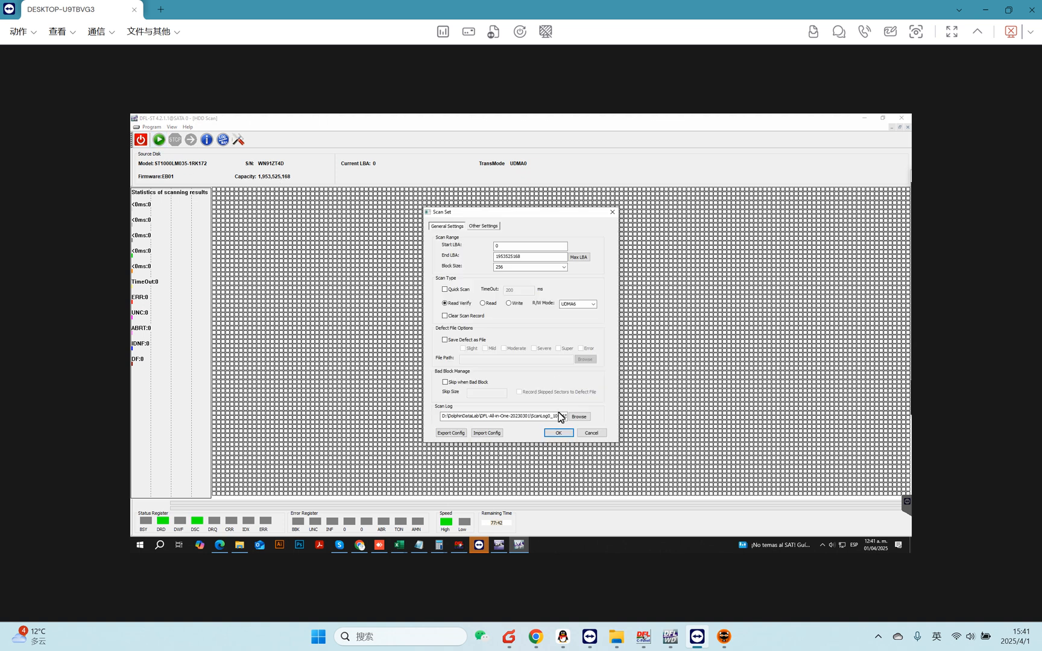
left_click(559, 433)
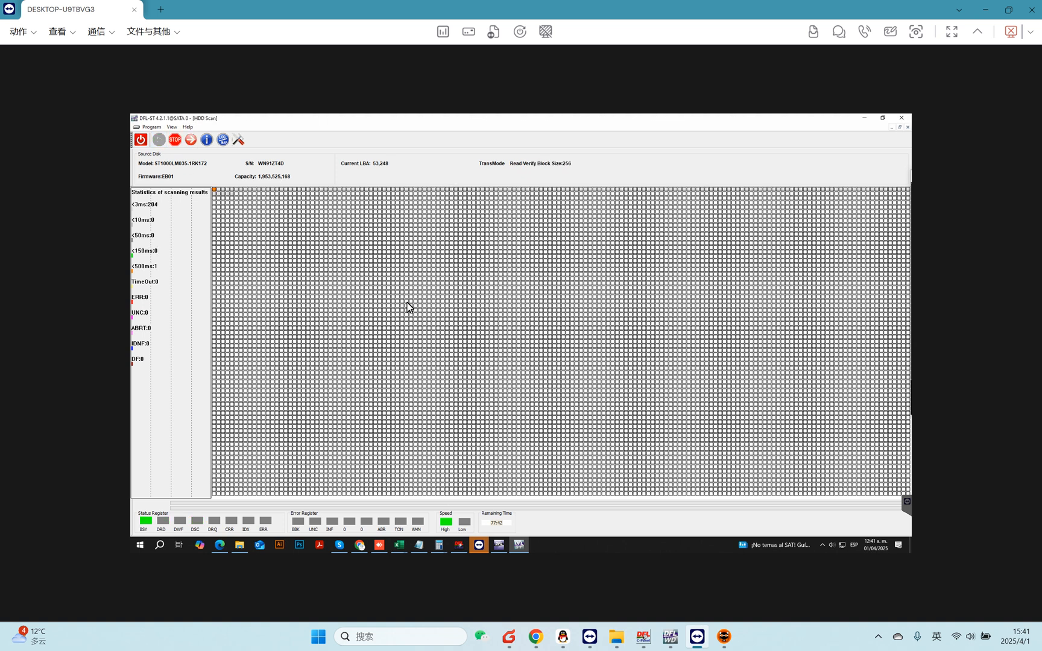
left_click(175, 140)
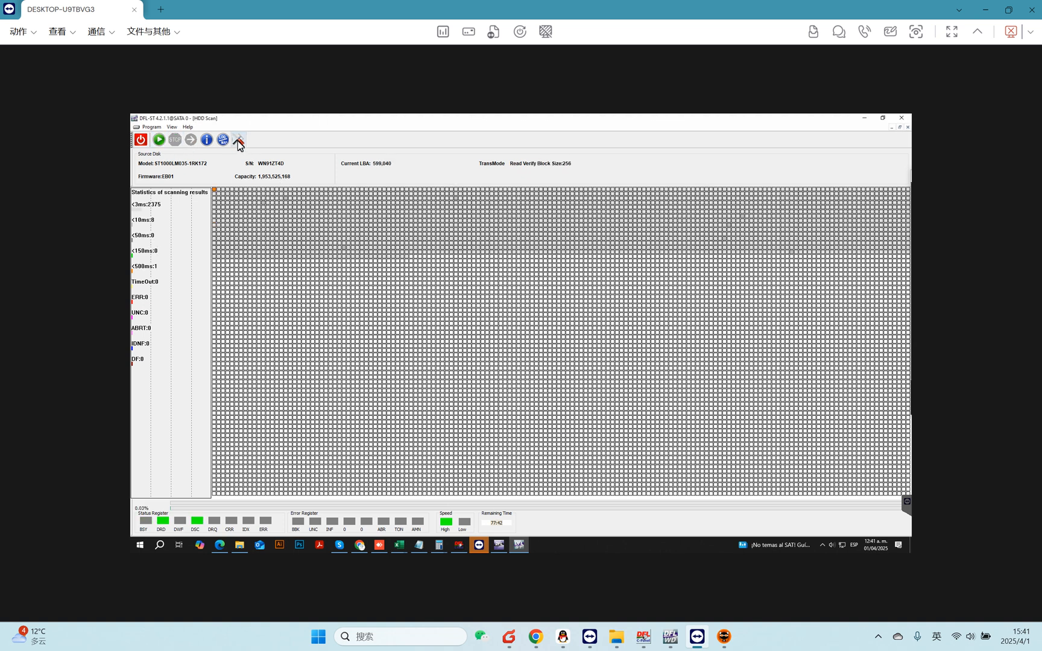
left_click(238, 140)
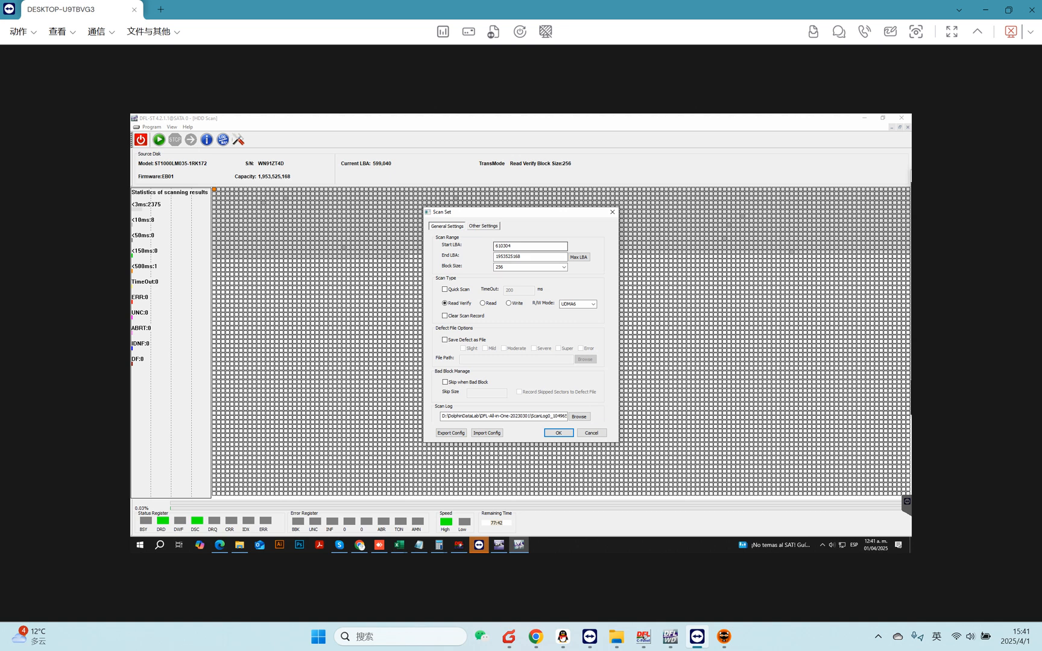
left_click_drag(520, 246, 395, 241)
type("1920000000")
left_click(558, 433)
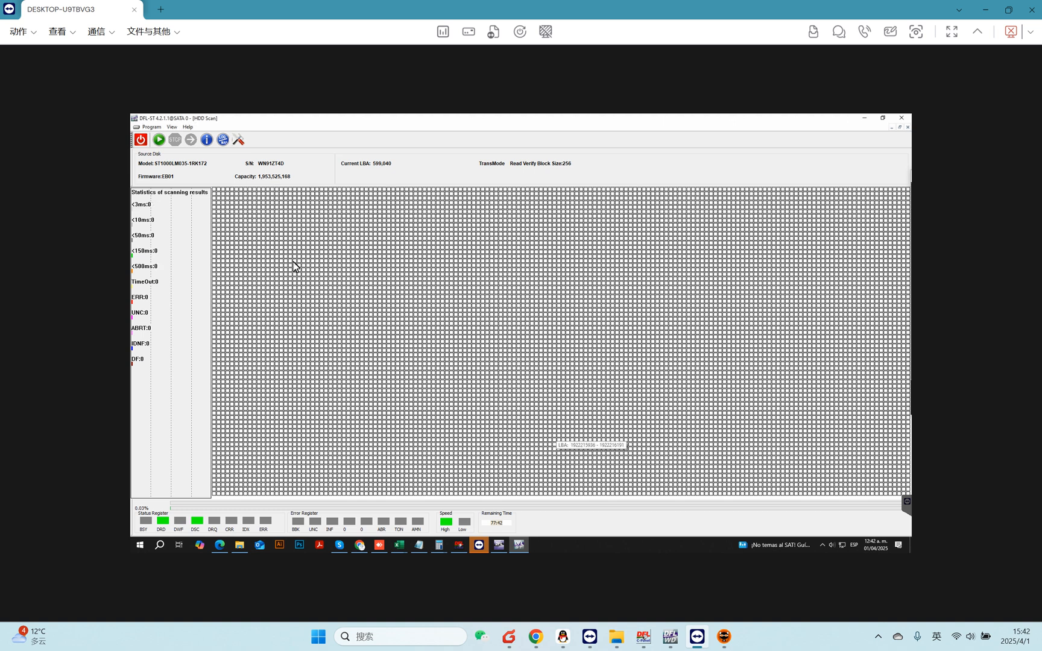
left_click(159, 139)
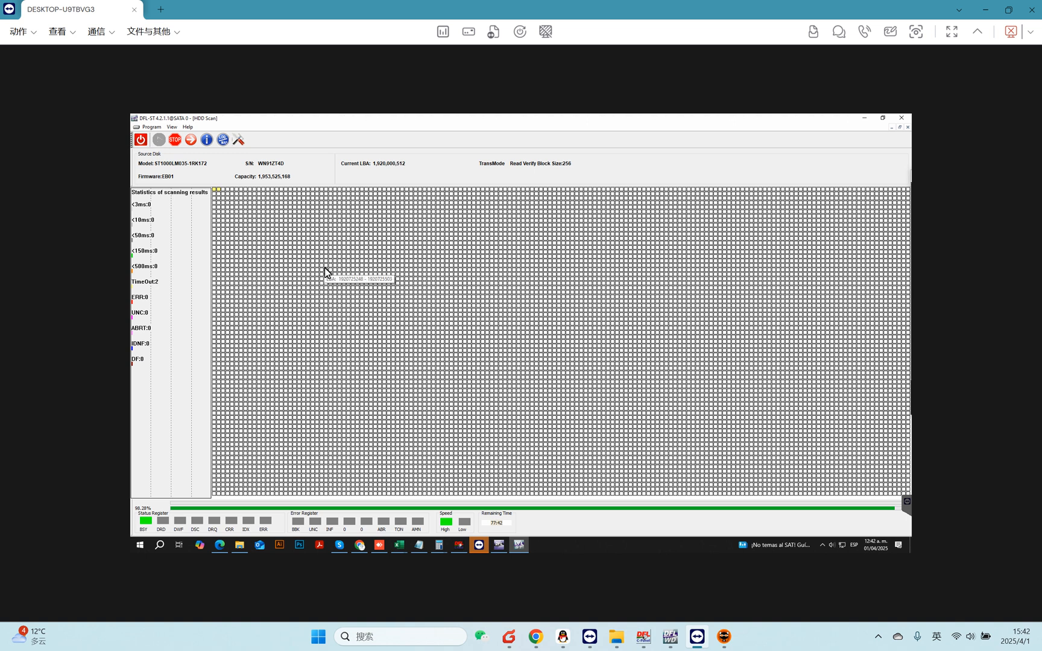
left_click(178, 138)
left_click(241, 142)
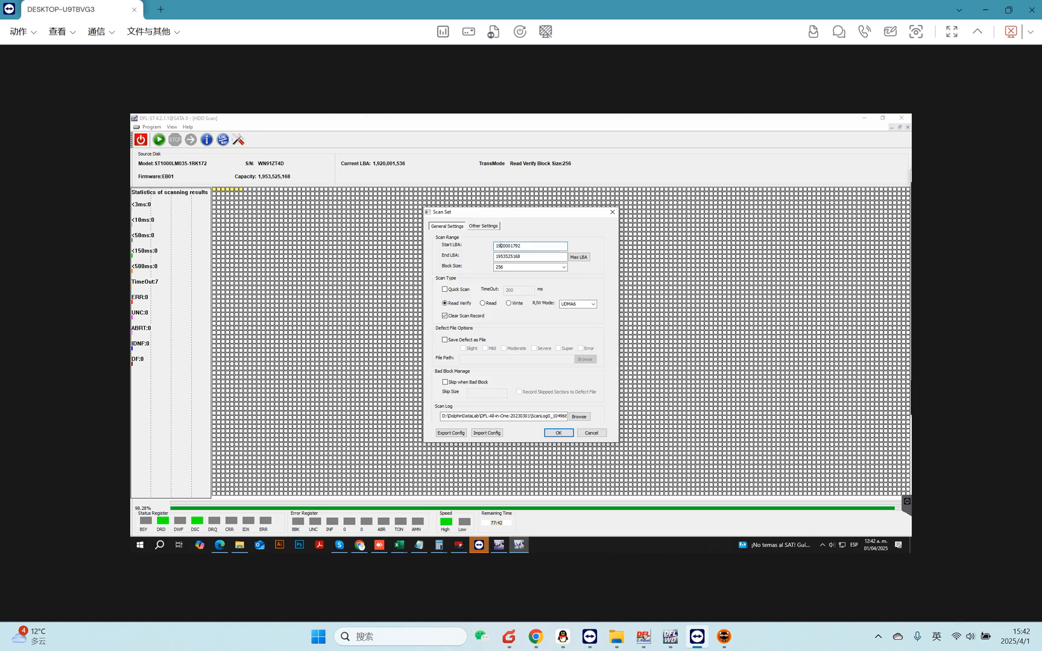
key("BackSpace")
type("2")
left_click(558, 432)
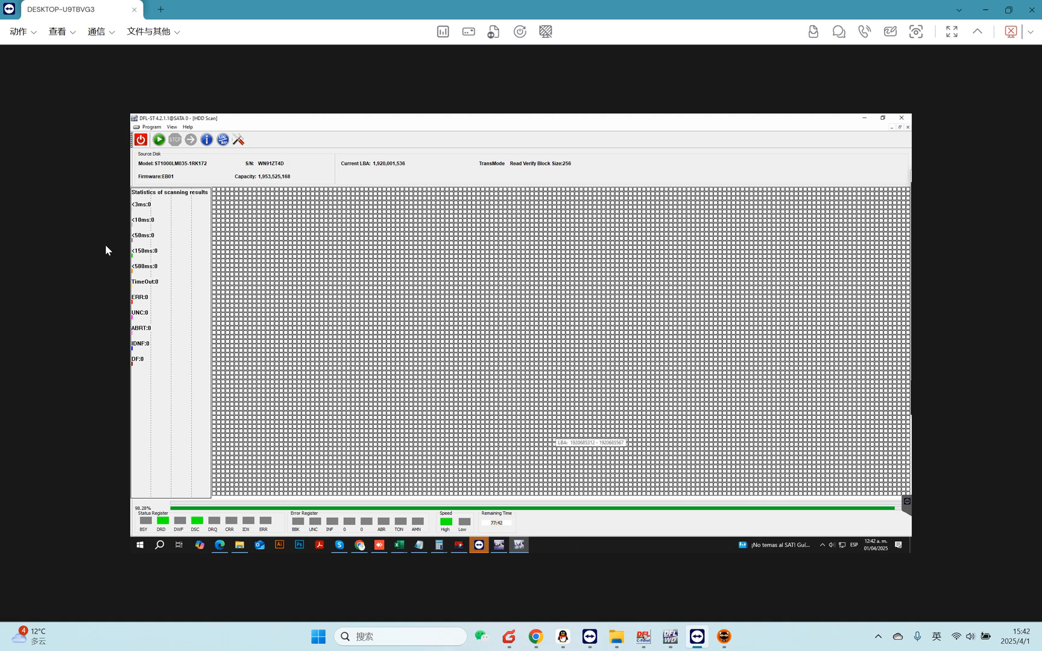
left_click(158, 139)
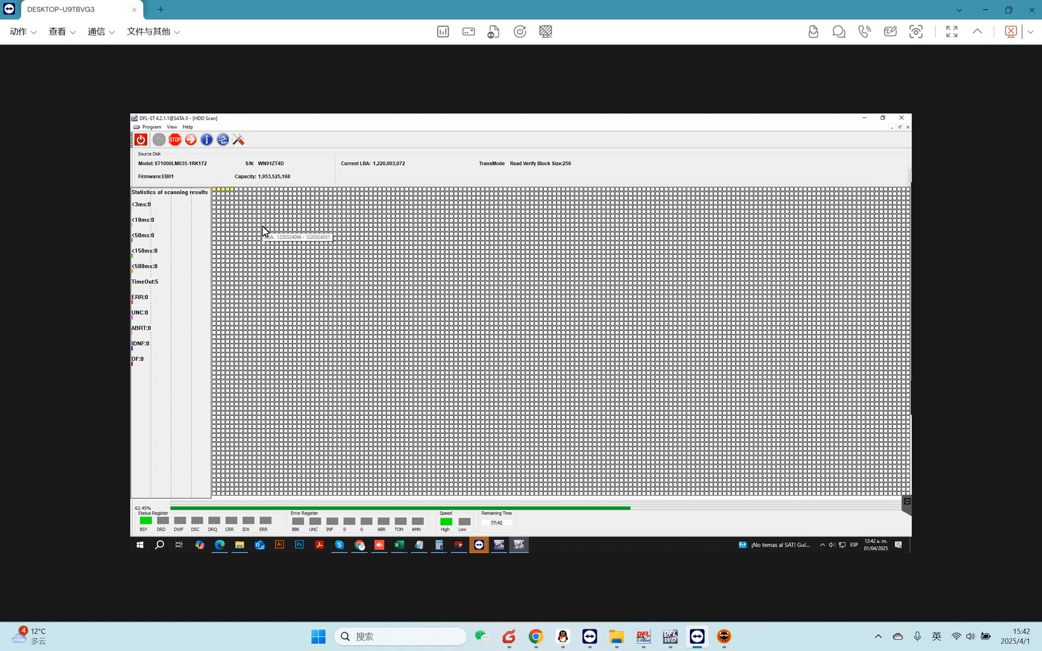
left_click(175, 140)
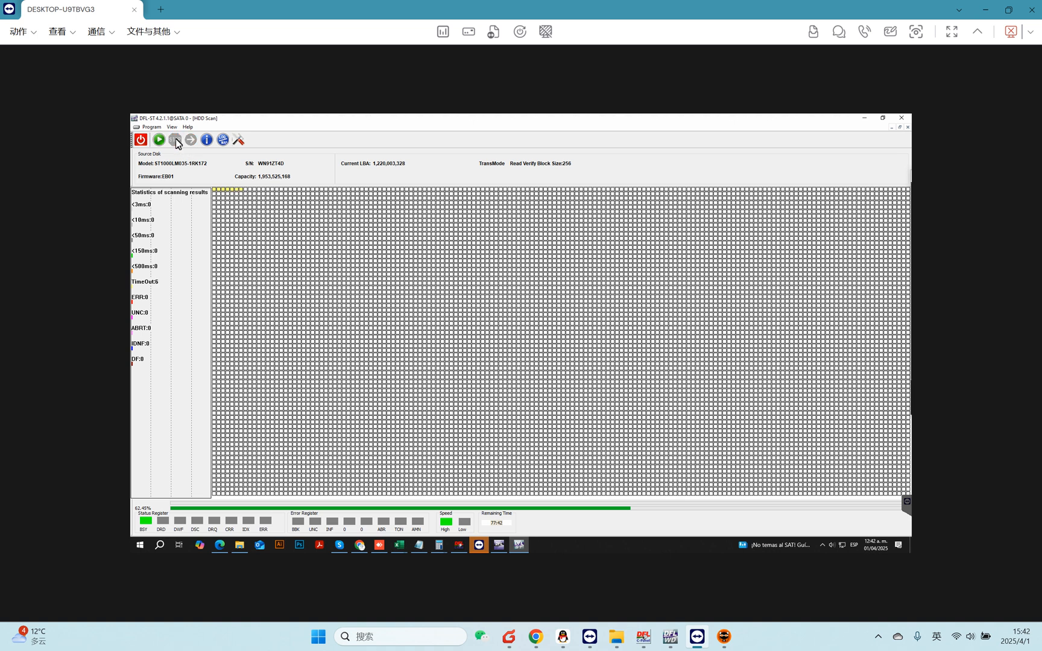
Close HDD Scan and run Initialize ID(ATA) from Defects Management.
left_click(907, 127)
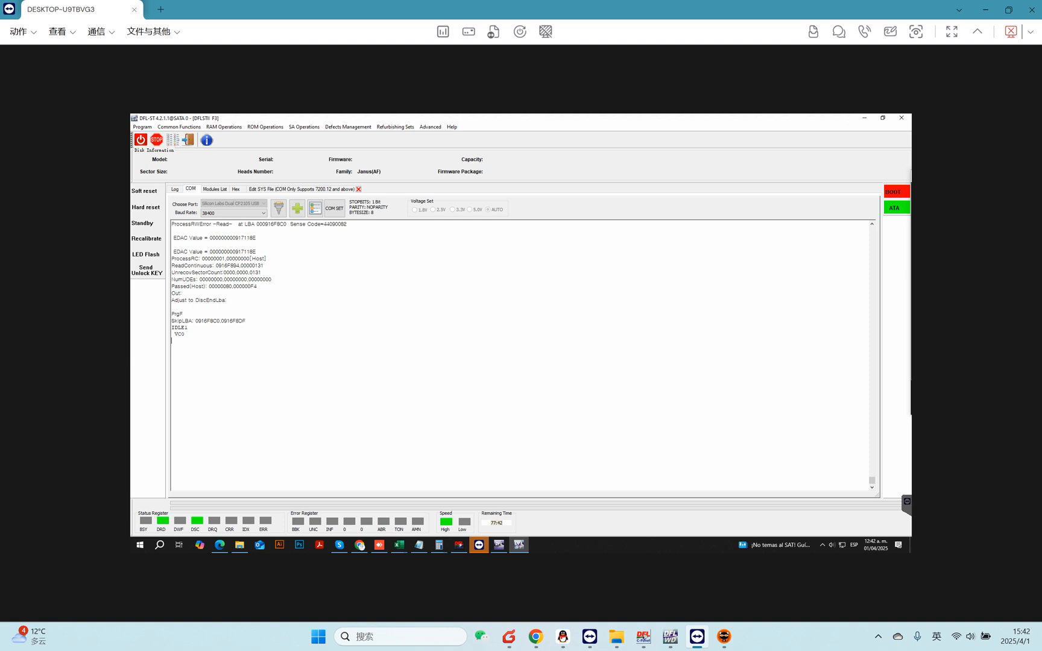
left_click(348, 127)
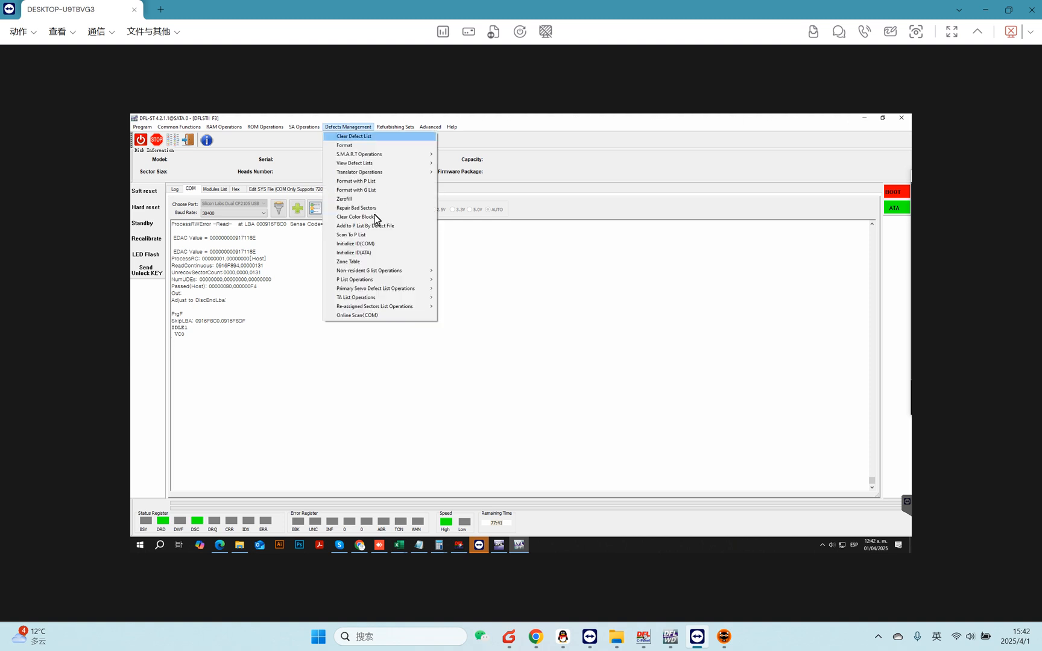
left_click(366, 253)
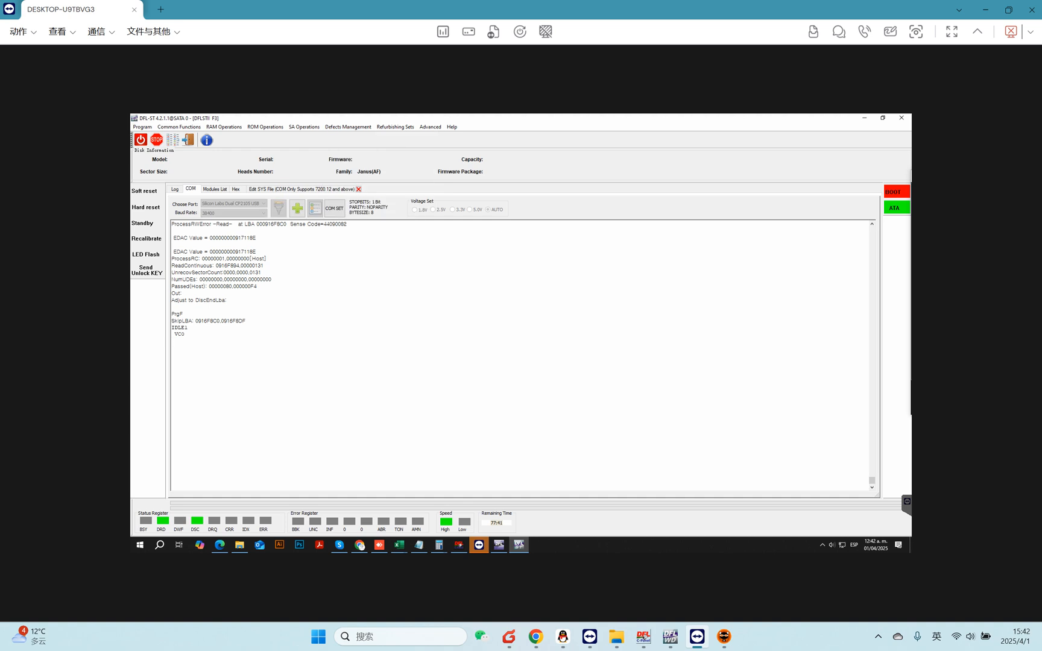
Return to the COM terminal and enter ASCII diagnostic mode, then ESCIP mode.
left_click(175, 189)
left_click(191, 190)
key("ctrl+z")
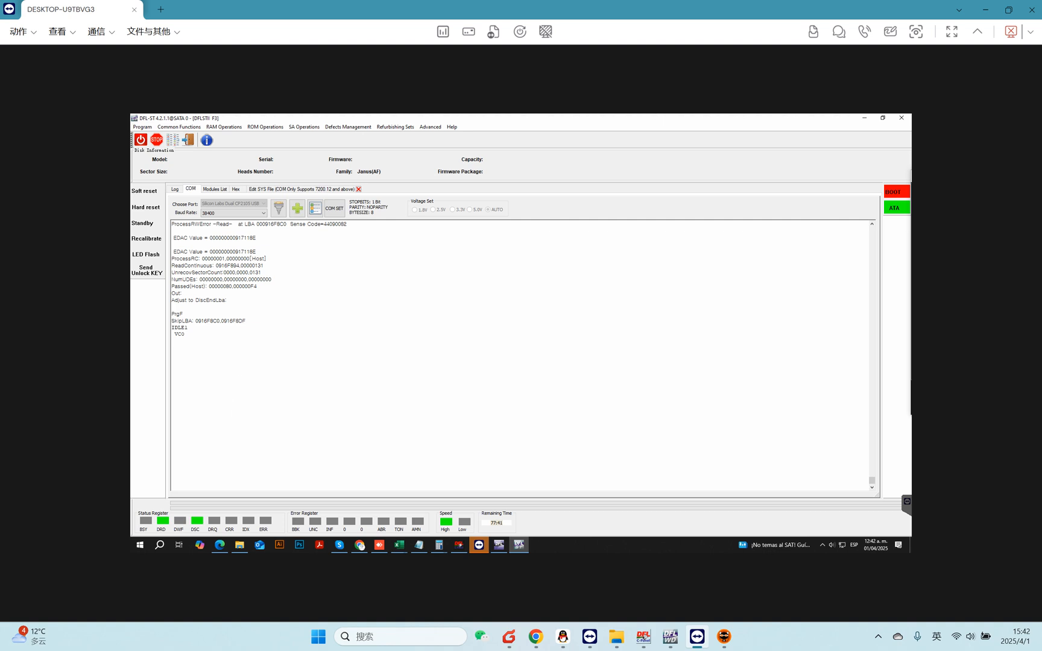
key("ctrl+t")
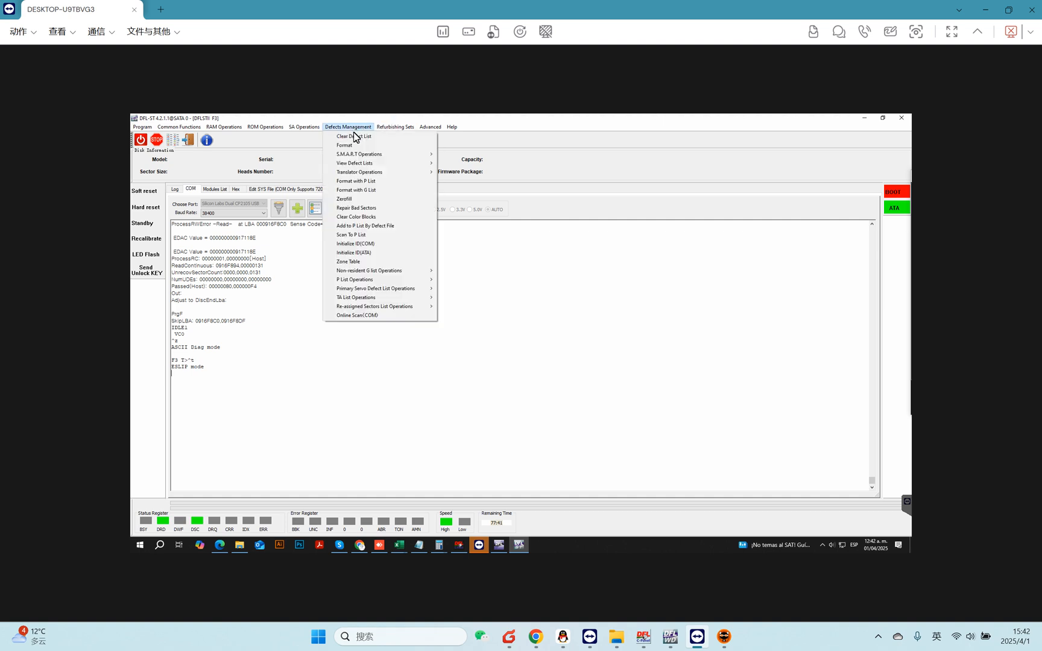
Clear the non-resident G list with Clear NG List(ATA) and return to the COM terminal.
mouse_move(416, 275)
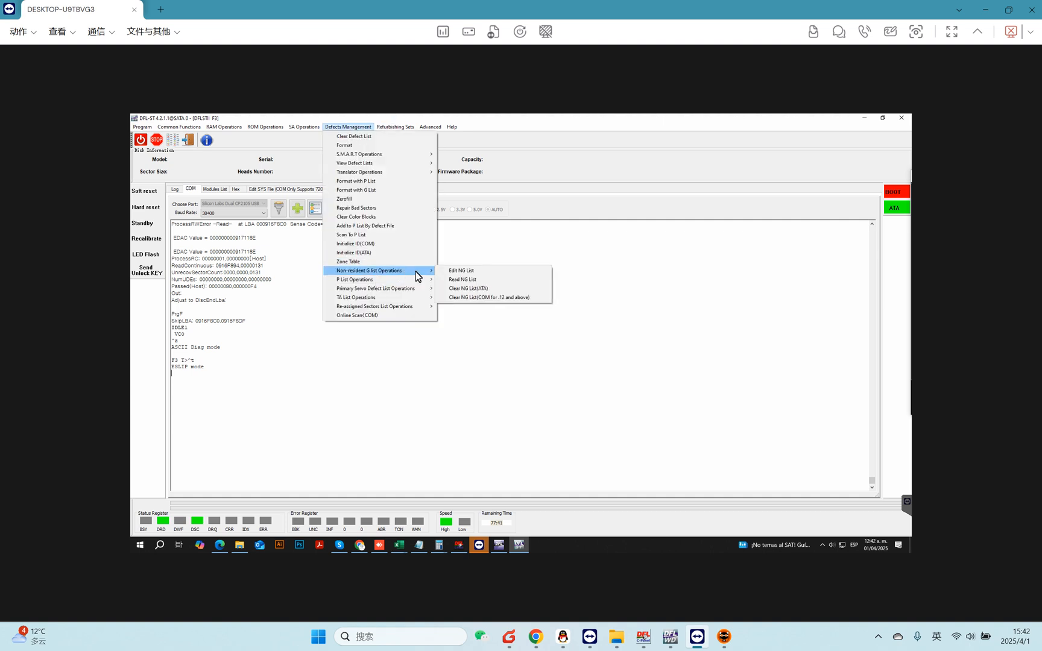
left_click(487, 297)
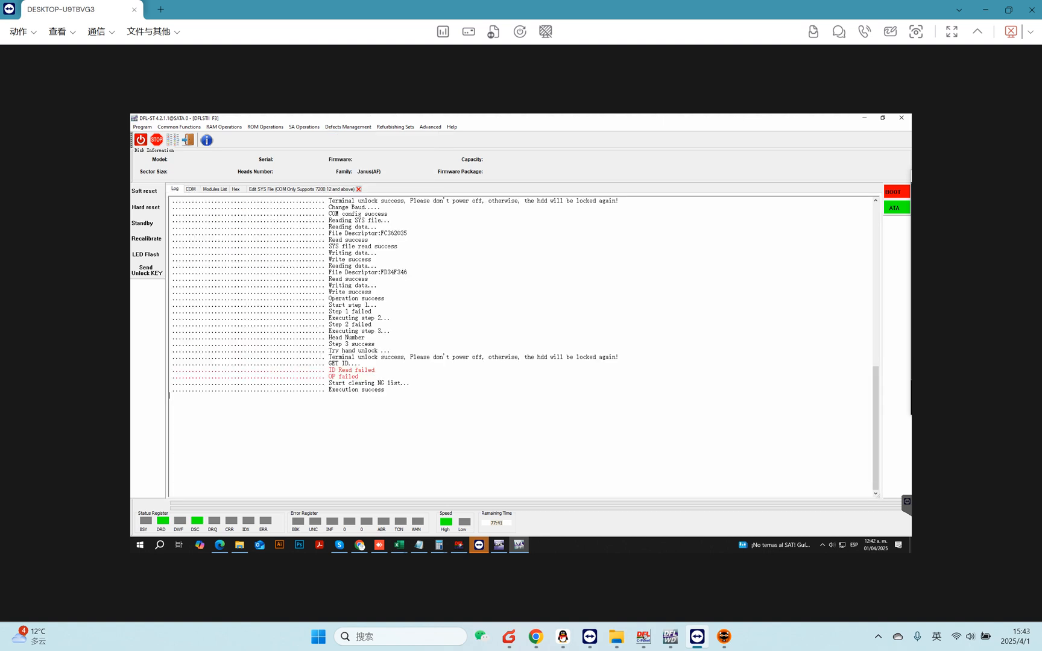
left_click(191, 189)
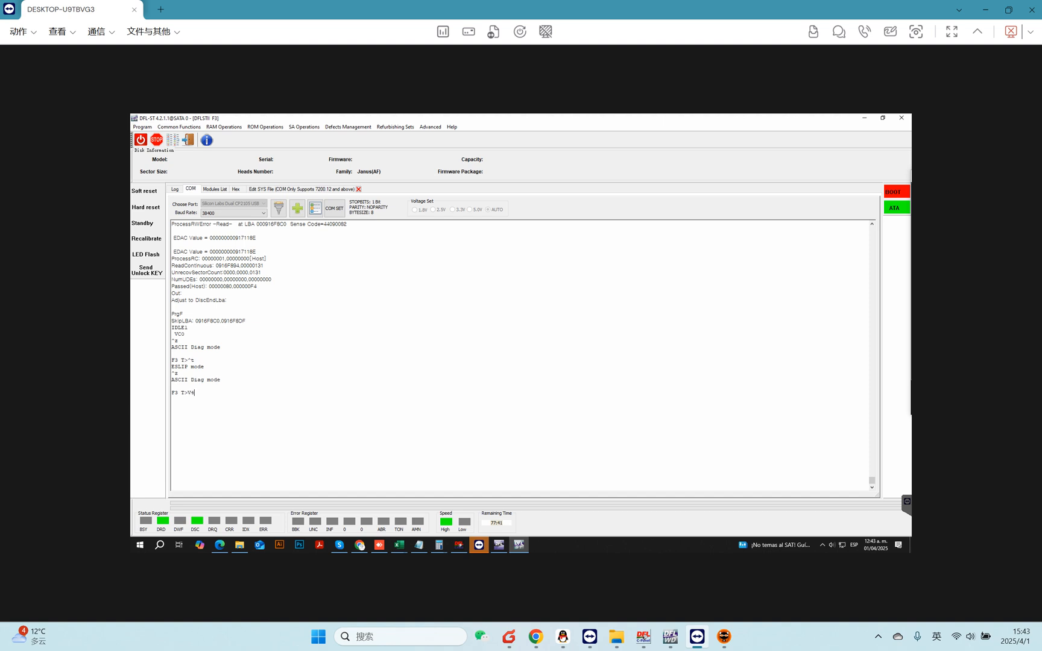
List the non-resident G list with the V40 command and try entering i4,1,,, in the terminal.
type("V40")
key("Return")
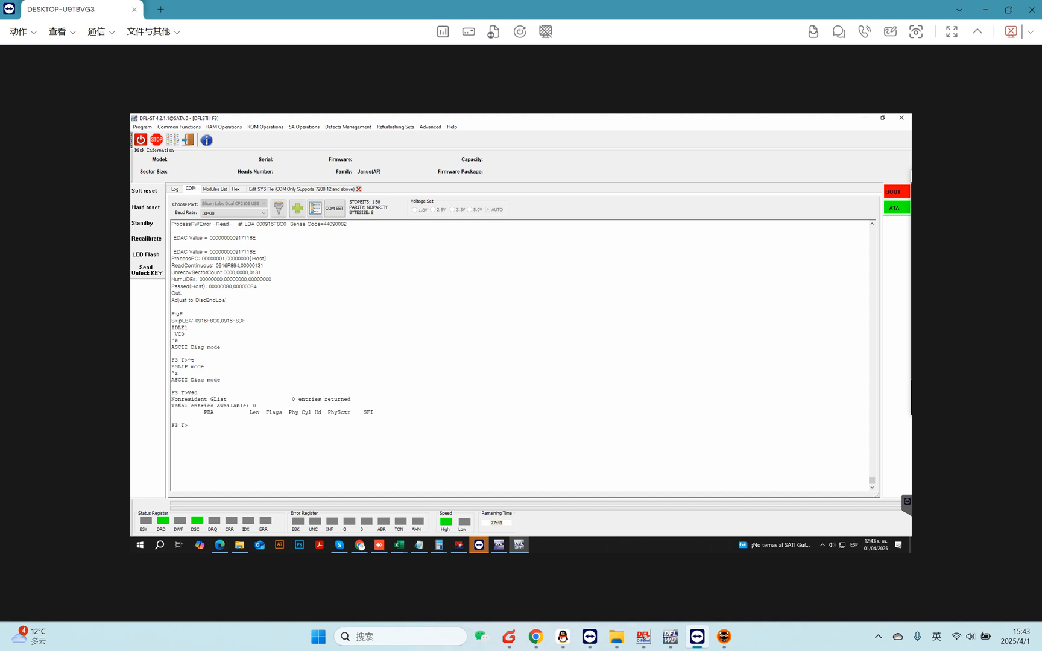
type("i4,1")
type(",,,")
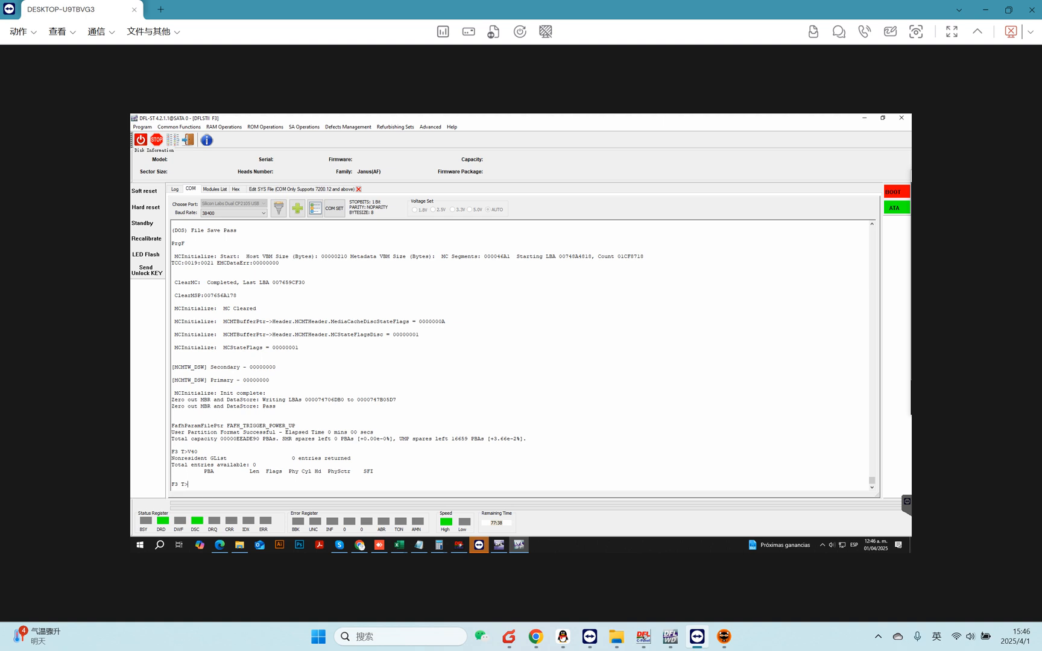
Switch the COM terminal into ESLIP mode.
left_click_drag(188, 452, 260, 465)
left_click(188, 484)
key("ctrl+t")
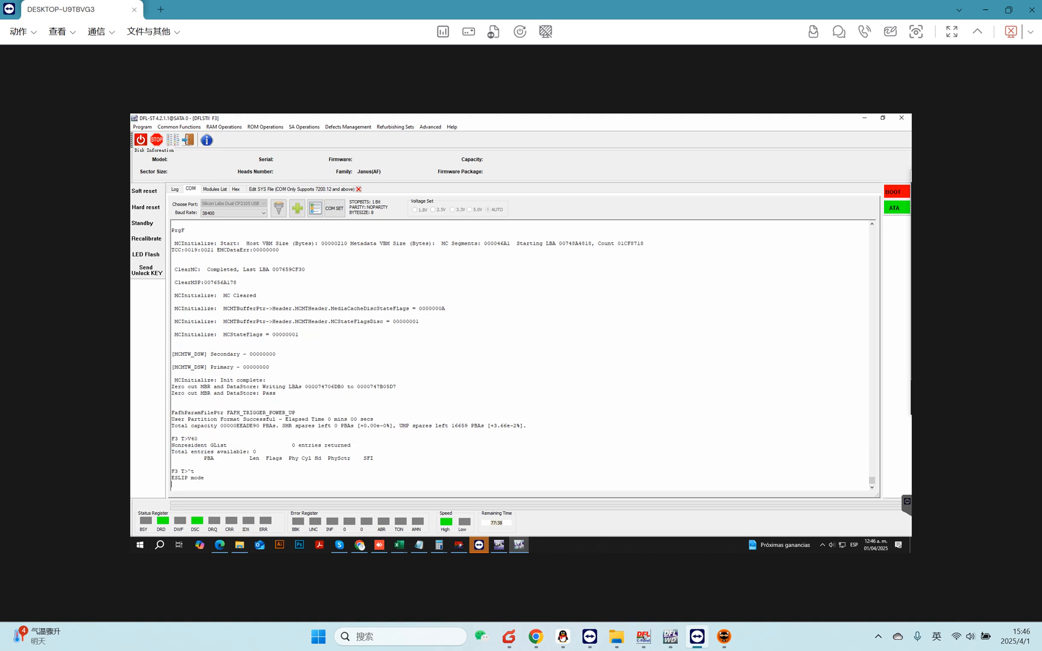
left_click(169, 141)
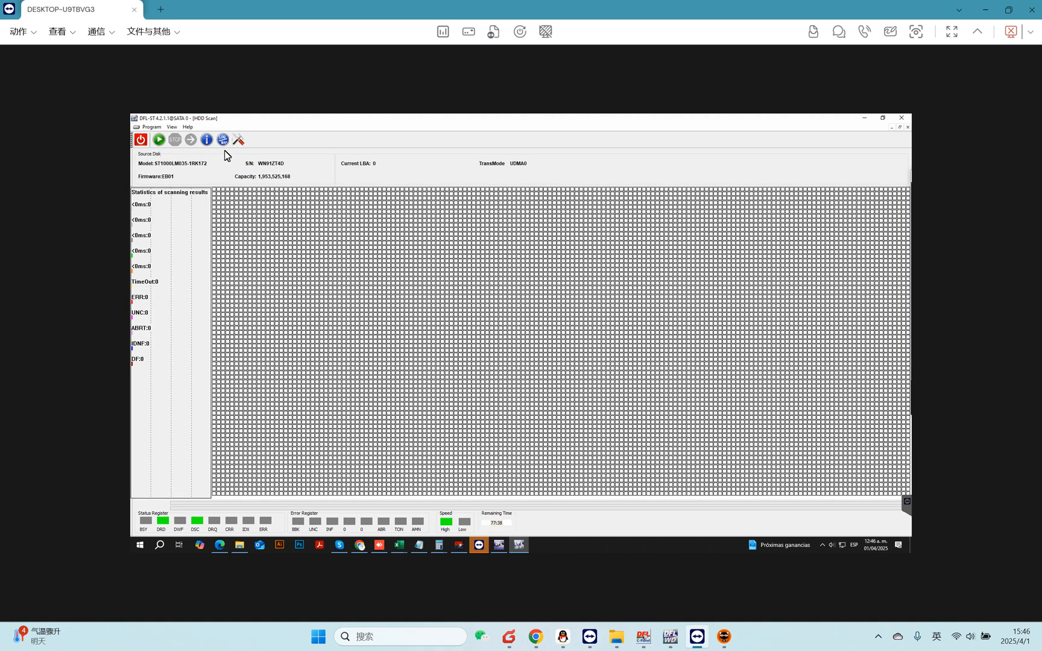
left_click(238, 140)
left_click(520, 246)
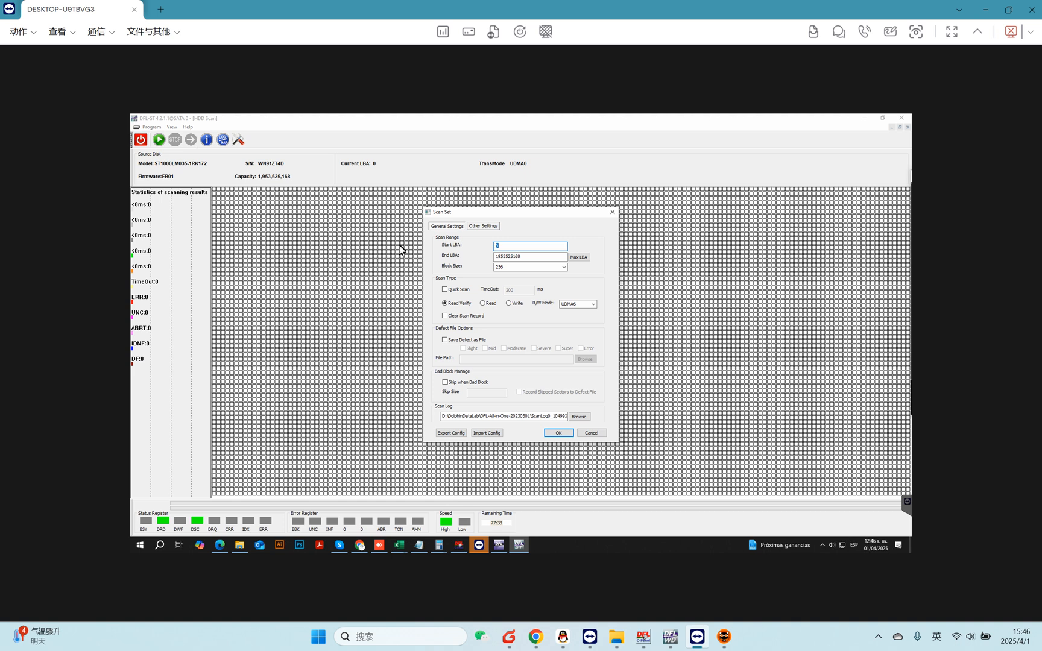
type("1900000000")
left_click(558, 433)
left_click(159, 145)
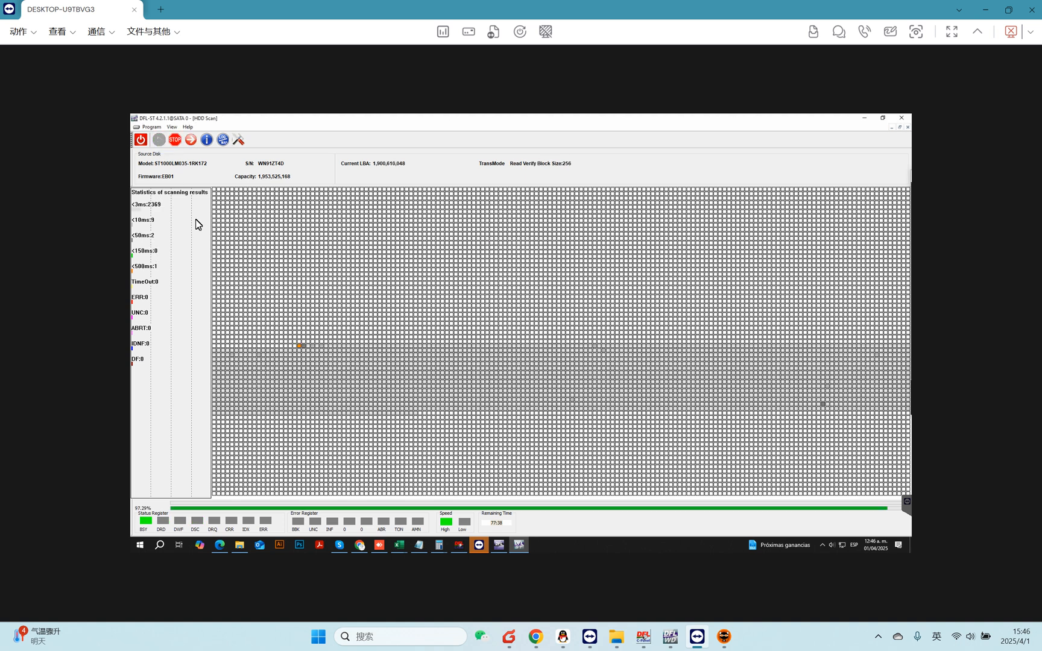
left_click(175, 141)
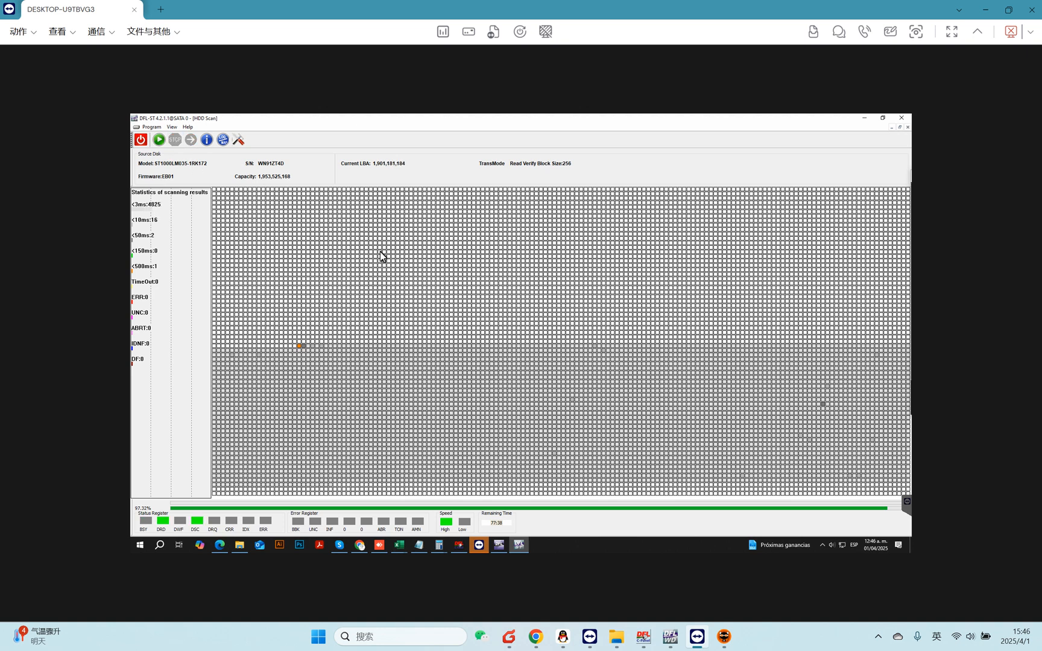
Switch to DRE-DE and create a new File Extraction task on the DFL source disk.
left_click(500, 545)
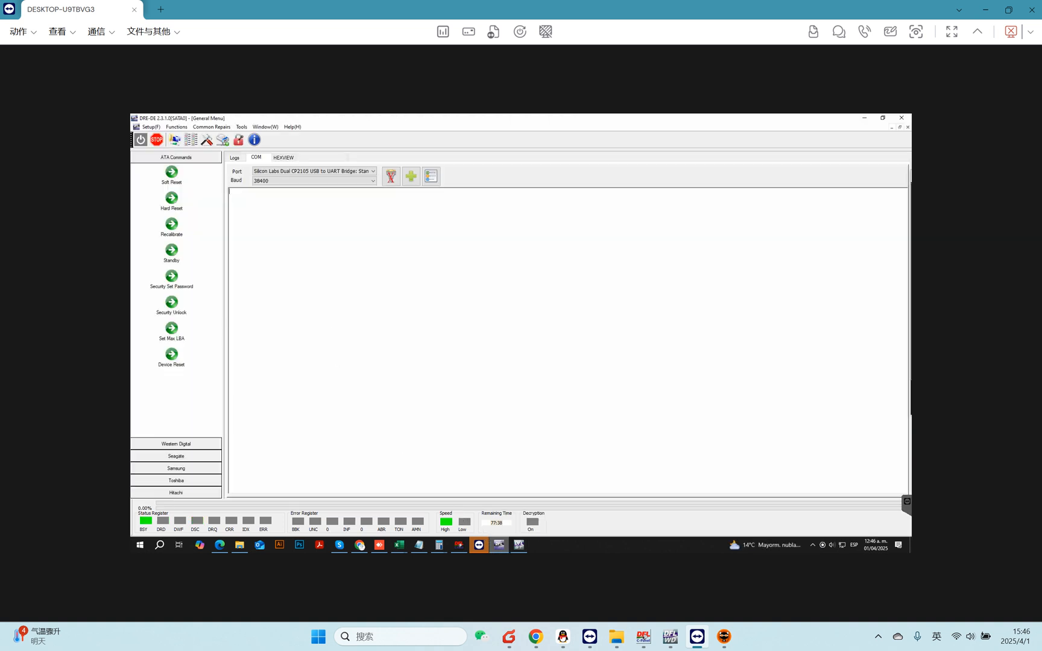
left_click(145, 141)
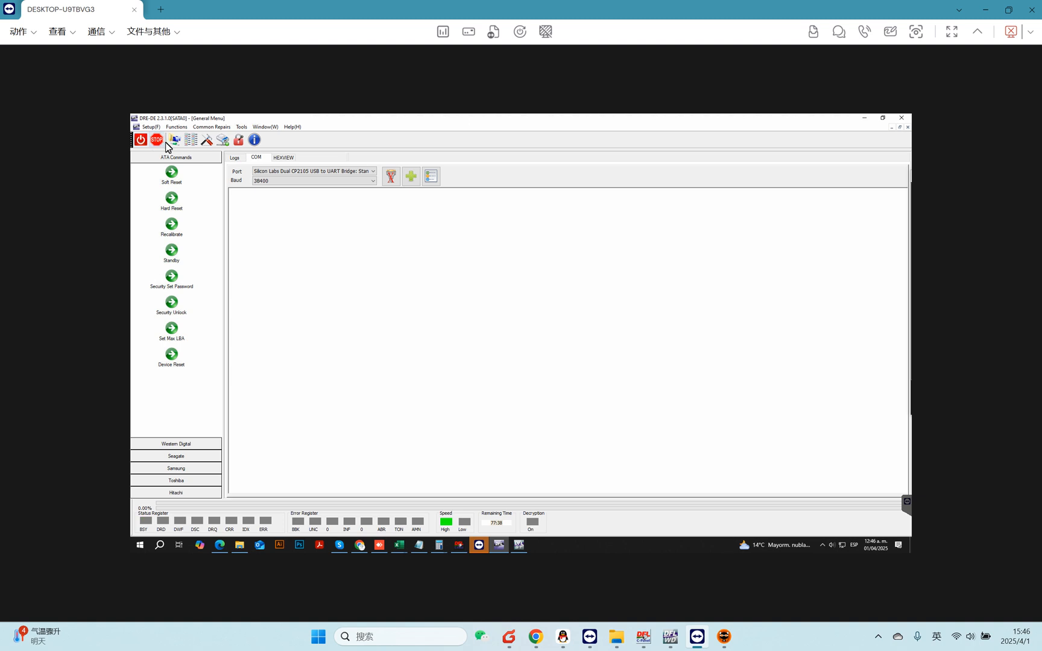
left_click(175, 141)
left_click(536, 280)
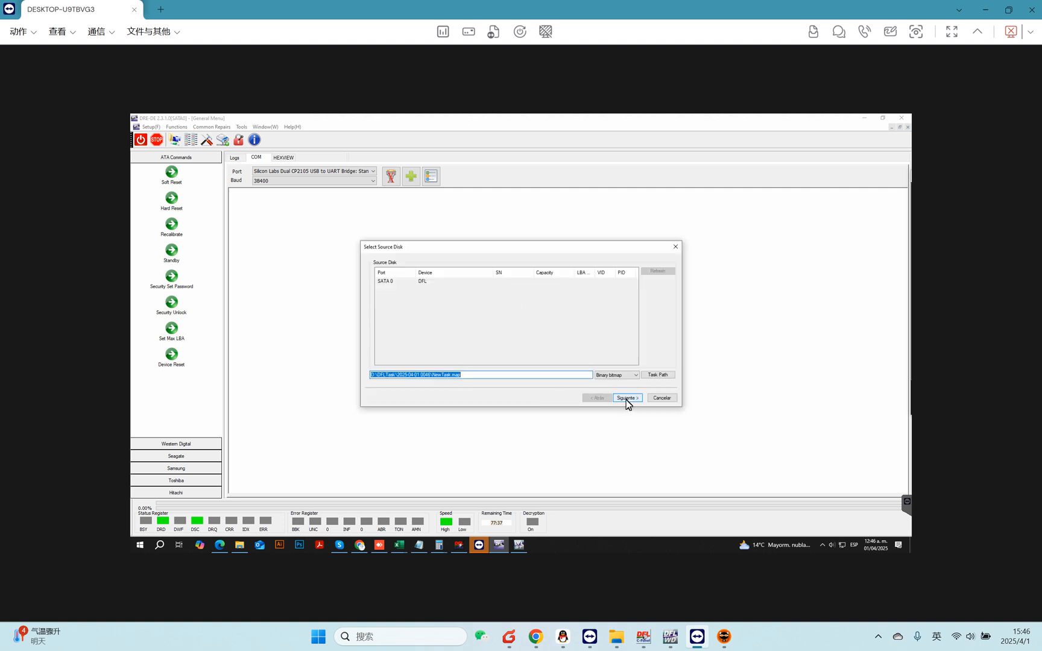
left_click(627, 399)
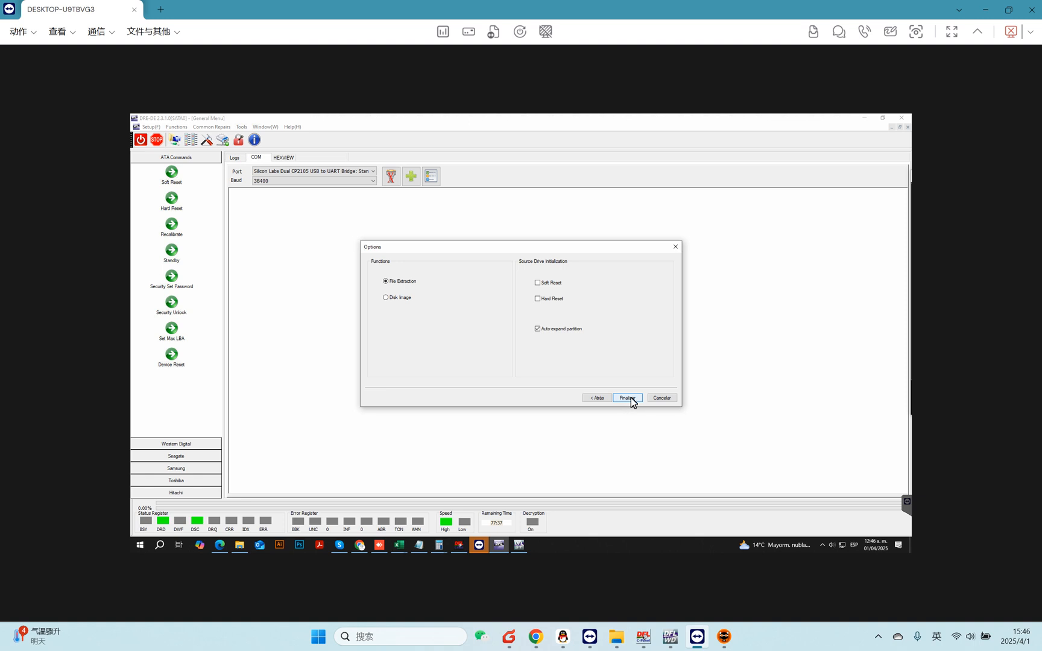
left_click(633, 396)
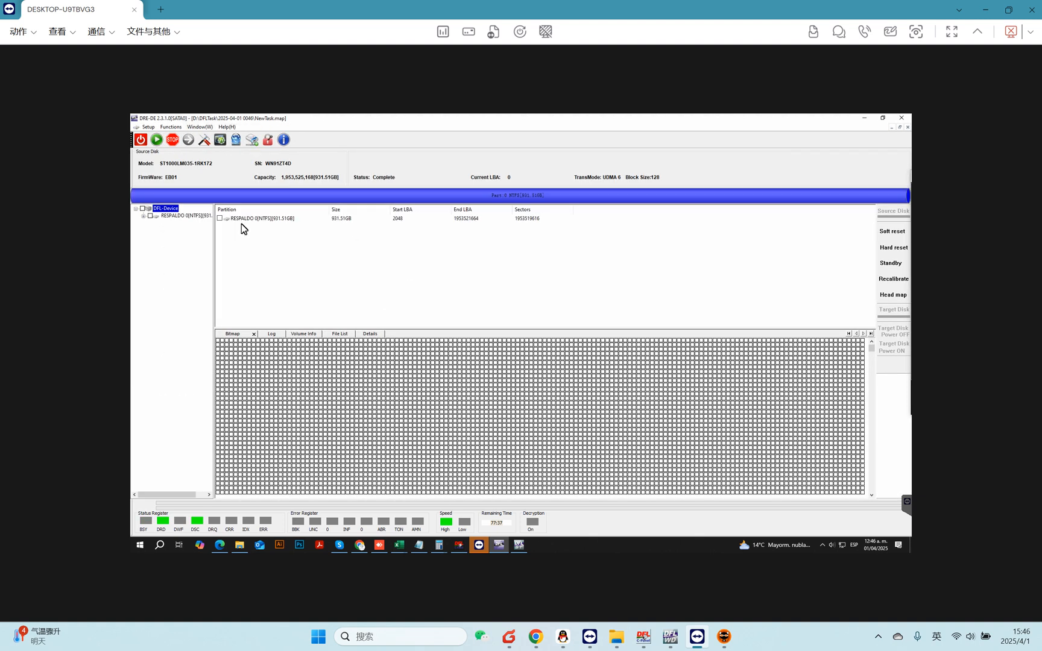
Expand the NTFS partition's Root folder, widen the folder tree and browse the file list.
left_click(190, 216)
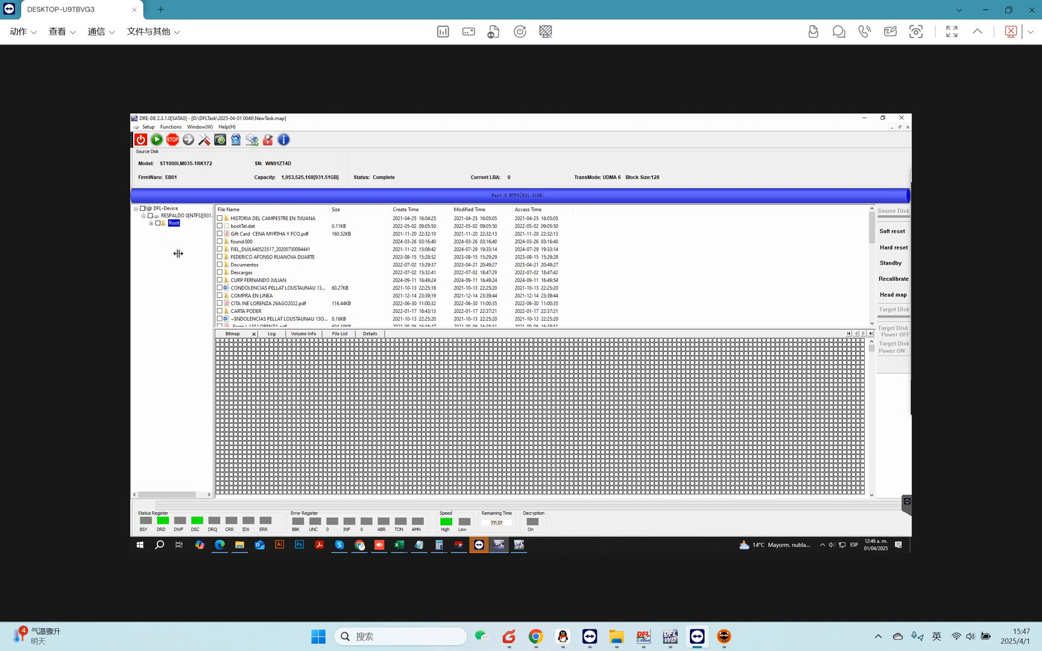
double_click(175, 225)
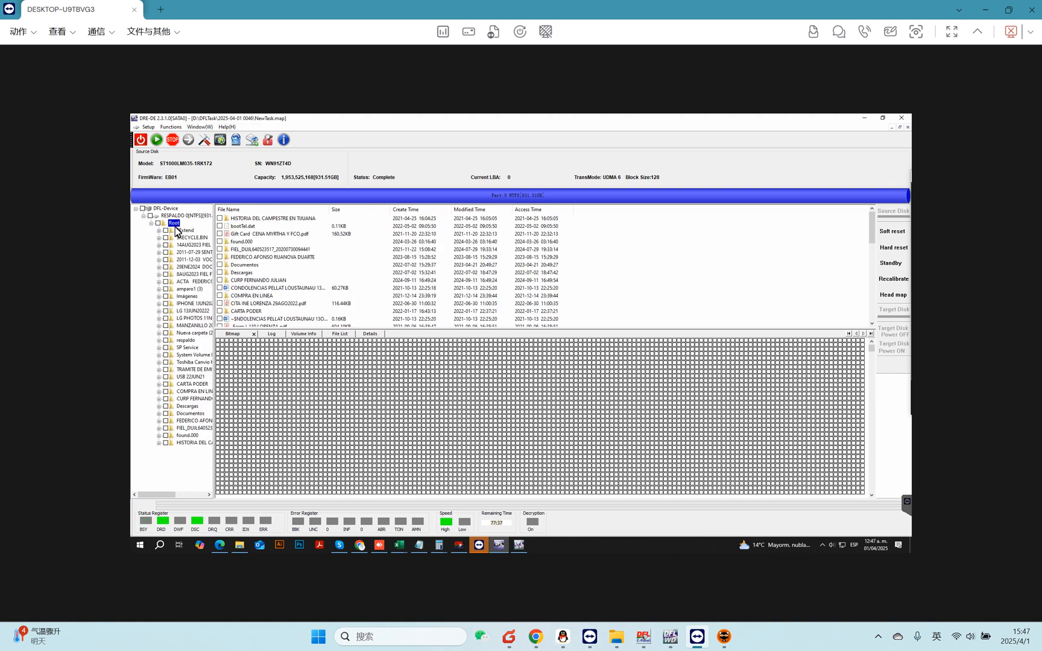
left_click_drag(214, 284, 285, 296)
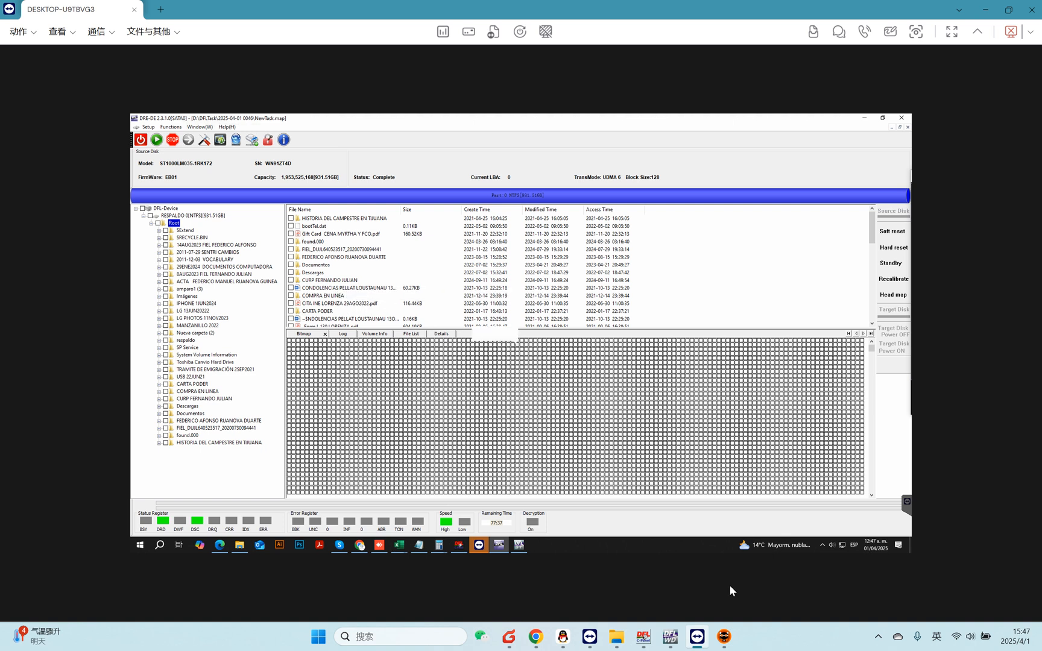
left_click(399, 289)
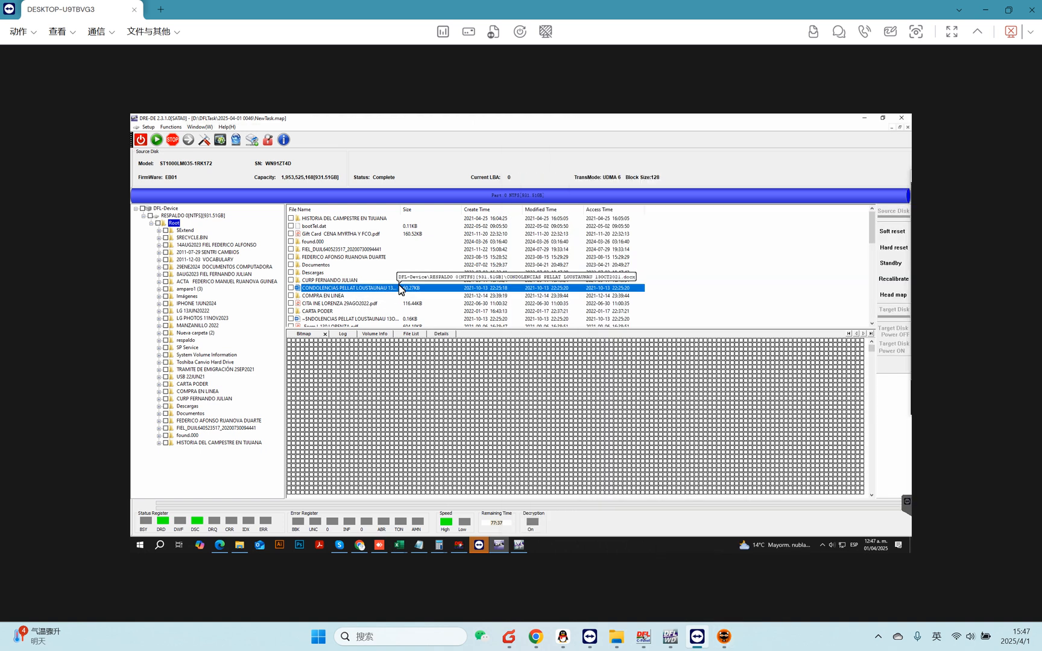
Check the Documentos folder and the folder above it for recovery, then open and dismiss the file context menu.
left_click(291, 256)
left_click(291, 265)
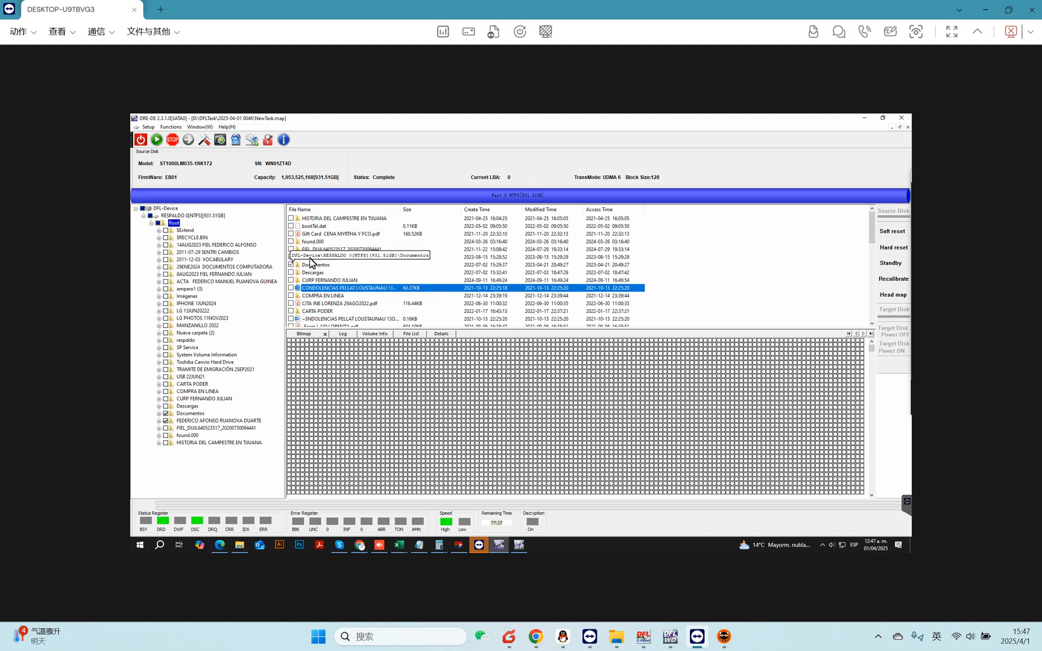
right_click(310, 258)
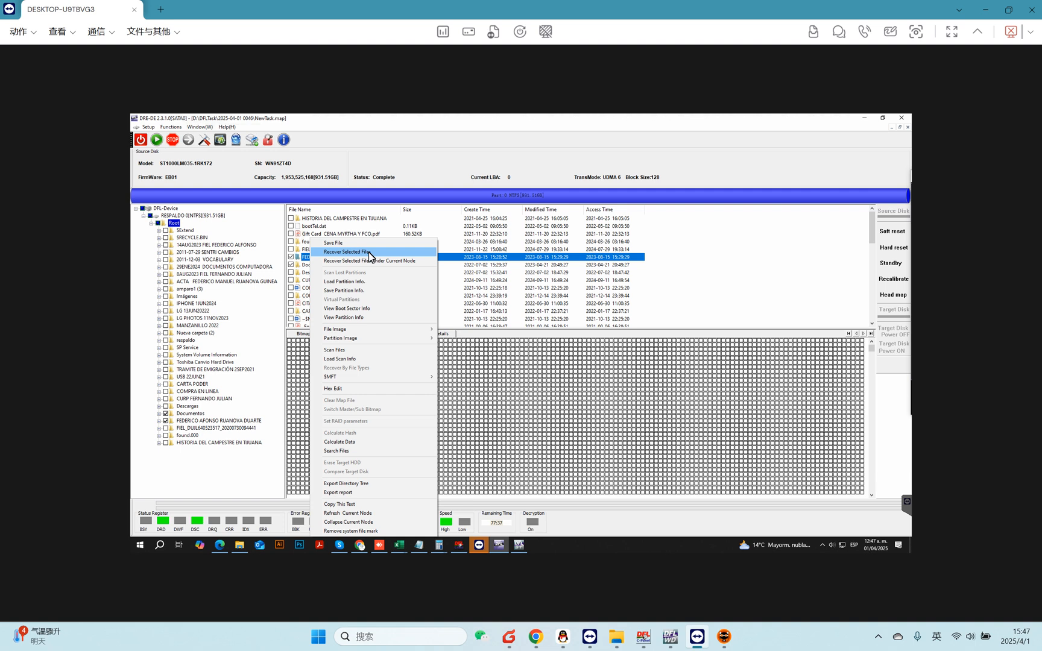
left_click(411, 214)
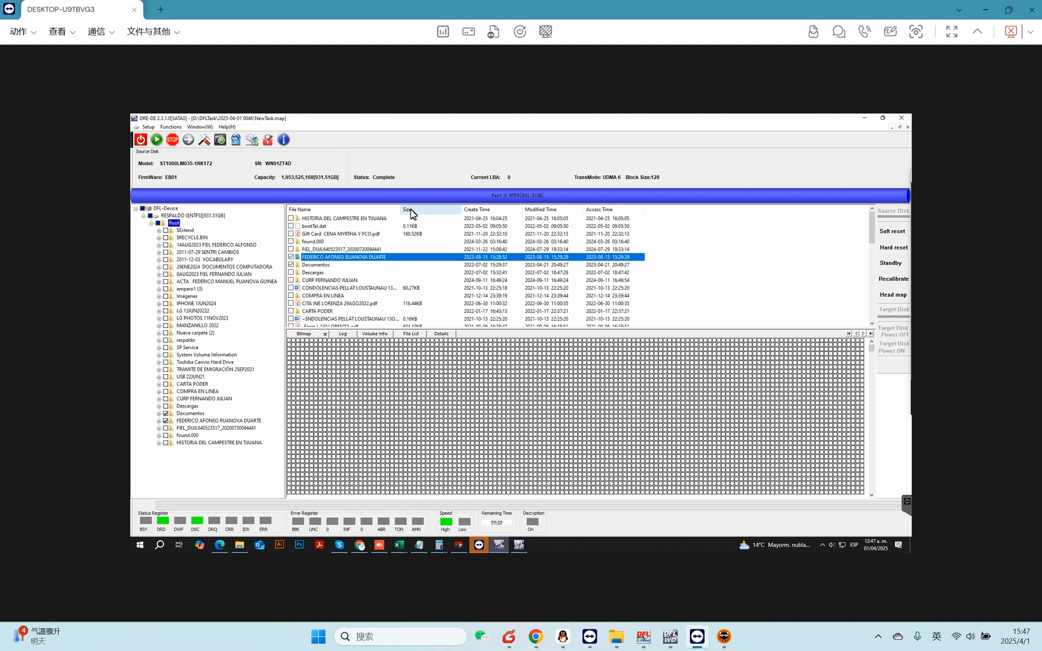